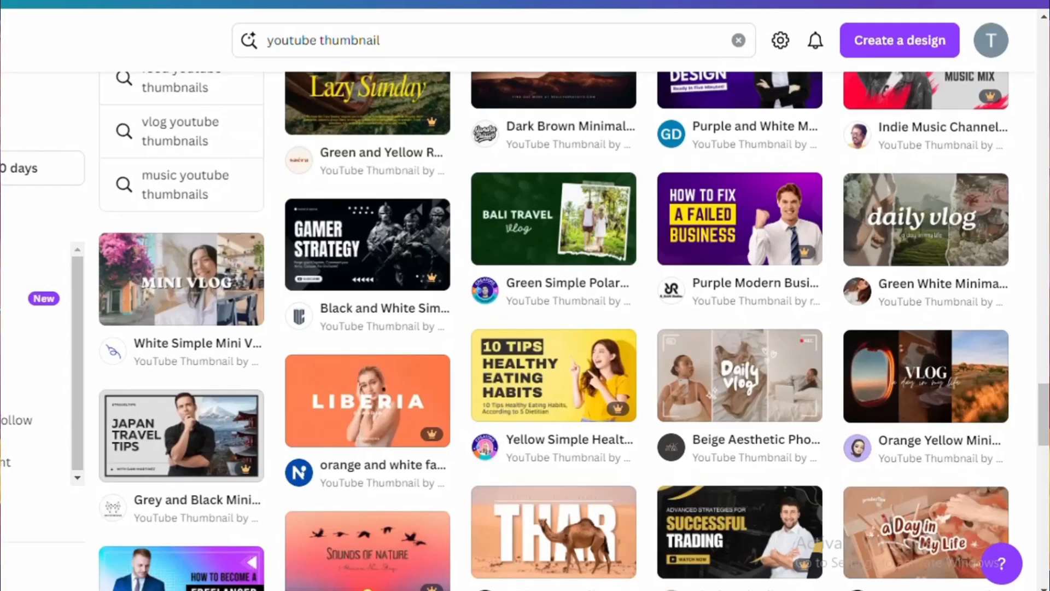
# Browse the YouTube thumbnail templates in the search results for design ideas
pyautogui.moveTo(1044, 445); pyautogui.dragTo(1046, 214)
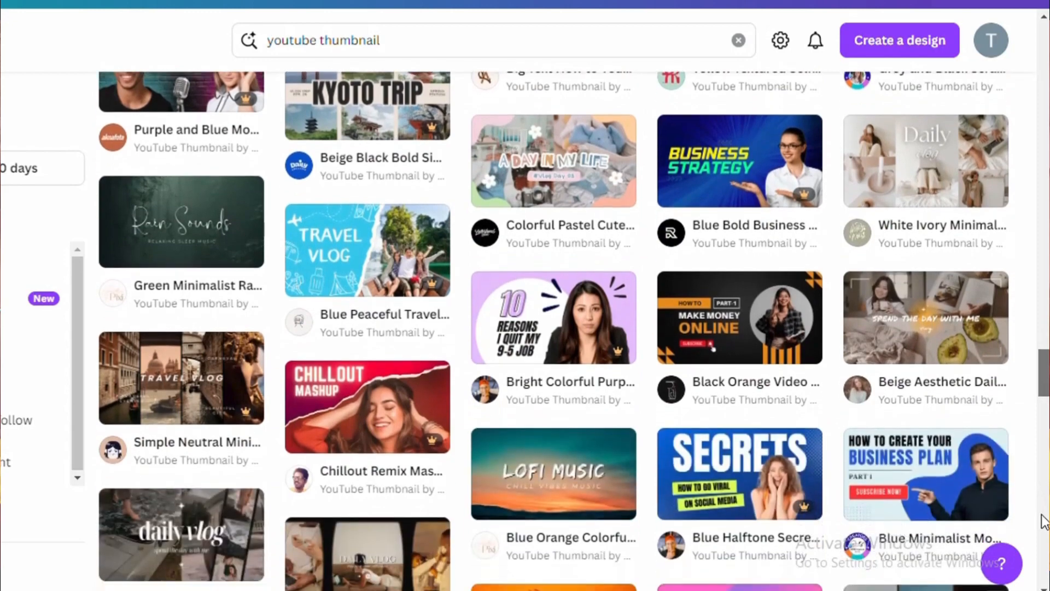
pyautogui.scroll(-4, 1044, 525)
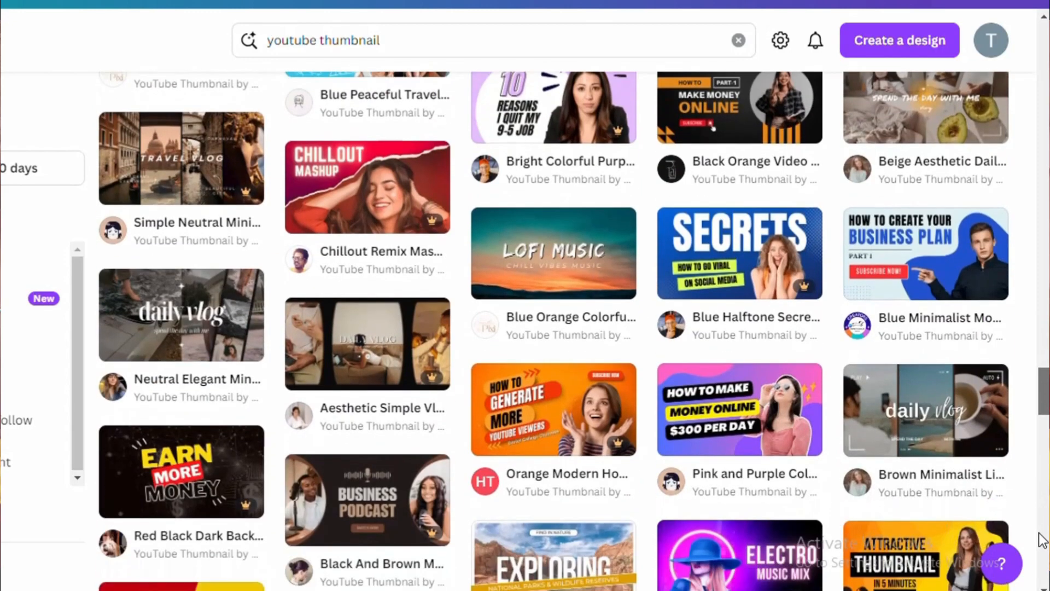
pyautogui.scroll(-3, 1042, 543)
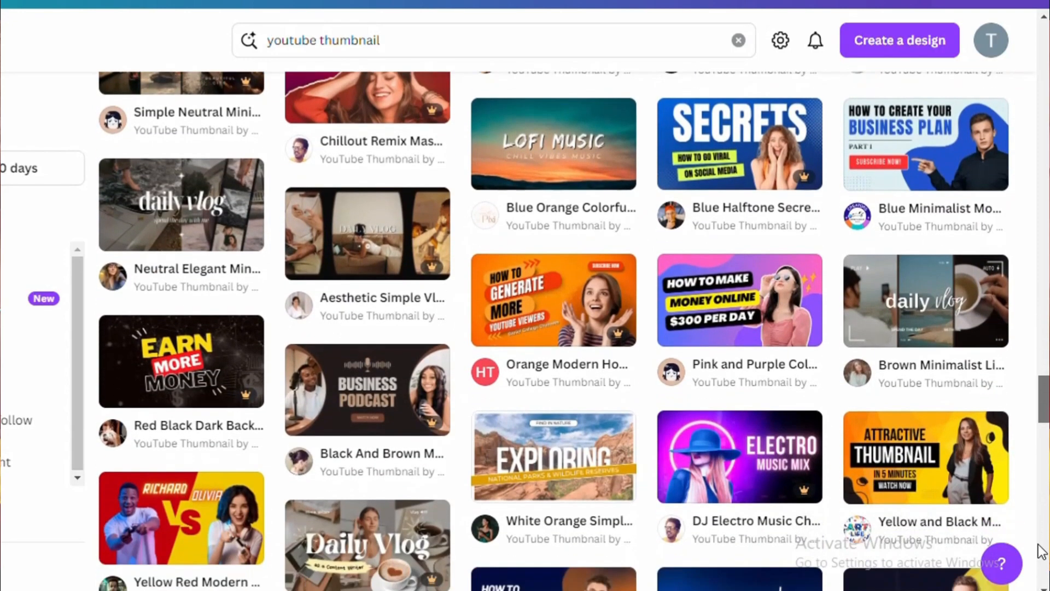
pyautogui.scroll(-5, 1042, 558)
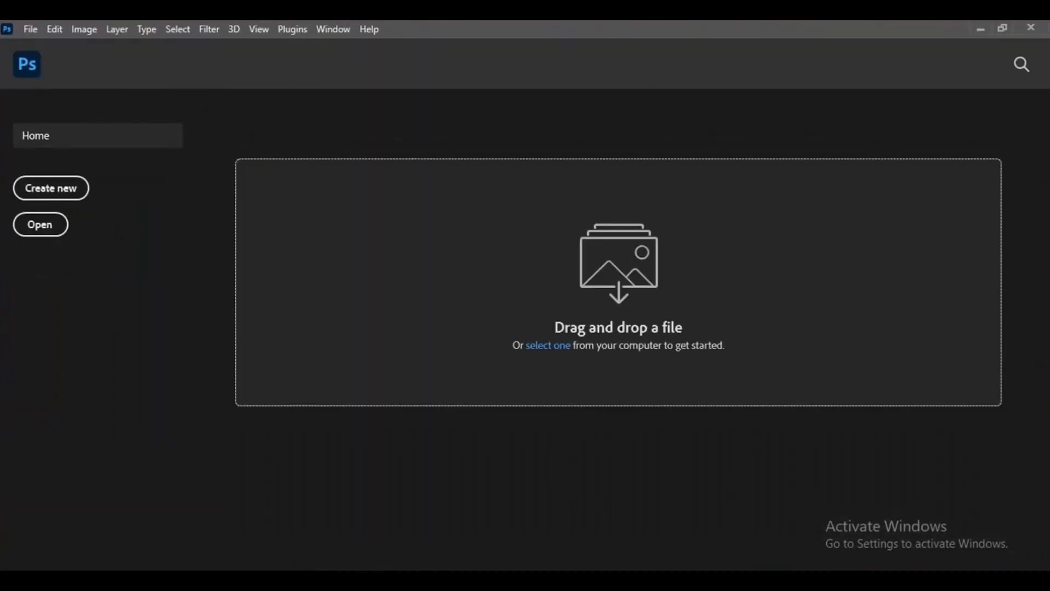
# Switch to Photoshop and create a 1920 x 1080 px document named thumnail at 72 ppi in RGB Color with a white background
pyautogui.click(61, 195)
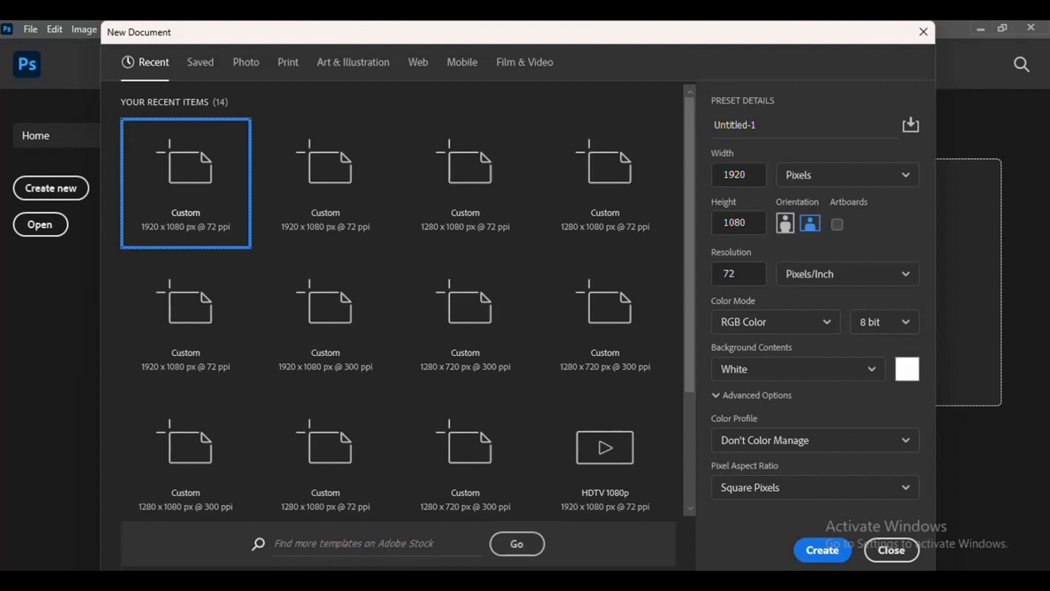
pyautogui.click(768, 128)
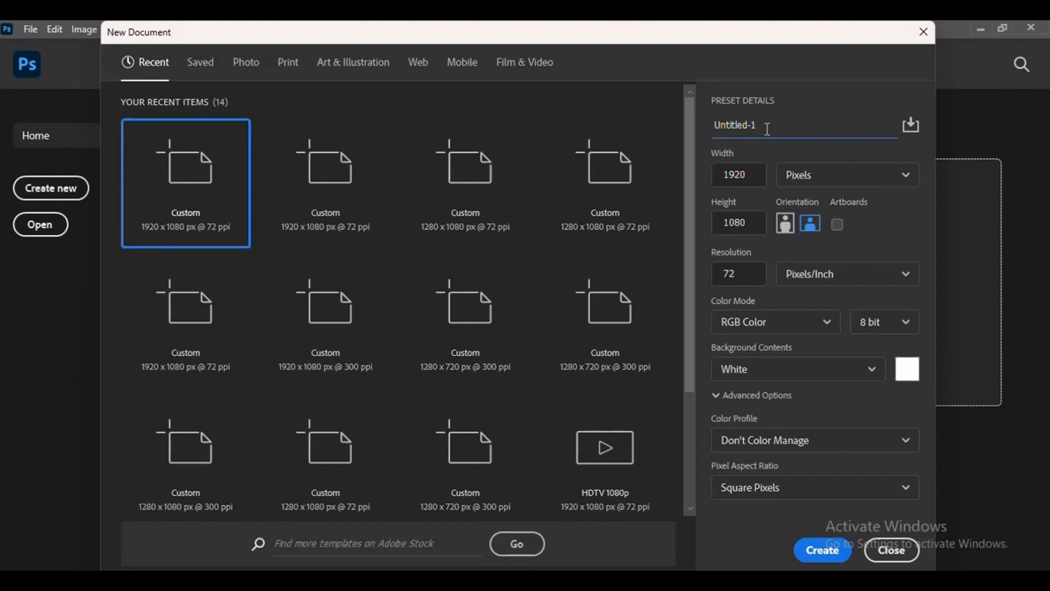
pyautogui.hotkey('ctrl', 'a')
pyautogui.press('BackSpace')
pyautogui.write('thumnail')
pyautogui.click(747, 176)
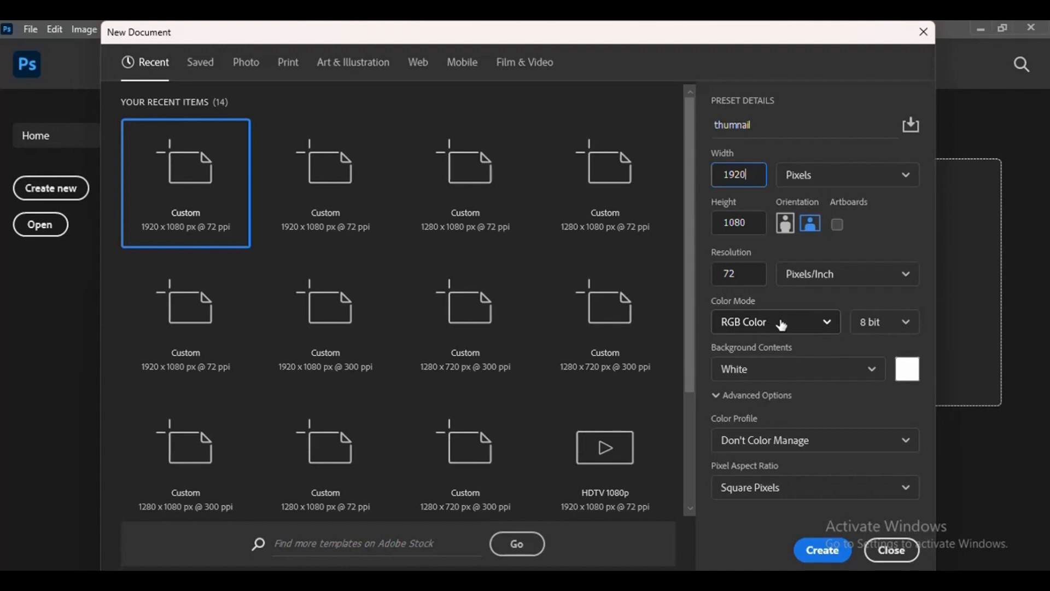
pyautogui.click(821, 322)
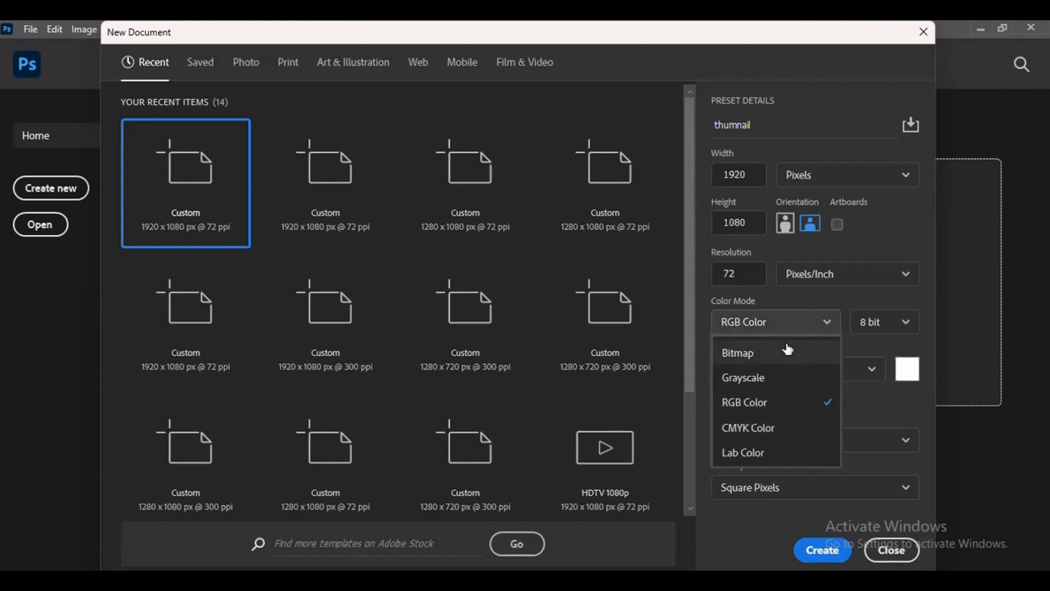
pyautogui.click(782, 326)
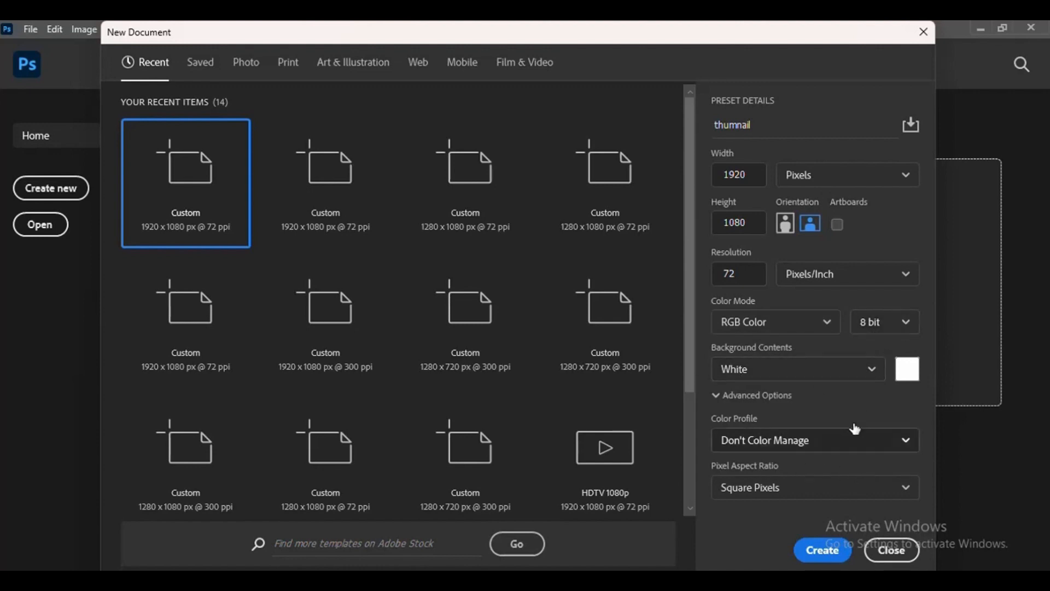
pyautogui.click(828, 558)
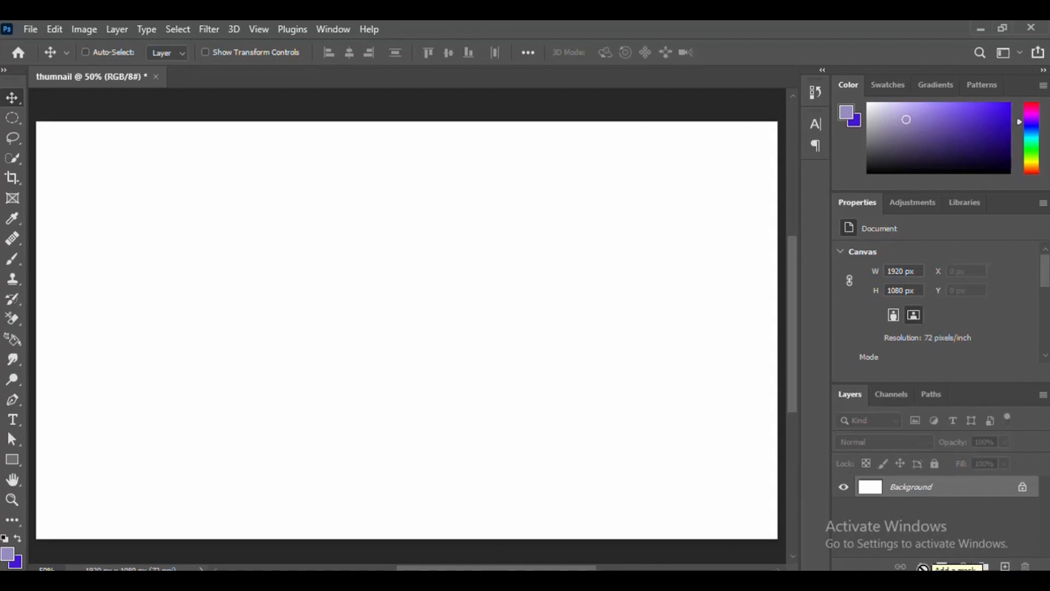
# Start a Gradient fill layer, open its gradient for editing, and try out an extra color stop at 51%
pyautogui.click(965, 567)
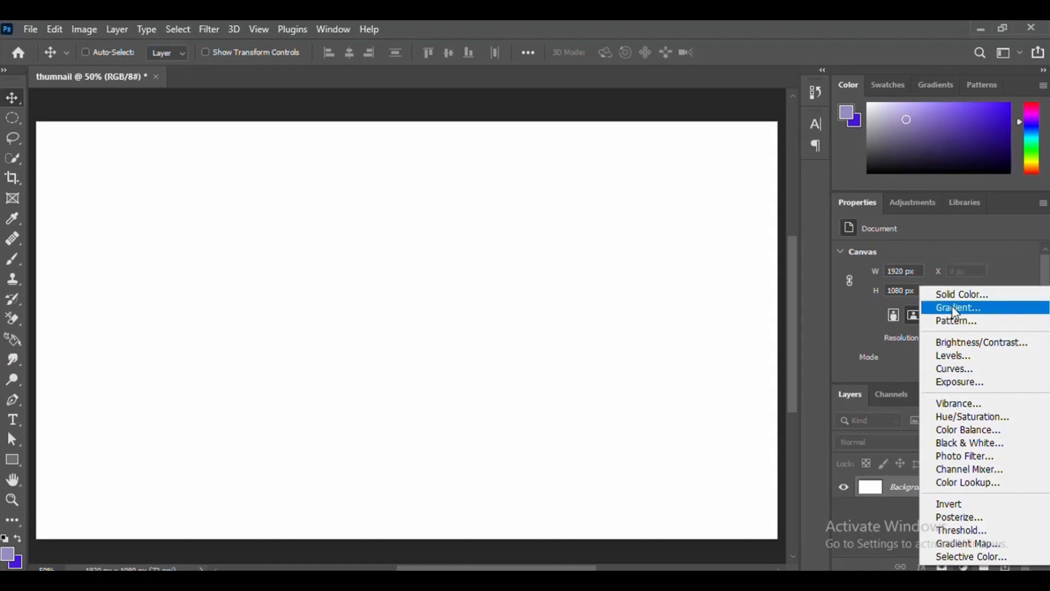
pyautogui.click(983, 308)
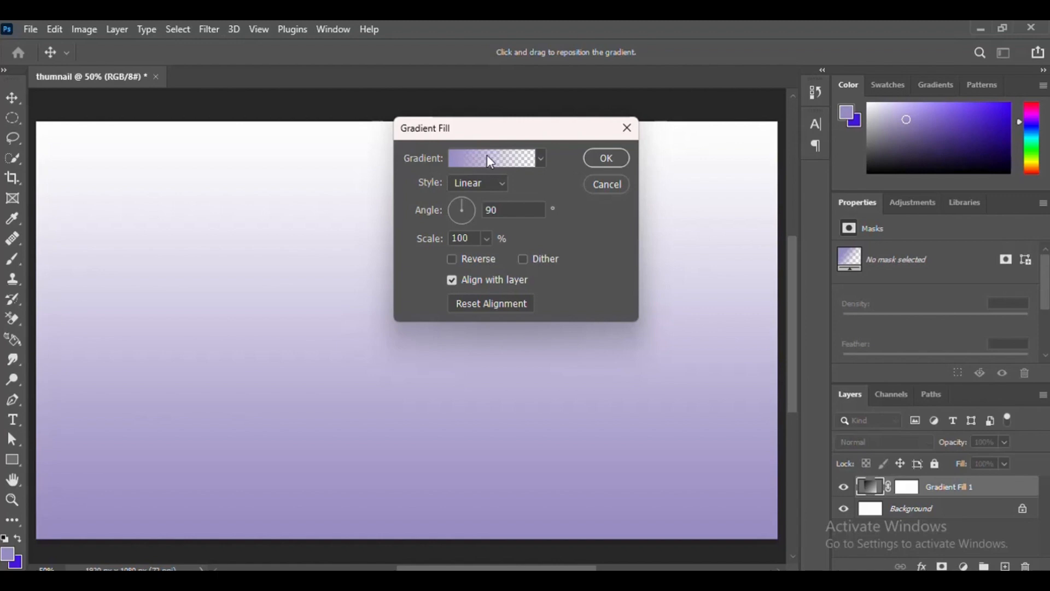
pyautogui.click(467, 158)
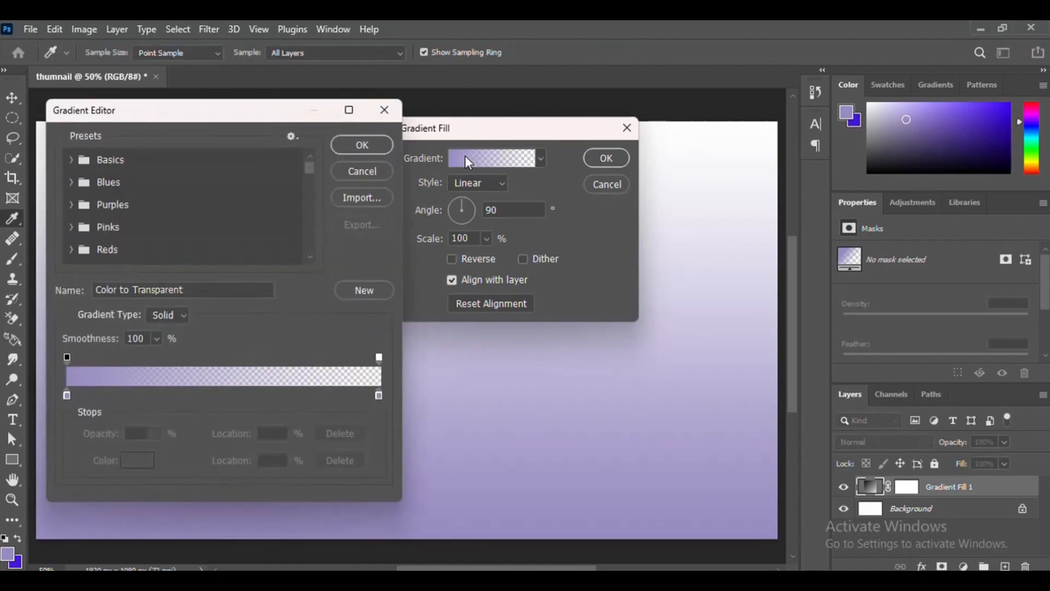
pyautogui.click(225, 395)
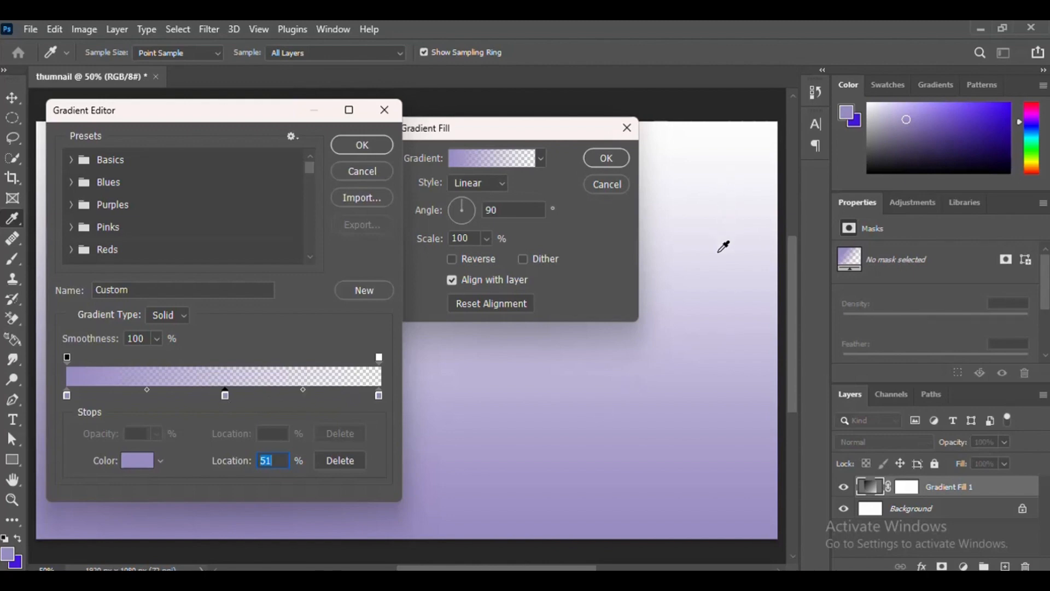
pyautogui.click(68, 395)
pyautogui.moveTo(225, 394); pyautogui.dragTo(681, 311)
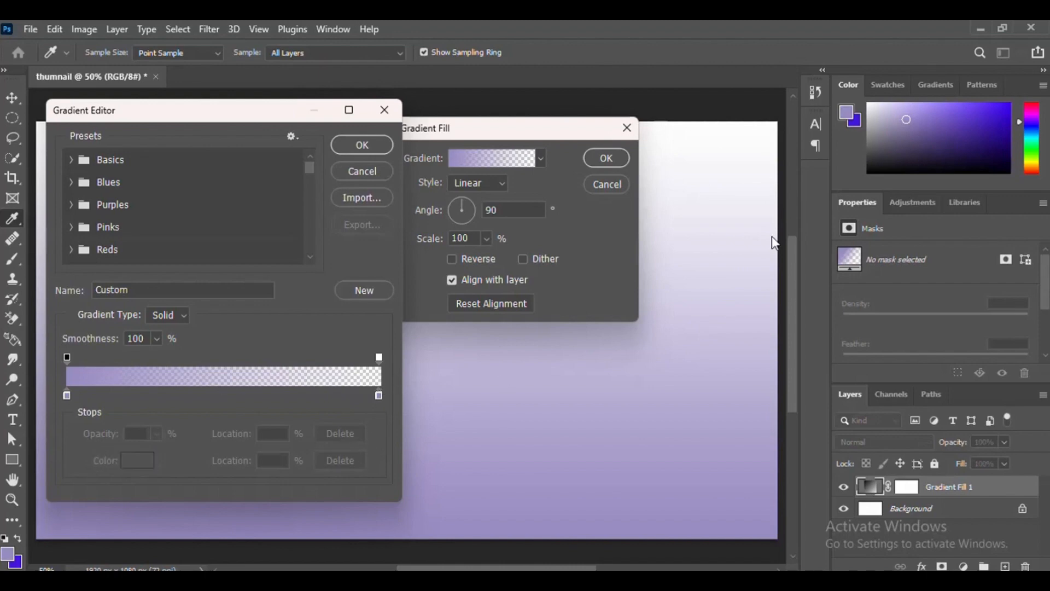
# Add a color stop at 51% to the gradient and set the starting stop's color to light green a6c18c
pyautogui.click(226, 395)
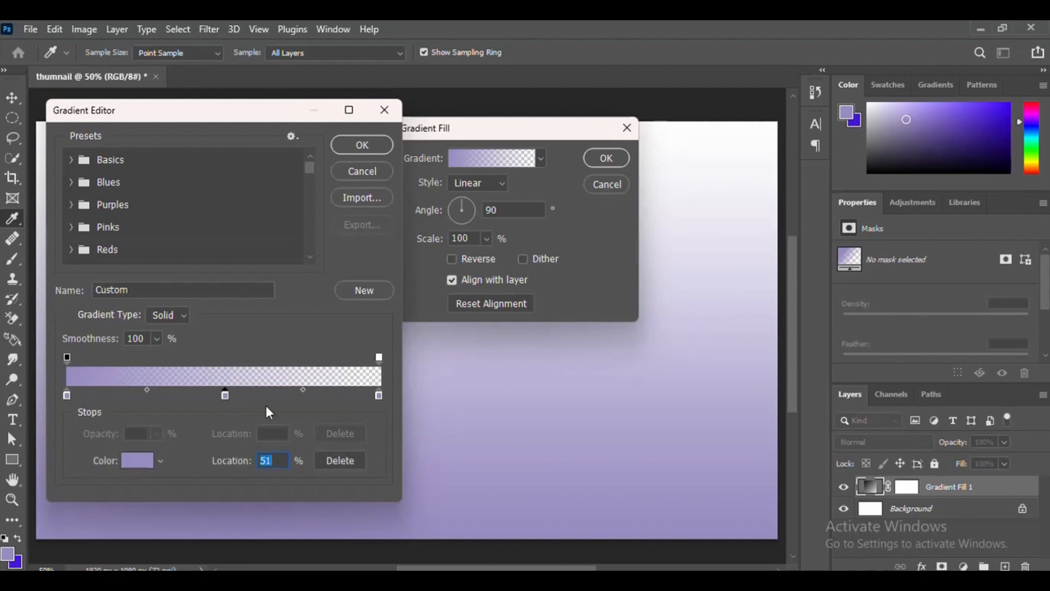
pyautogui.click(66, 394)
pyautogui.click(136, 462)
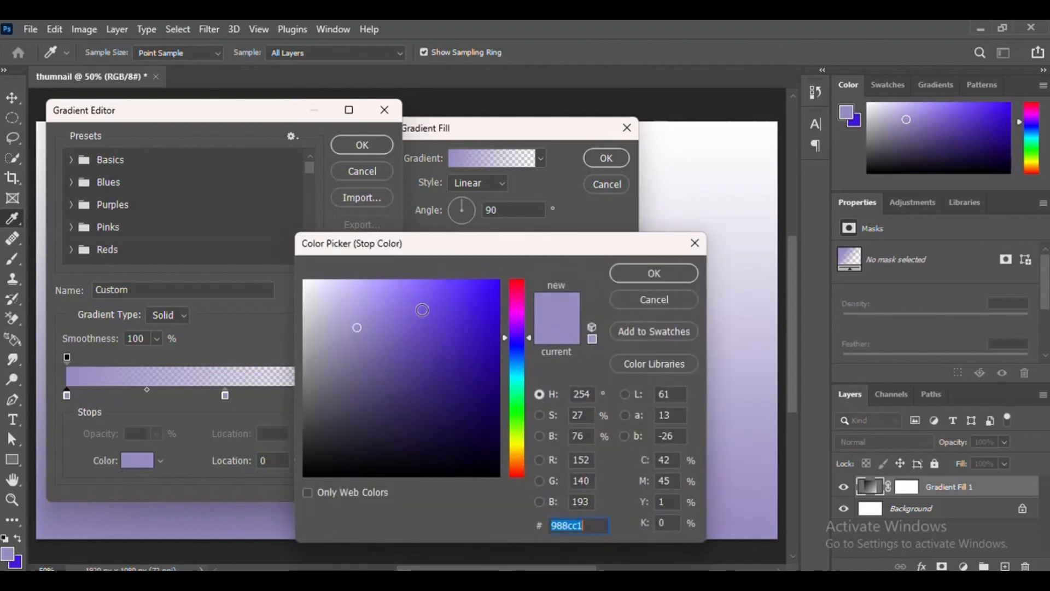
pyautogui.click(512, 427)
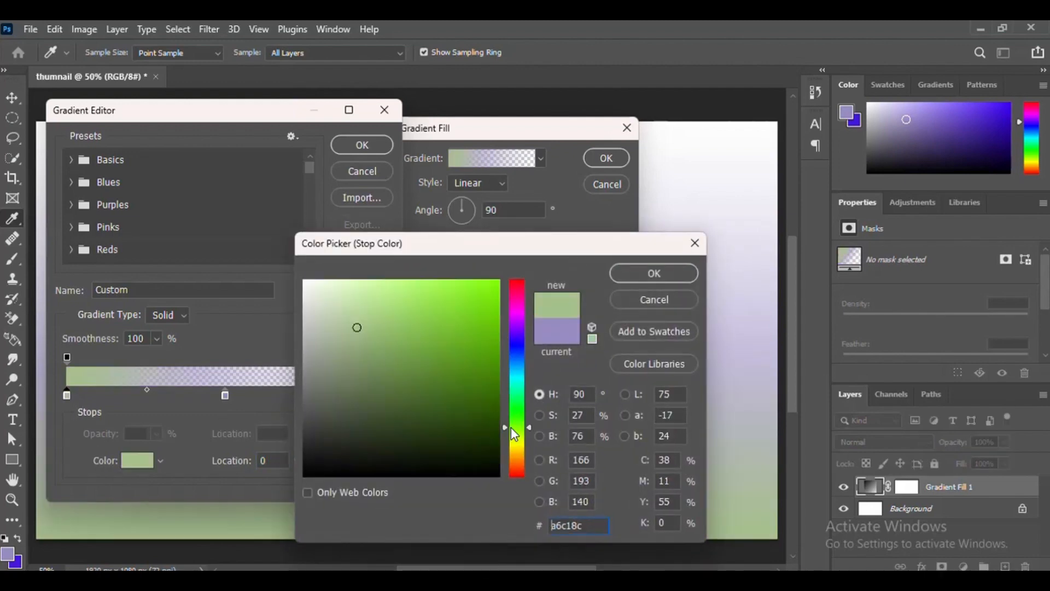
pyautogui.click(645, 276)
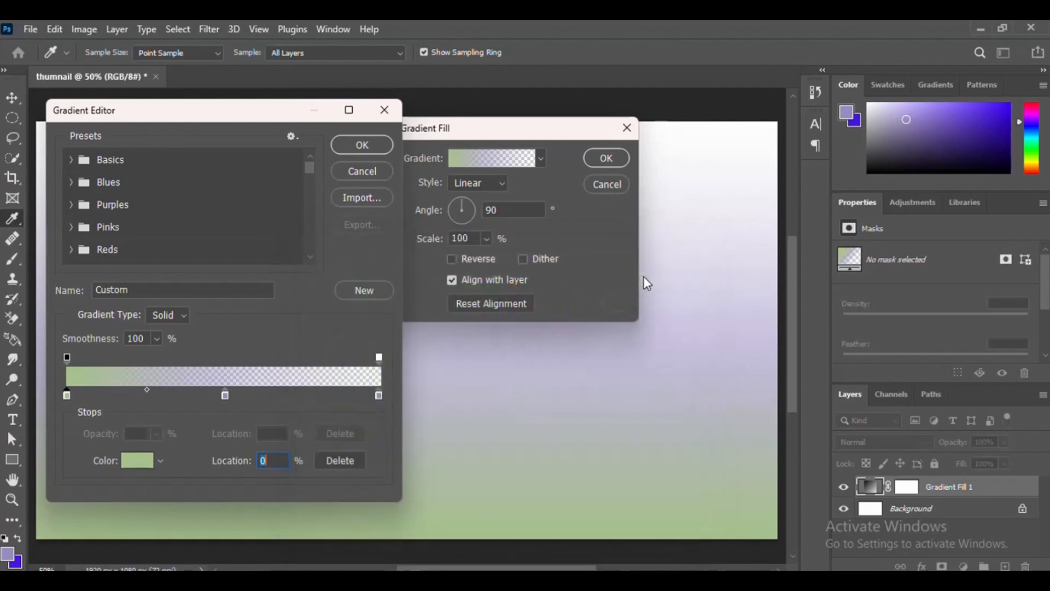
# Add a green color stop at 49% and set the 51% stop's color to blue 171cd3
pyautogui.click(223, 396)
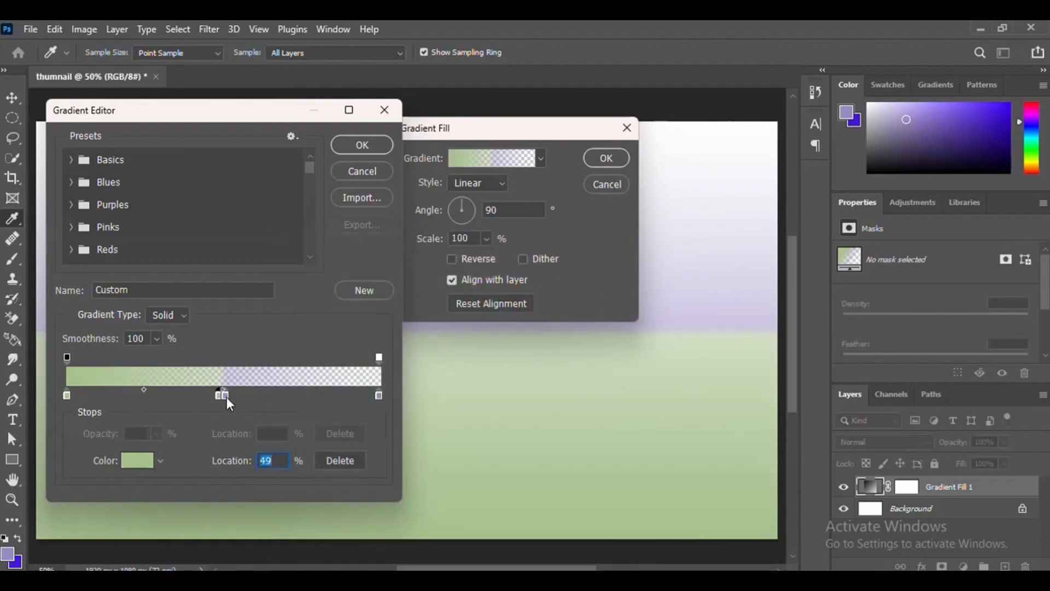
pyautogui.click(225, 396)
pyautogui.click(135, 458)
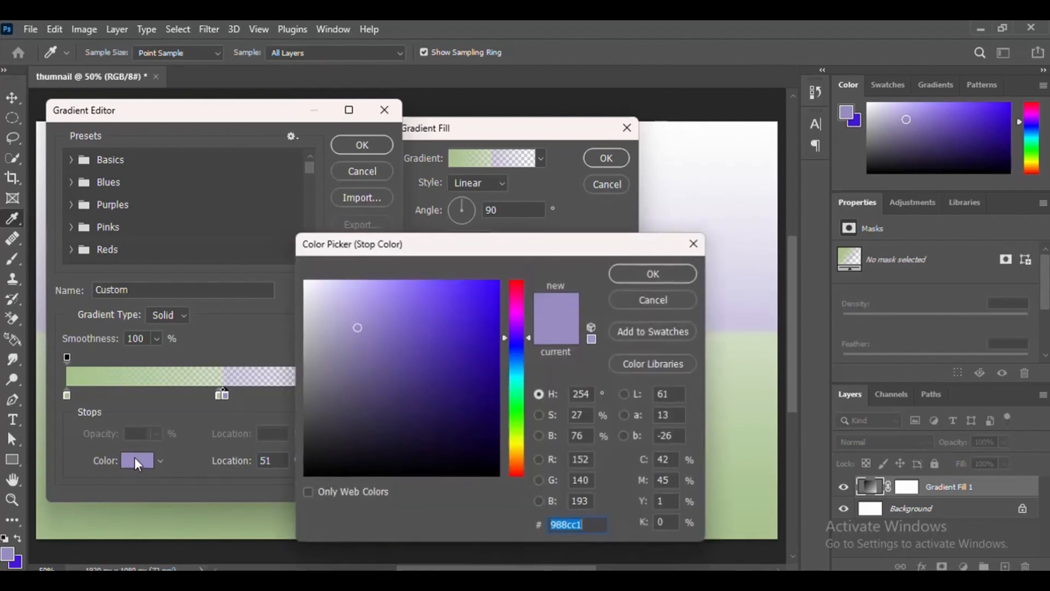
pyautogui.click(516, 346)
pyautogui.click(478, 313)
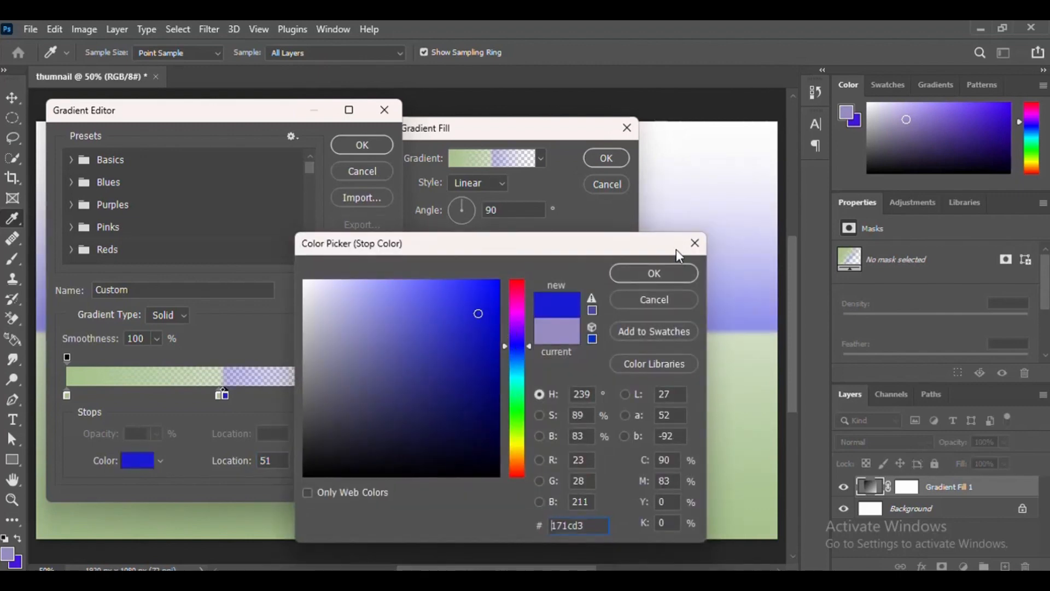
pyautogui.click(670, 273)
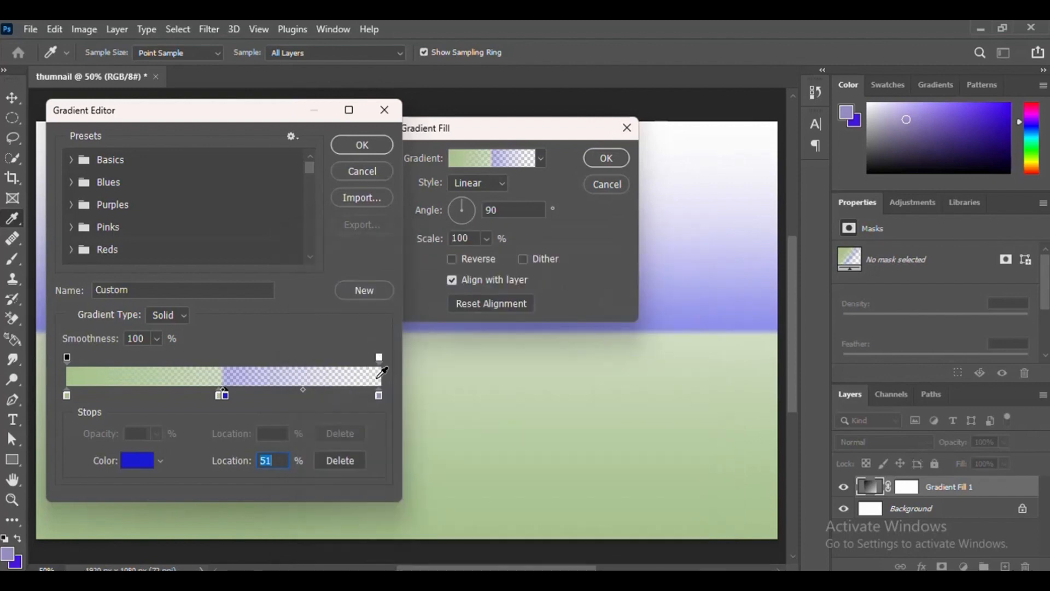
# Set the color of the gradient's end stop at 100% to turquoise
pyautogui.click(380, 395)
pyautogui.click(137, 463)
pyautogui.click(514, 381)
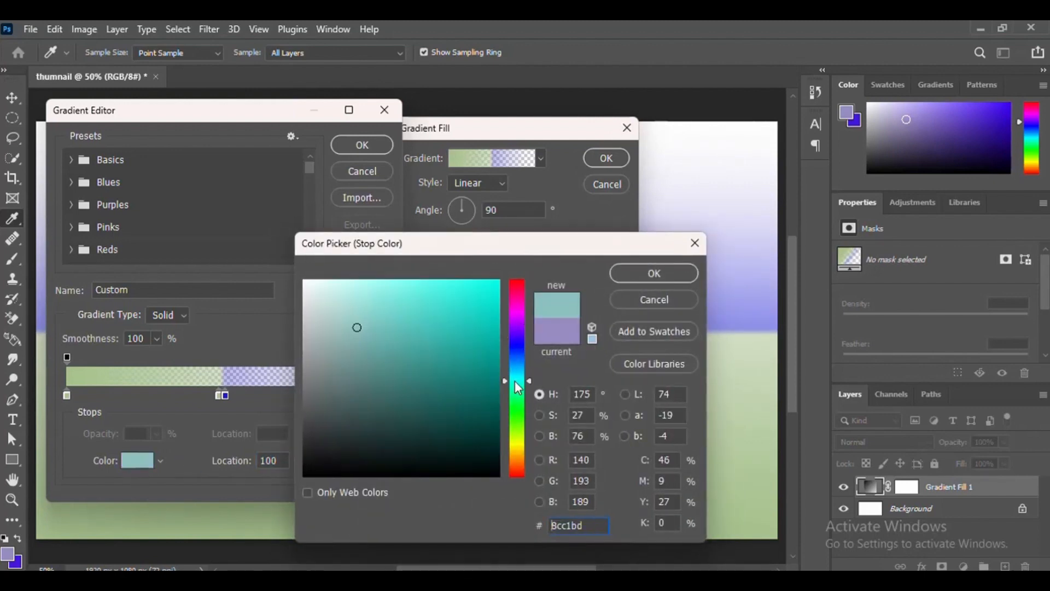
pyautogui.click(413, 311)
pyautogui.click(656, 277)
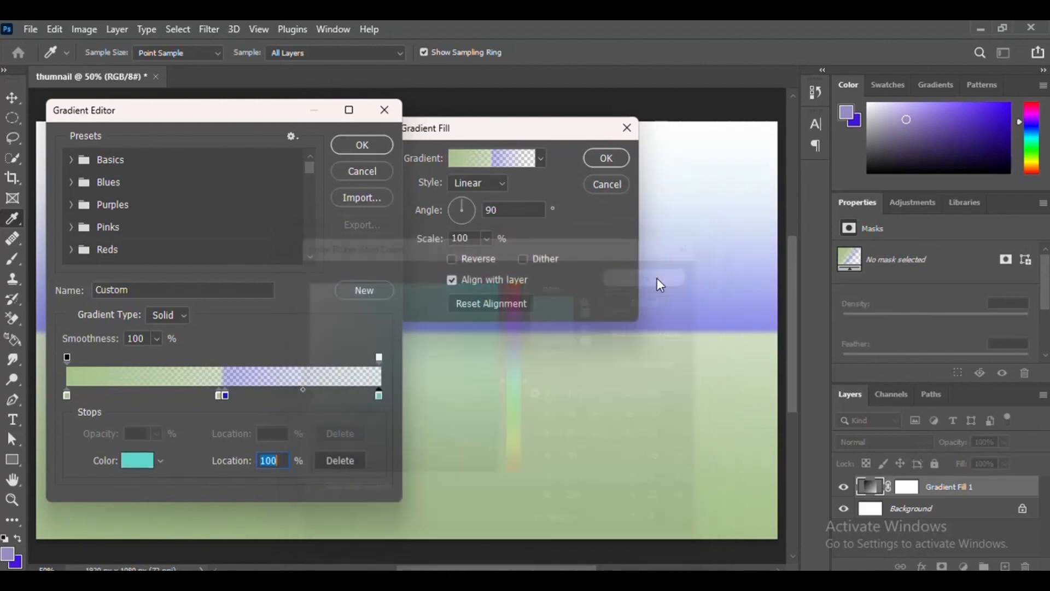
# Accept the edited gradient, rotate it to 16.59°, and cancel the Gradient Fill
pyautogui.click(366, 143)
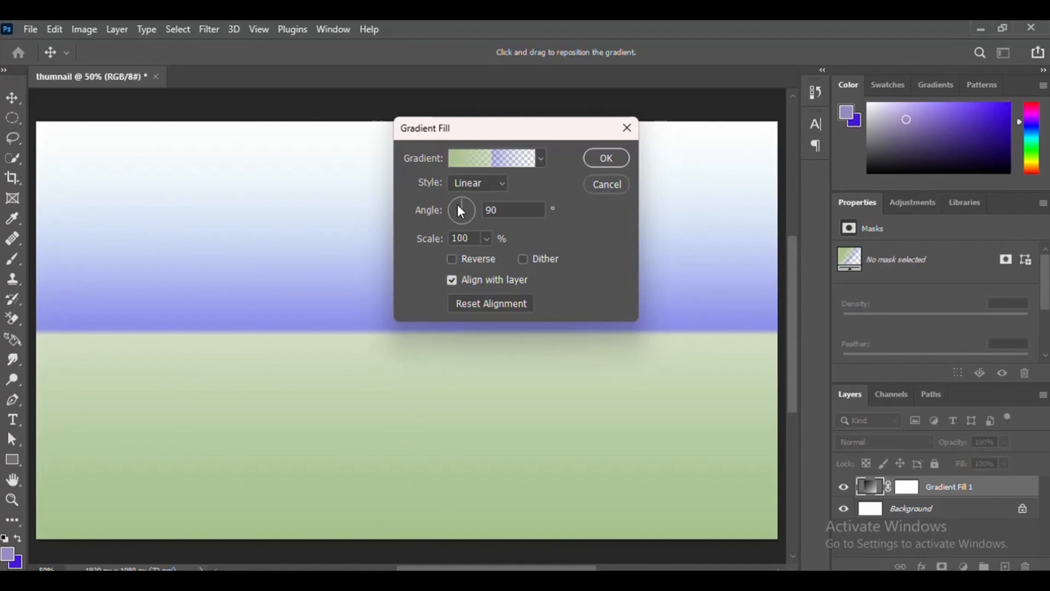
pyautogui.moveTo(459, 205)
pyautogui.mouseDown()
pyautogui.moveTo(493, 214)
pyautogui.moveTo(462, 238)
pyautogui.moveTo(446, 203)
pyautogui.moveTo(465, 209)
pyautogui.mouseUp()
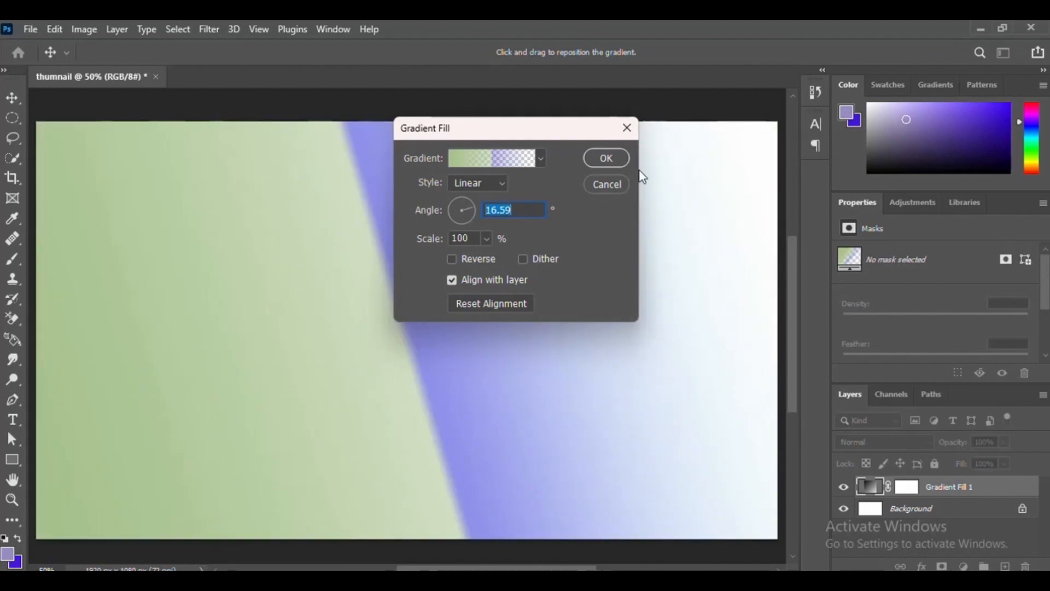
pyautogui.click(607, 186)
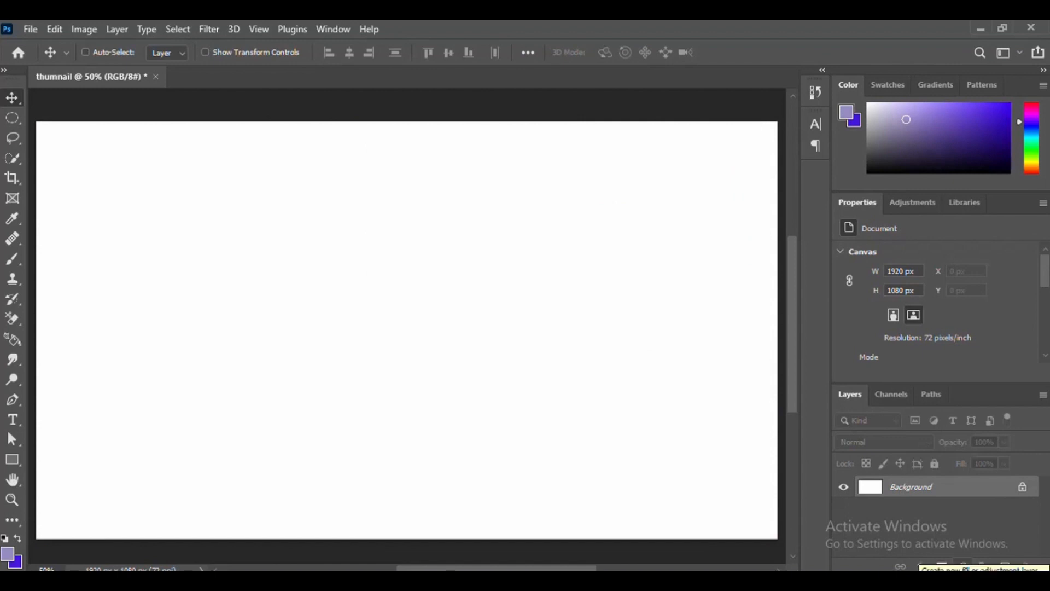
# Add a Solid Color fill layer above the background in crimson red dd1a43
pyautogui.click(963, 566)
pyautogui.click(976, 292)
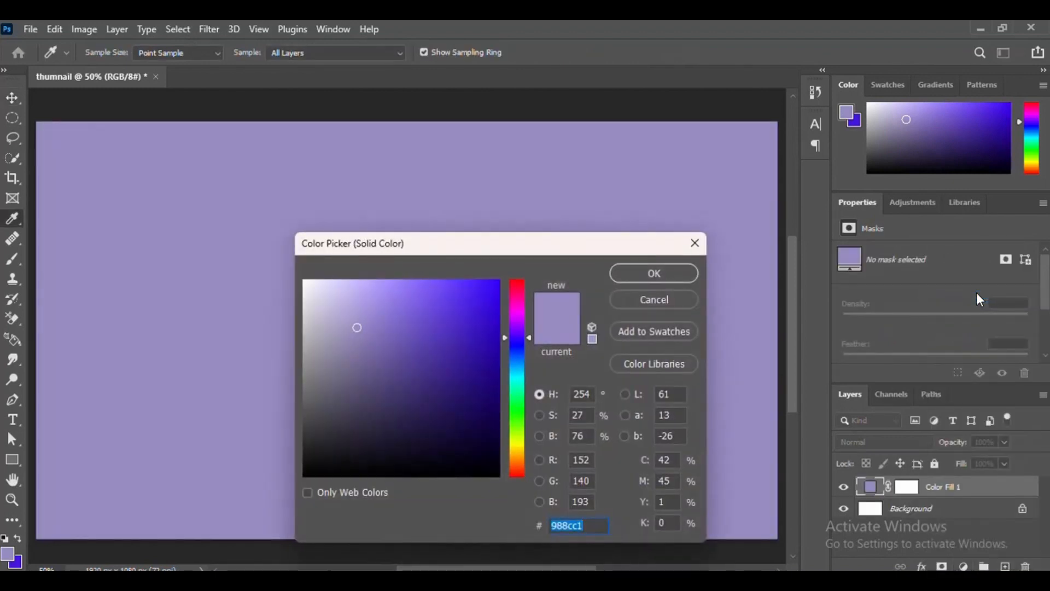
pyautogui.click(517, 286)
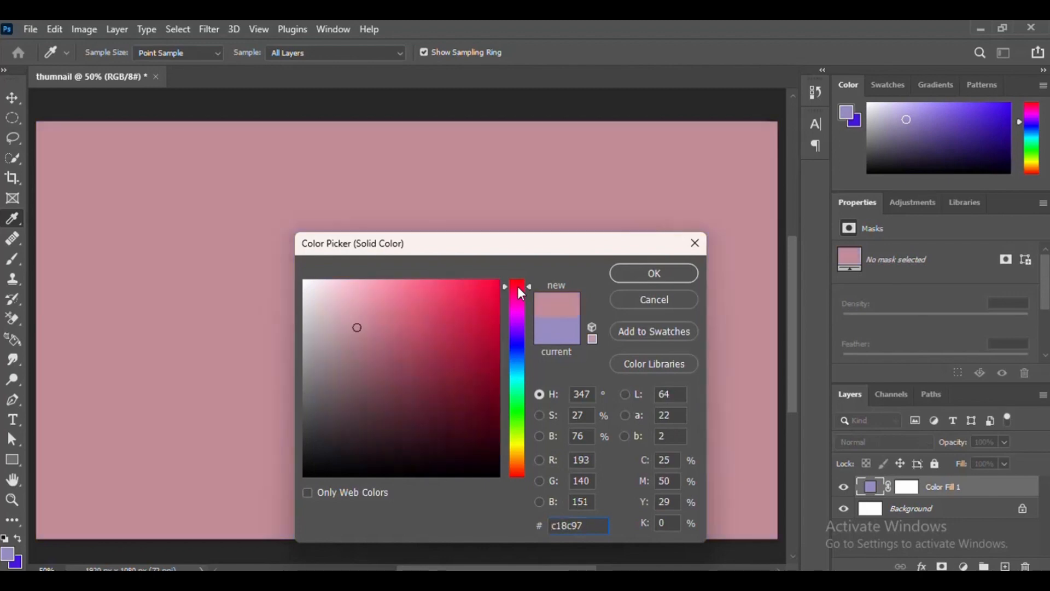
pyautogui.click(477, 306)
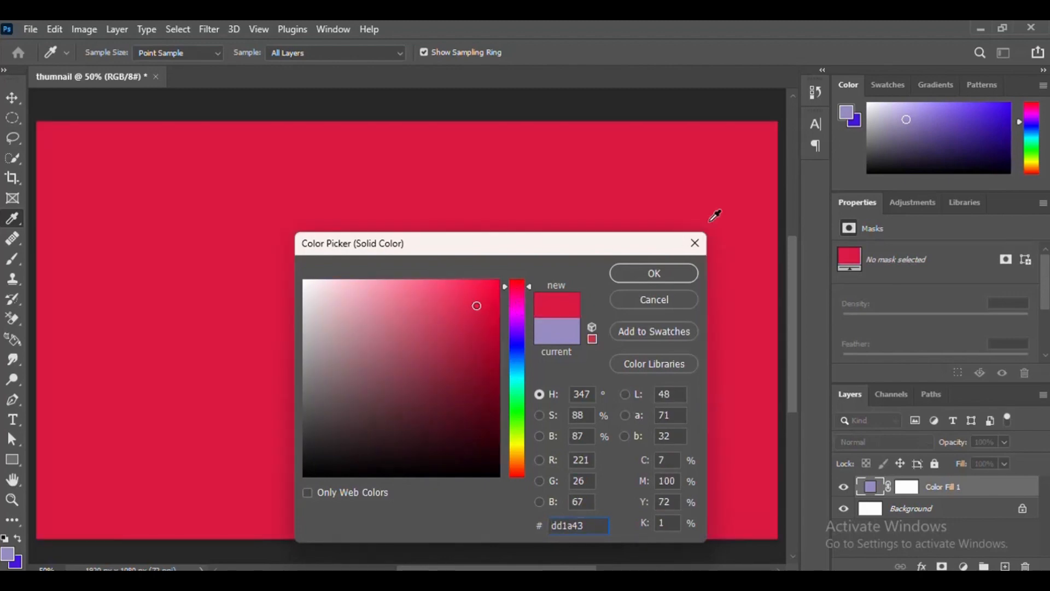
pyautogui.click(666, 271)
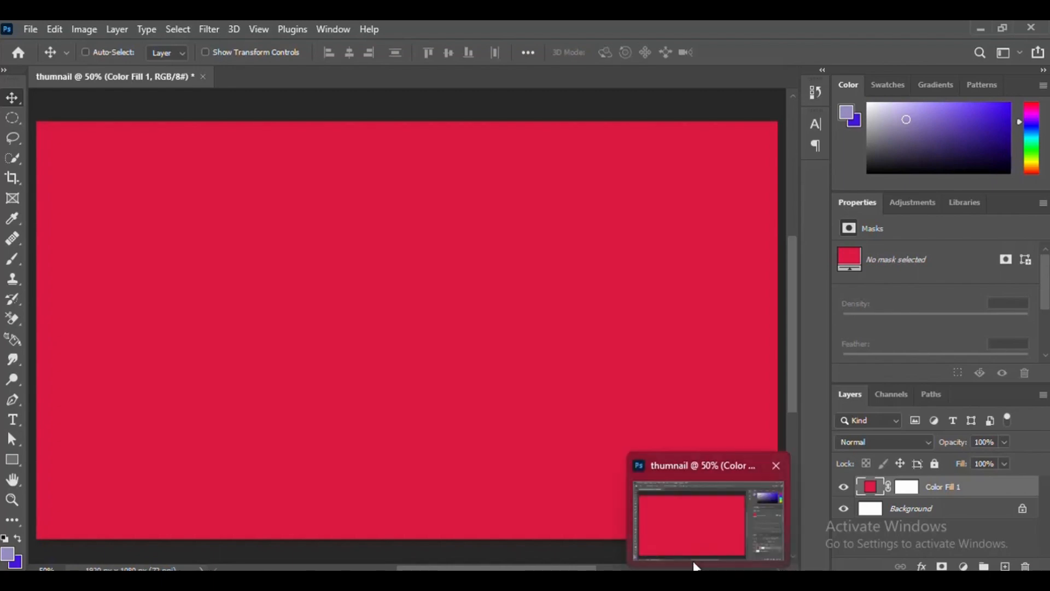
# Place the desk setup picture images (1) above the color fill and scale it to 666.67% so it covers the canvas
pyautogui.click(742, 580)
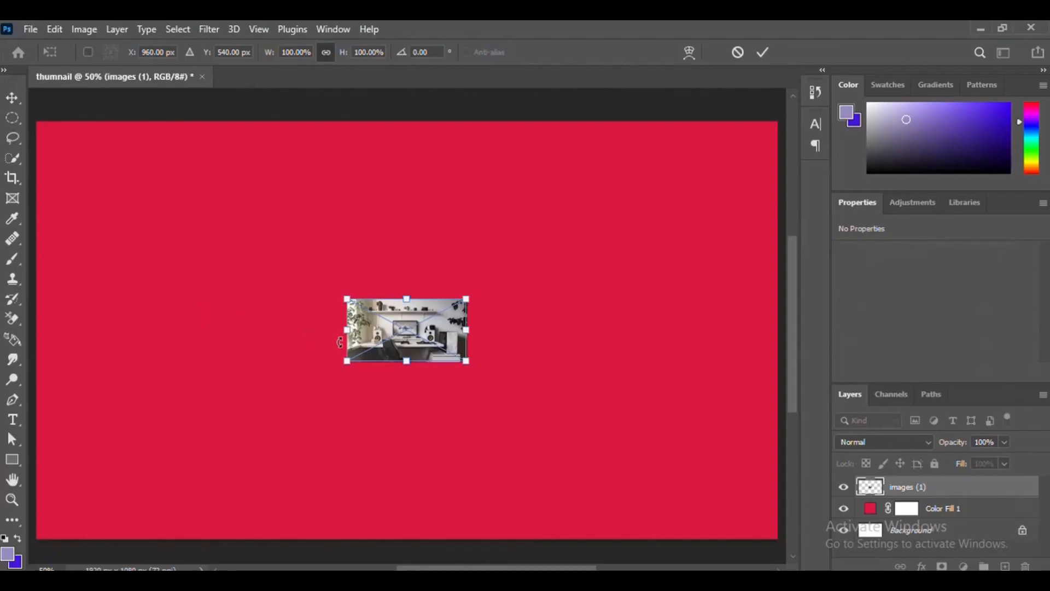
pyautogui.moveTo(347, 300); pyautogui.dragTo(51, 113)
pyautogui.moveTo(467, 360); pyautogui.dragTo(711, 562)
pyautogui.moveTo(407, 451); pyautogui.dragTo(407, 465)
pyautogui.moveTo(792, 365); pyautogui.dragTo(792, 324)
pyautogui.moveTo(406, 173); pyautogui.dragTo(407, 160)
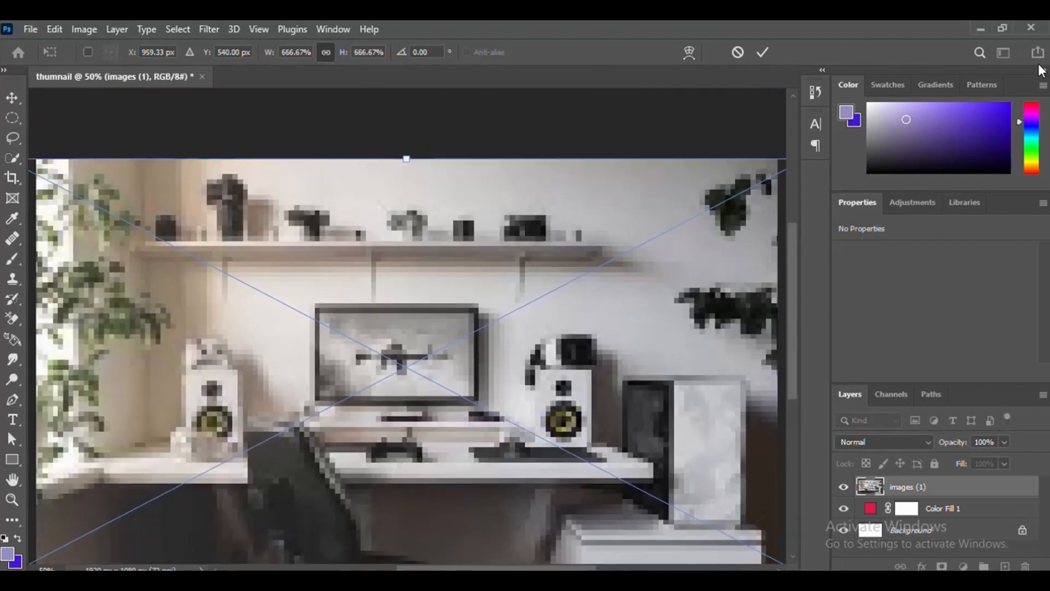
pyautogui.click(1042, 71)
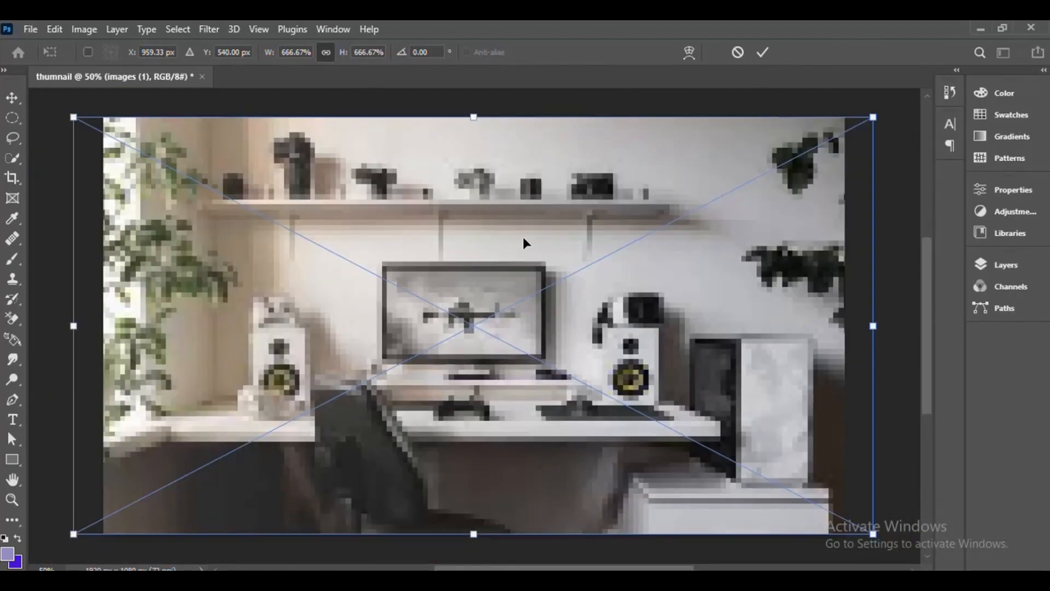
pyautogui.press('Return')
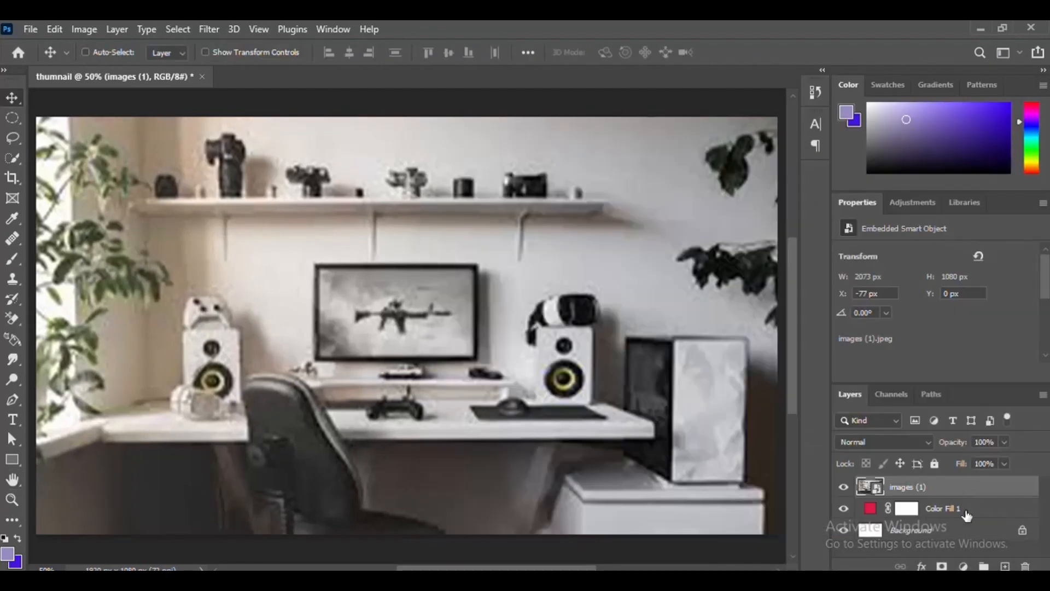
# Move the images (1) layer below Color Fill 1 and set the color fill layer's opacity to 58%
pyautogui.moveTo(963, 525); pyautogui.dragTo(963, 524)
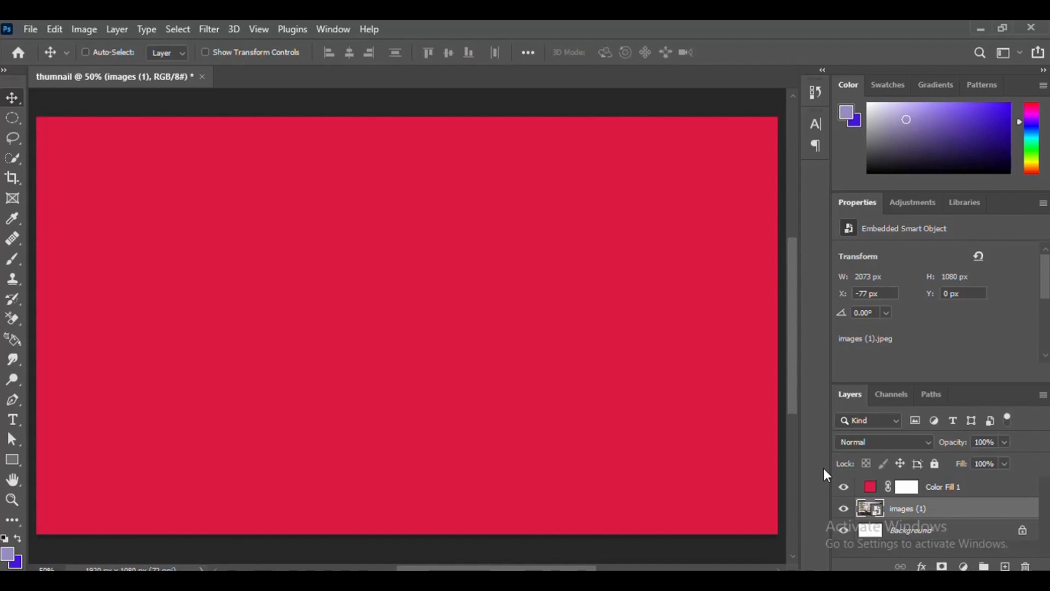
pyautogui.click(873, 489)
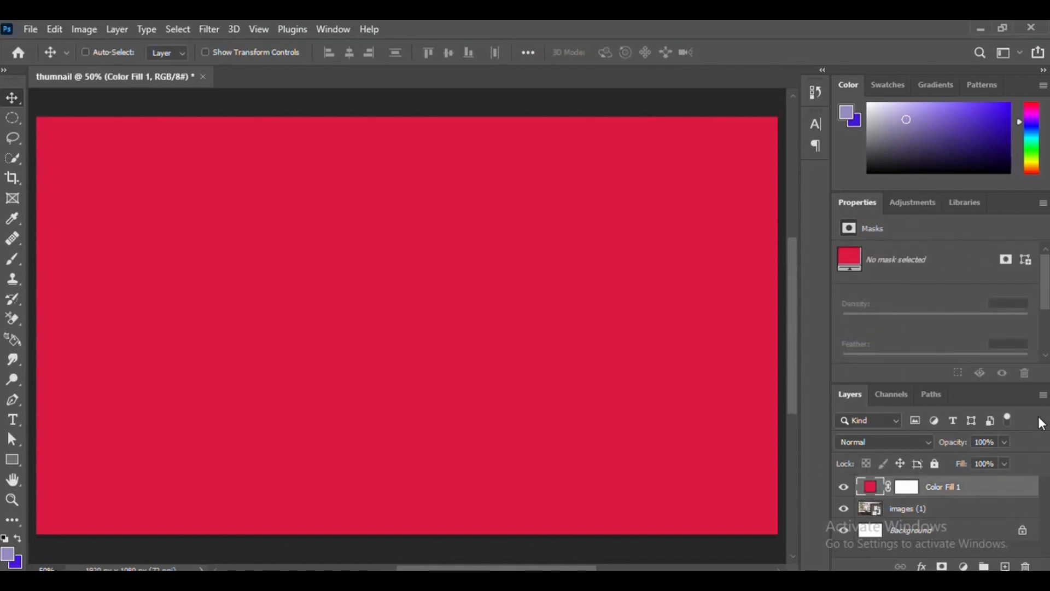
pyautogui.click(1004, 442)
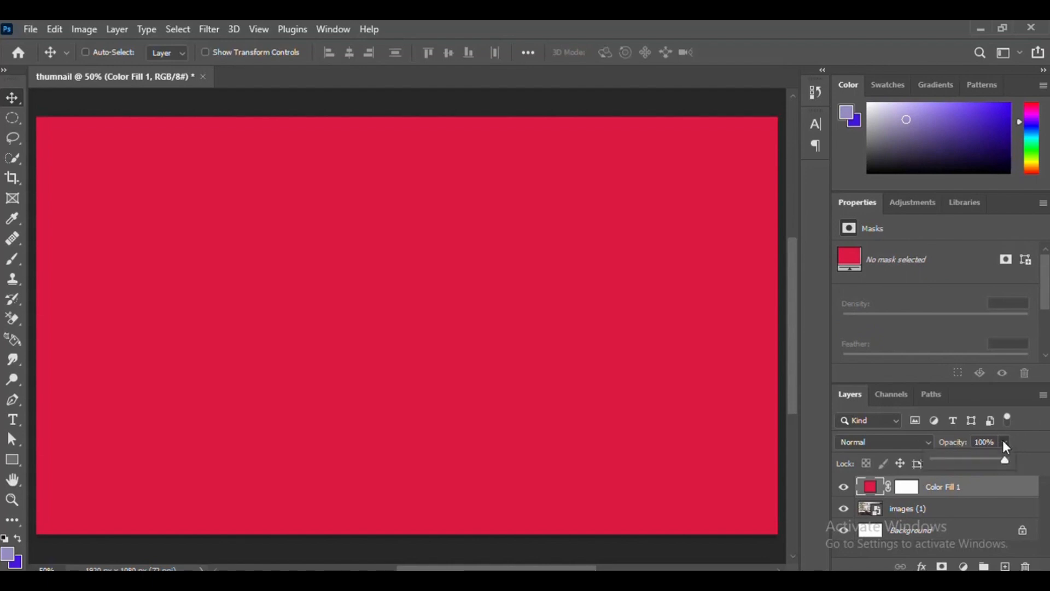
pyautogui.moveTo(1009, 460); pyautogui.dragTo(968, 460)
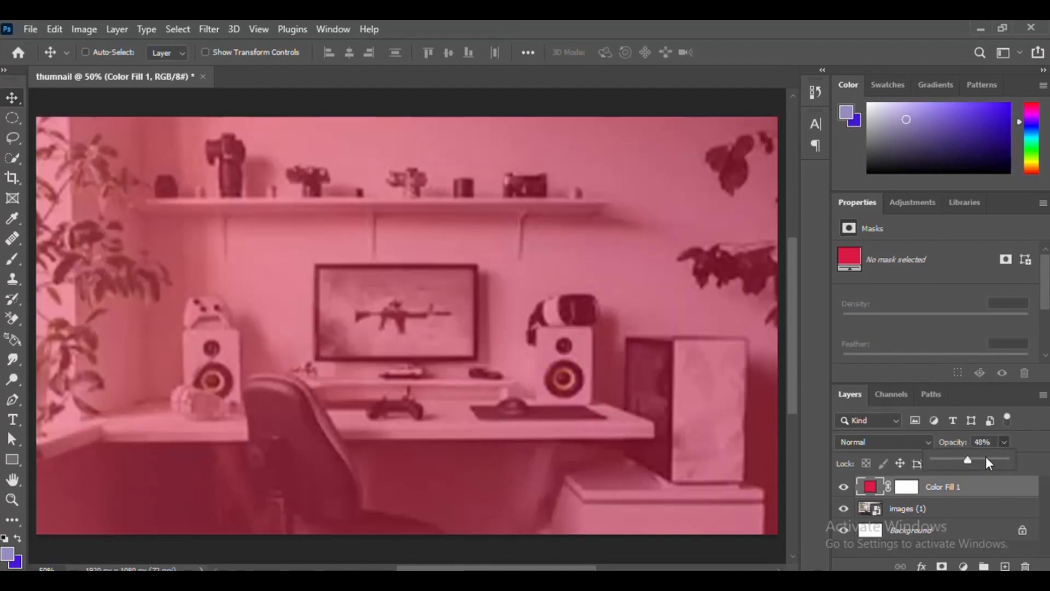
pyautogui.click(982, 459)
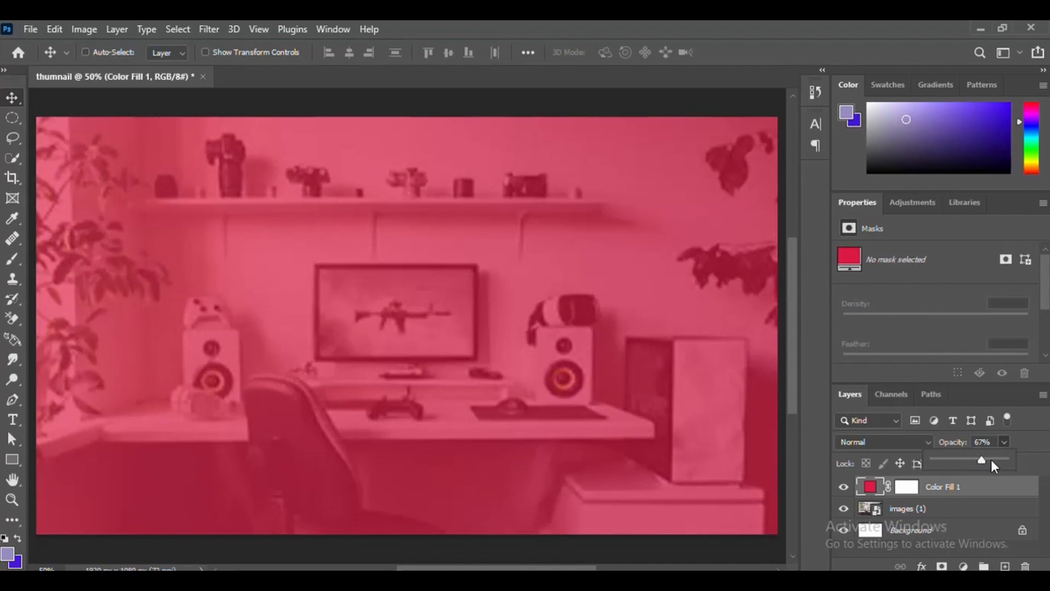
pyautogui.click(992, 459)
pyautogui.moveTo(971, 459); pyautogui.dragTo(965, 459)
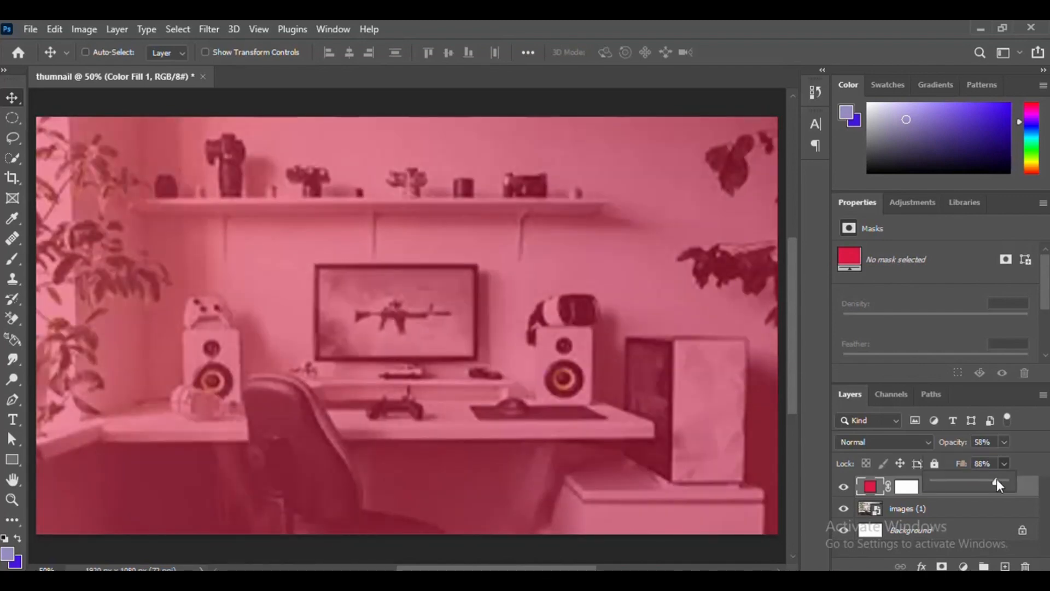
# Rasterize the images (1) layer and convert it back to a smart object
pyautogui.click(967, 511)
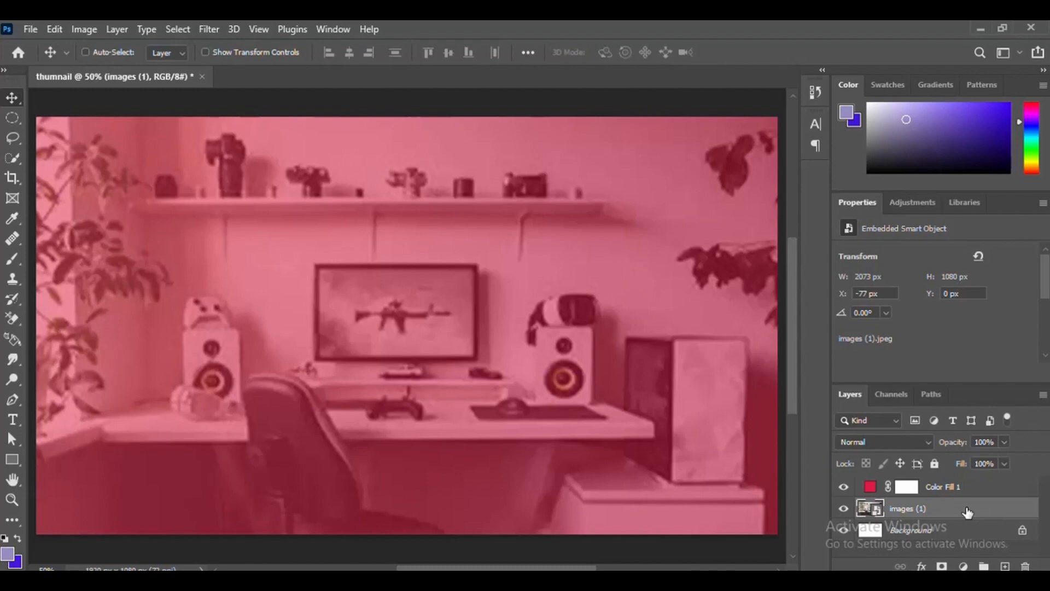
pyautogui.rightClick(969, 510)
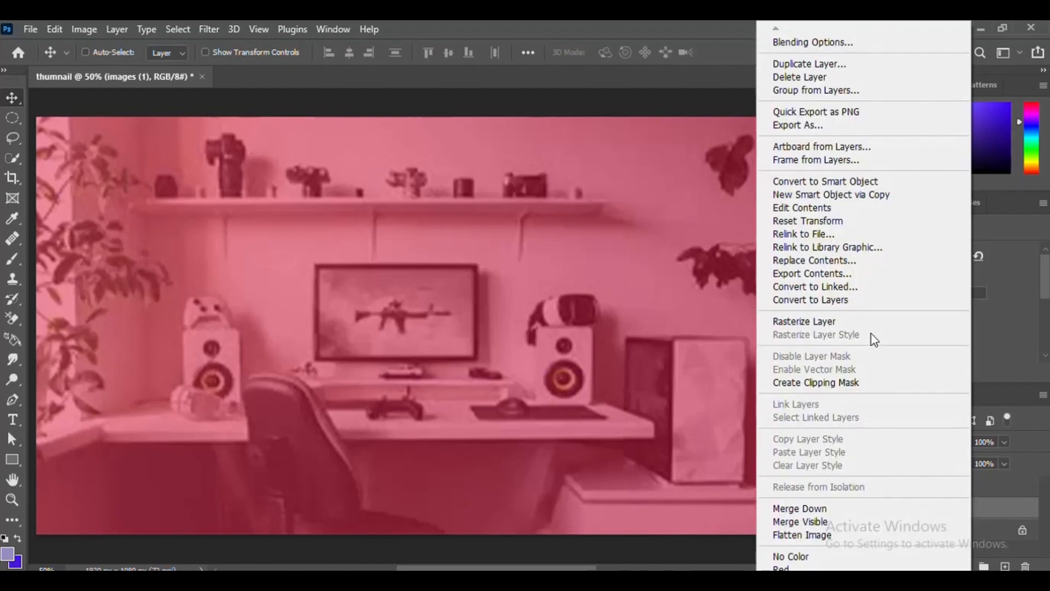
pyautogui.click(863, 323)
pyautogui.rightClick(975, 511)
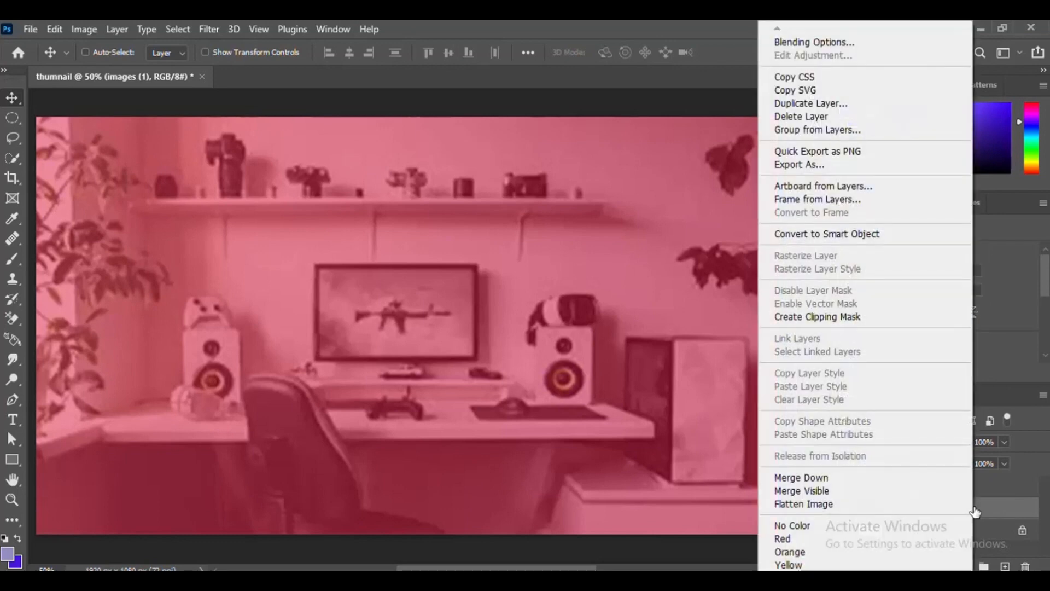
pyautogui.click(852, 236)
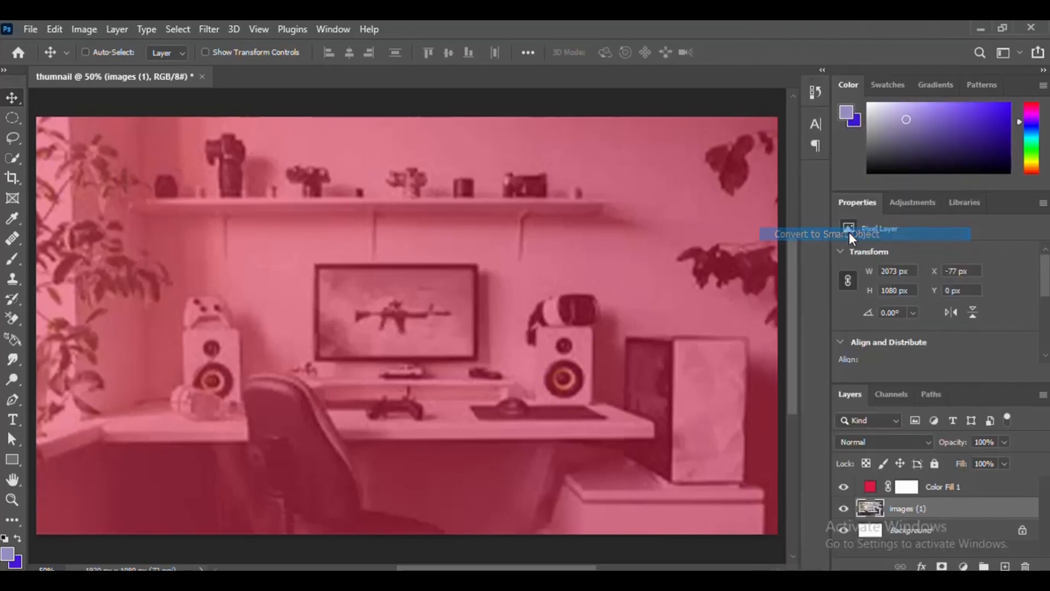
# Apply a Gaussian Blur with a radius of 2.0 pixels to the images (1) layer
pyautogui.click(209, 30)
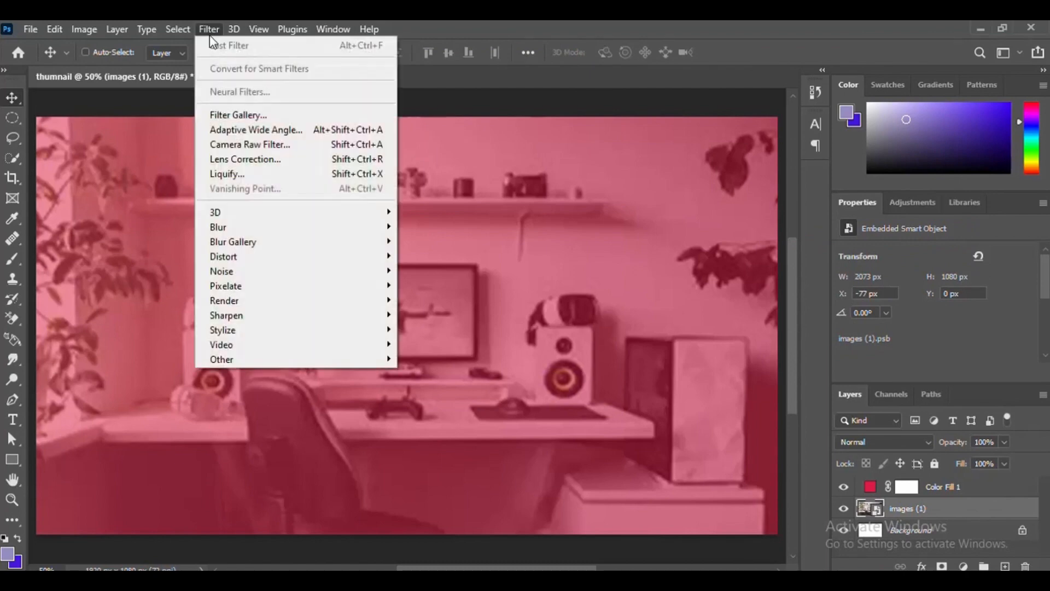
pyautogui.moveTo(284, 225)
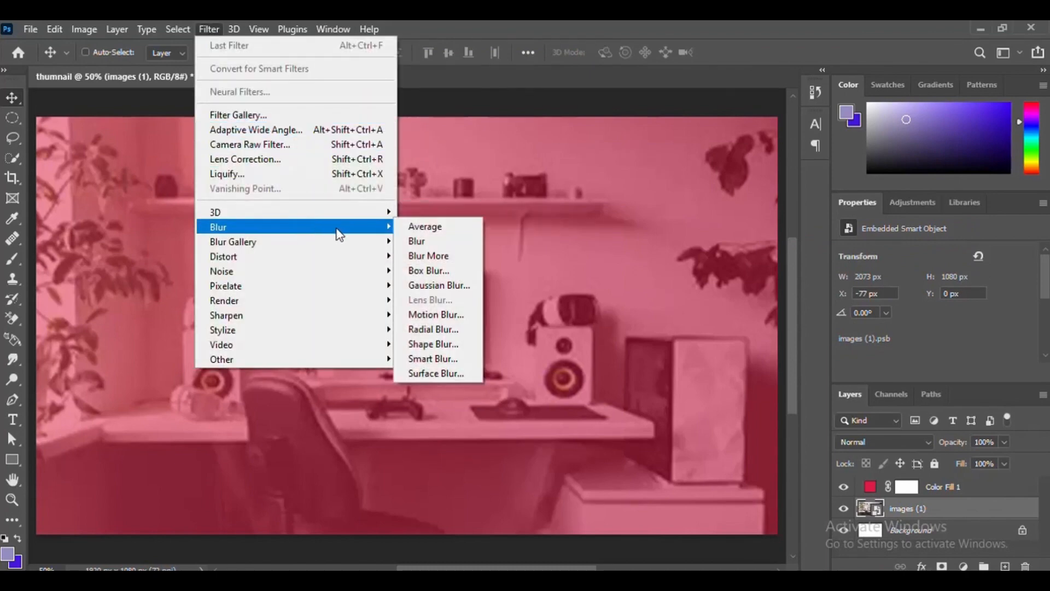
pyautogui.click(433, 287)
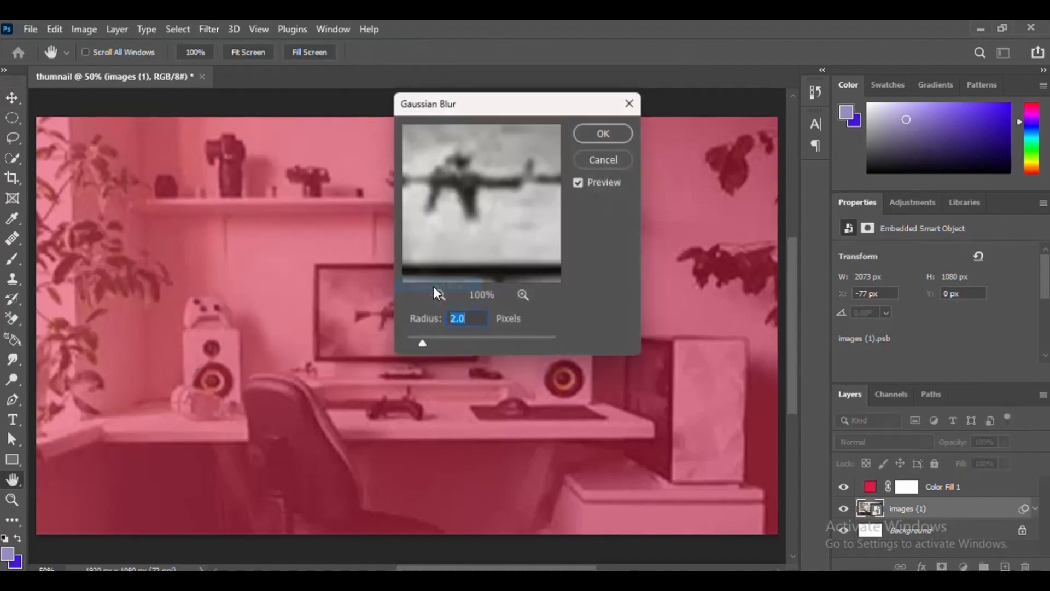
pyautogui.click(479, 321)
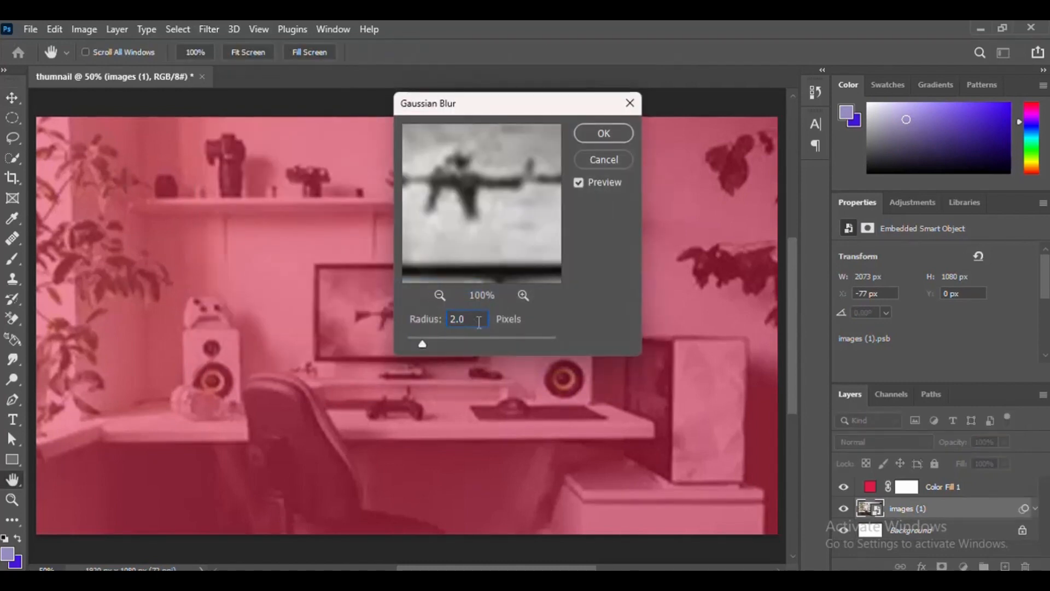
pyautogui.click(604, 133)
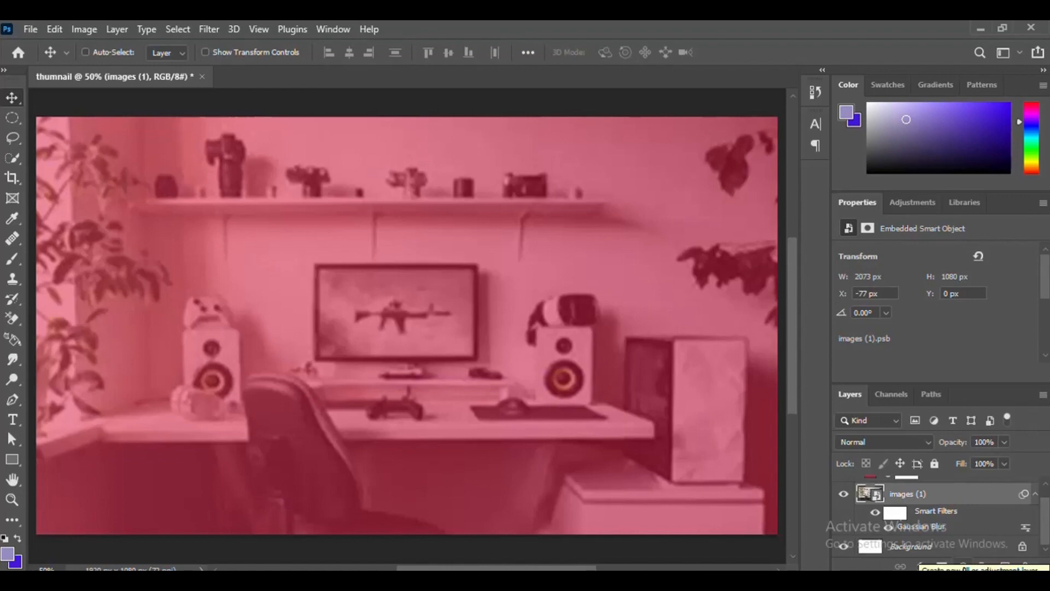
# Add an Exposure adjustment layer above images (1) and raise its exposure to brighten the desk picture
pyautogui.click(962, 566)
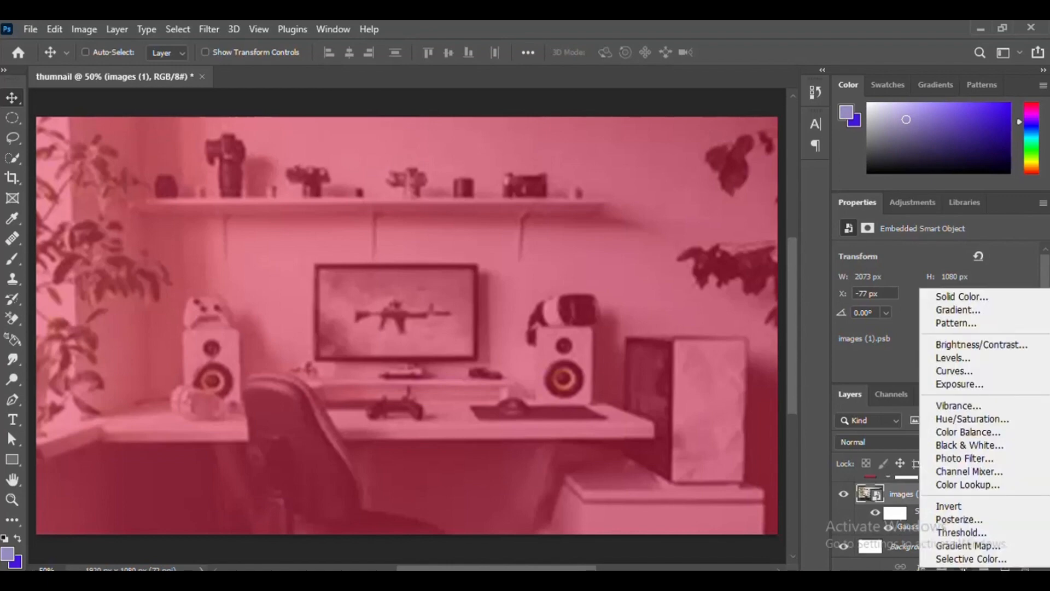
pyautogui.click(967, 382)
pyautogui.click(920, 288)
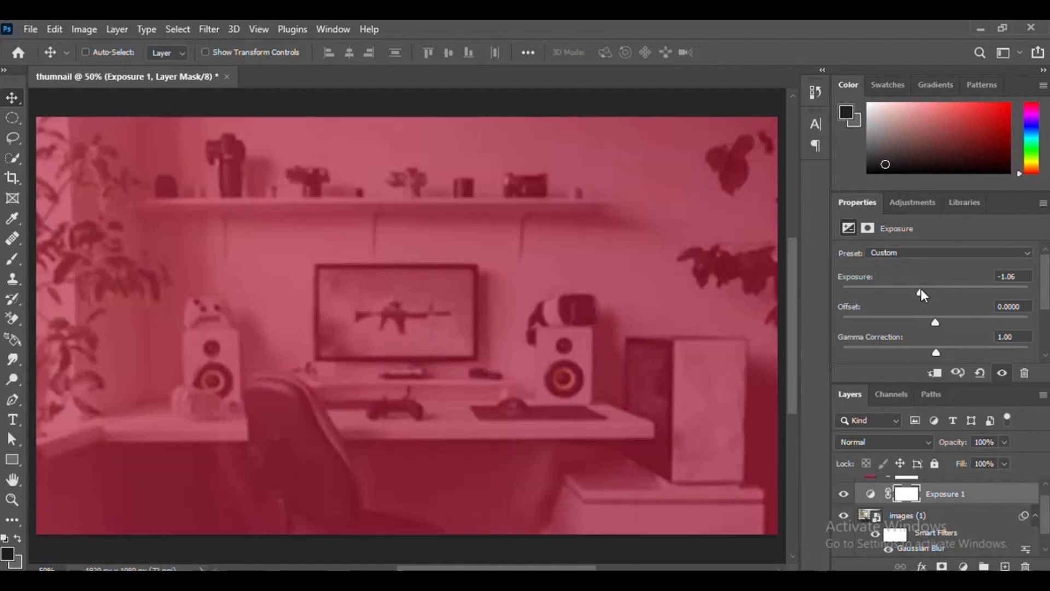
pyautogui.moveTo(920, 288); pyautogui.dragTo(936, 291)
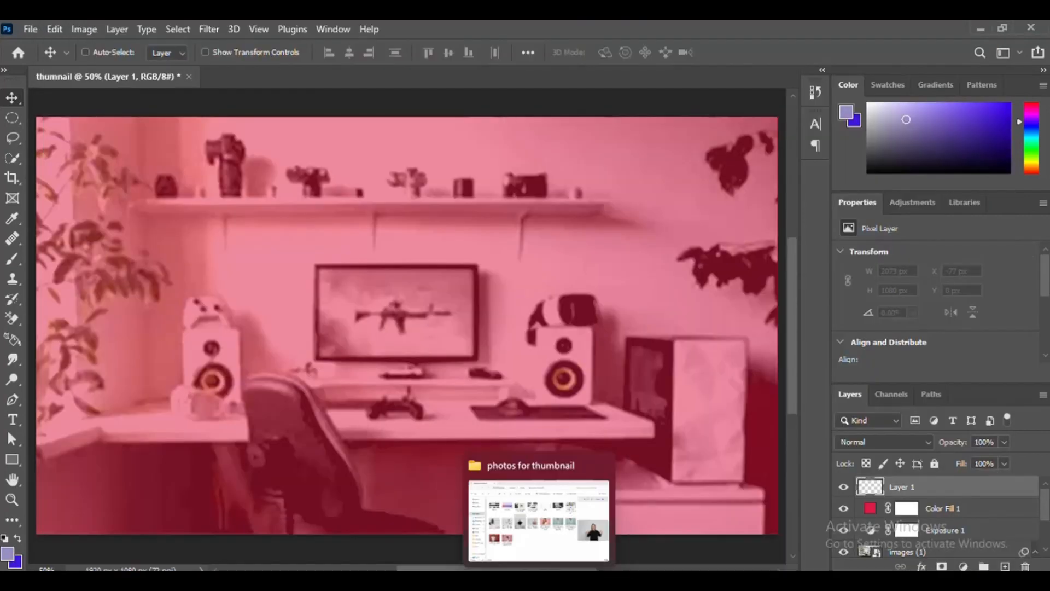
# Place the photo pexels-mart-production-9558252 above the color fill and select the woman, subtracting the stray area beside her shirt
pyautogui.click(538, 579)
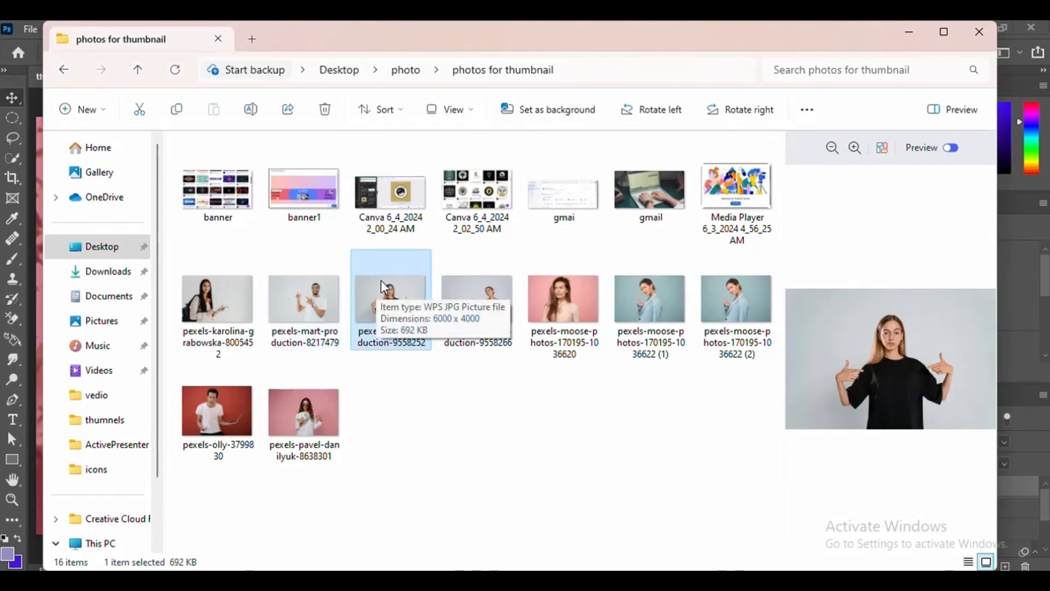
pyautogui.moveTo(376, 291); pyautogui.dragTo(347, 357)
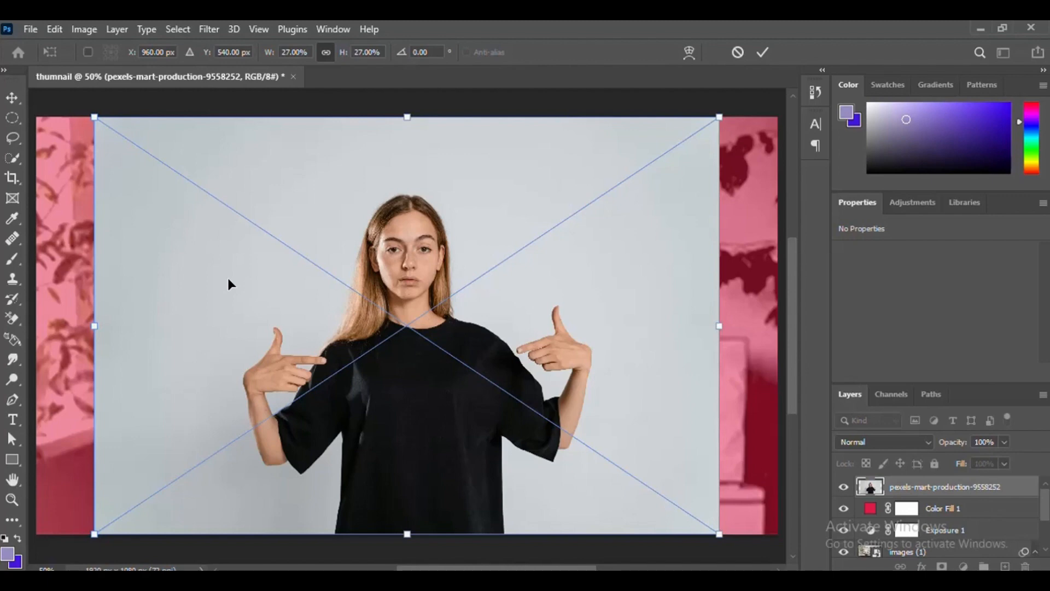
pyautogui.rightClick(8, 159)
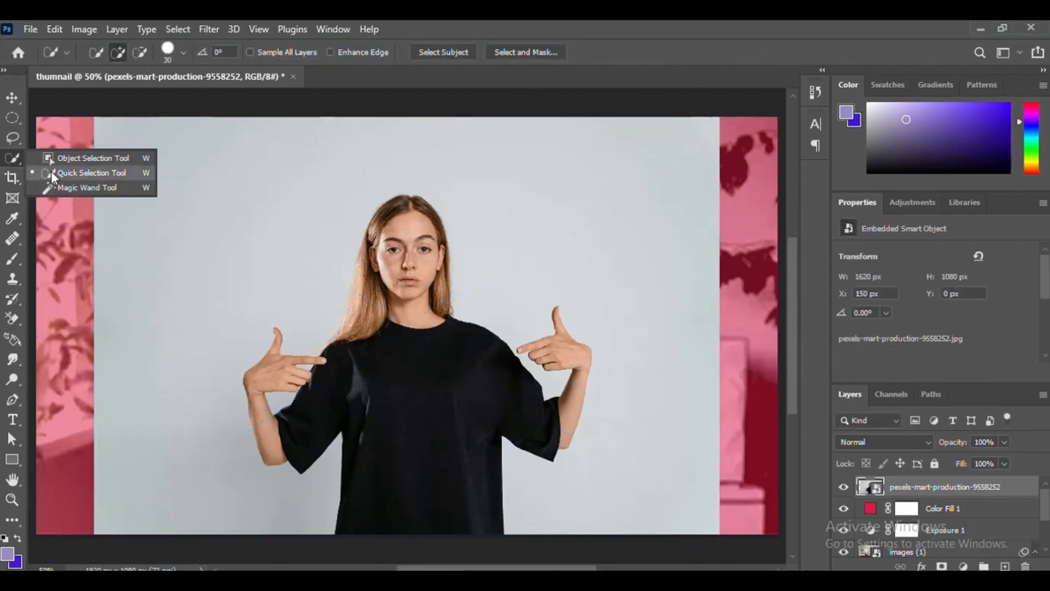
pyautogui.click(87, 172)
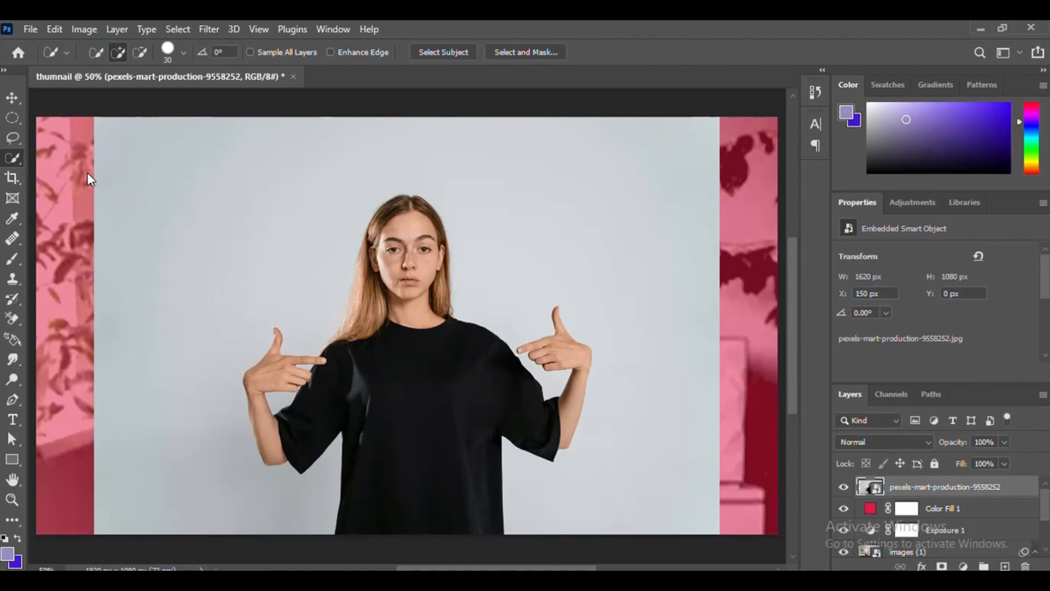
pyautogui.click(442, 52)
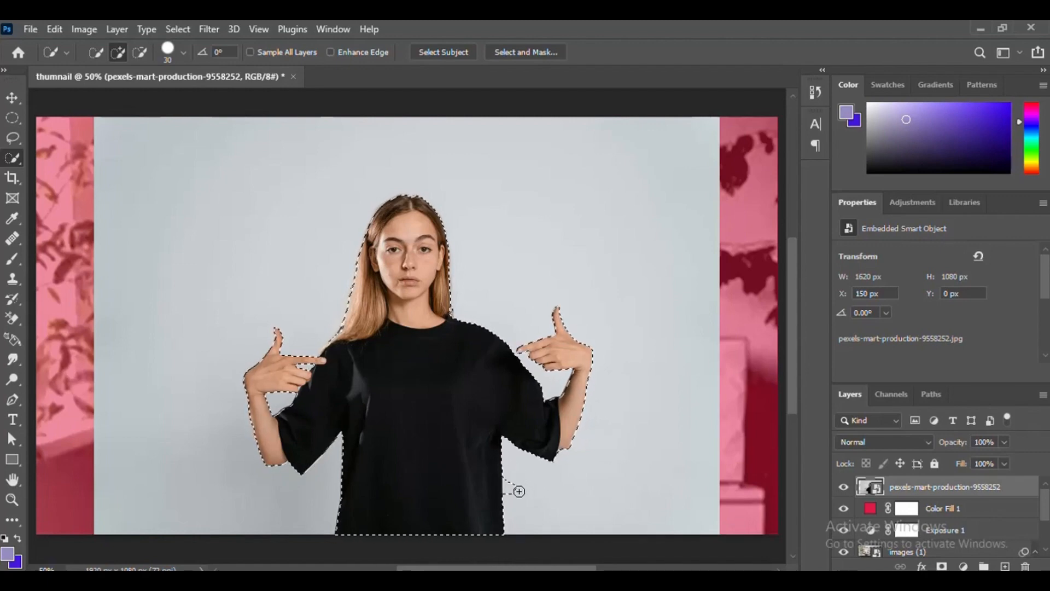
pyautogui.press('alt')
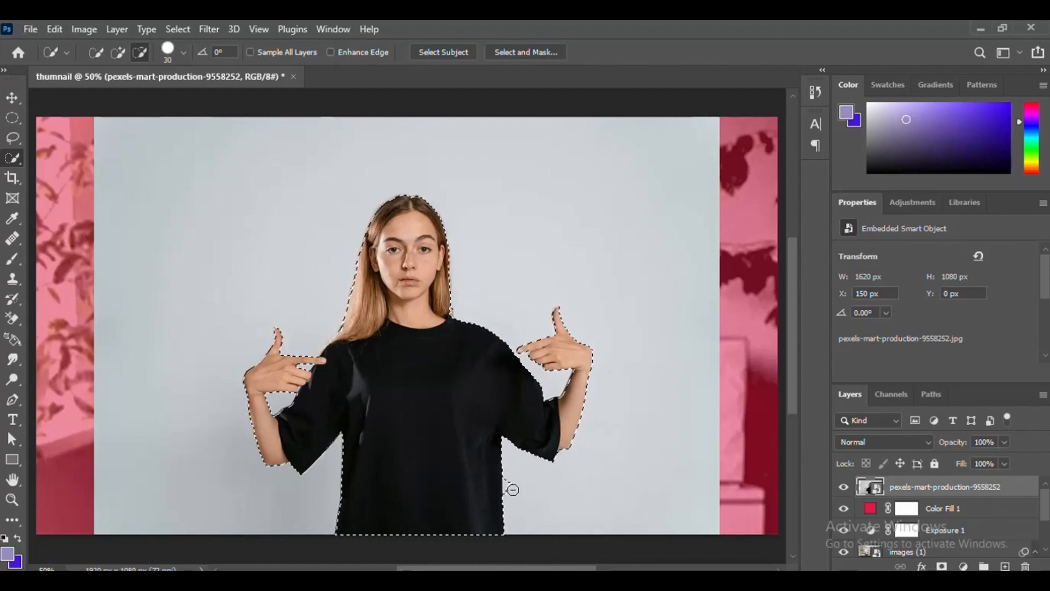
pyautogui.keyDown('alt'); pyautogui.click(510, 487); pyautogui.keyUp('alt')
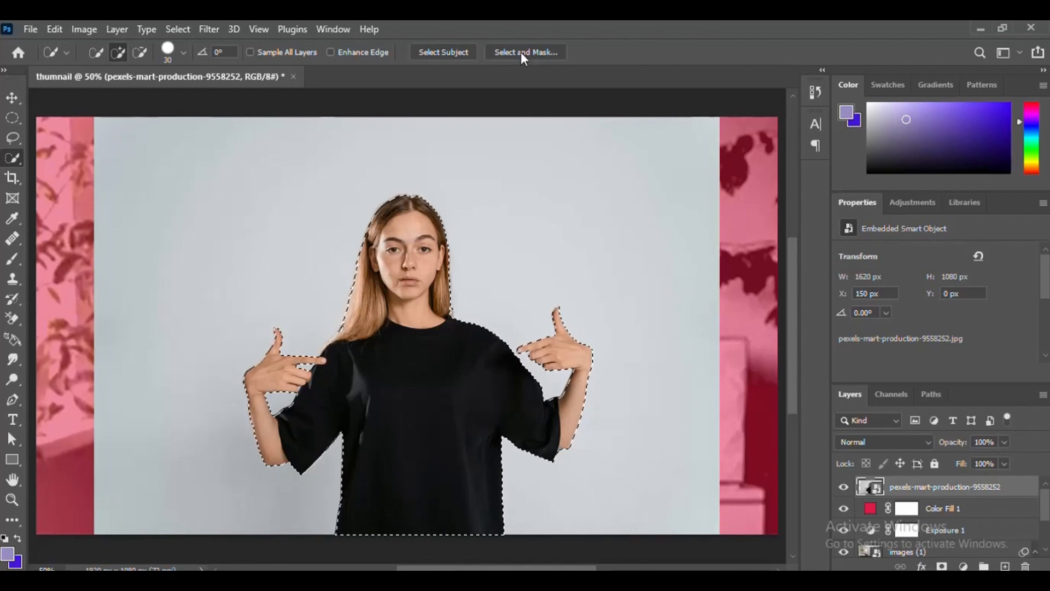
# Cut the woman out of her photo by outputting the selection to a new layer through Select and Mask
pyautogui.click(520, 52)
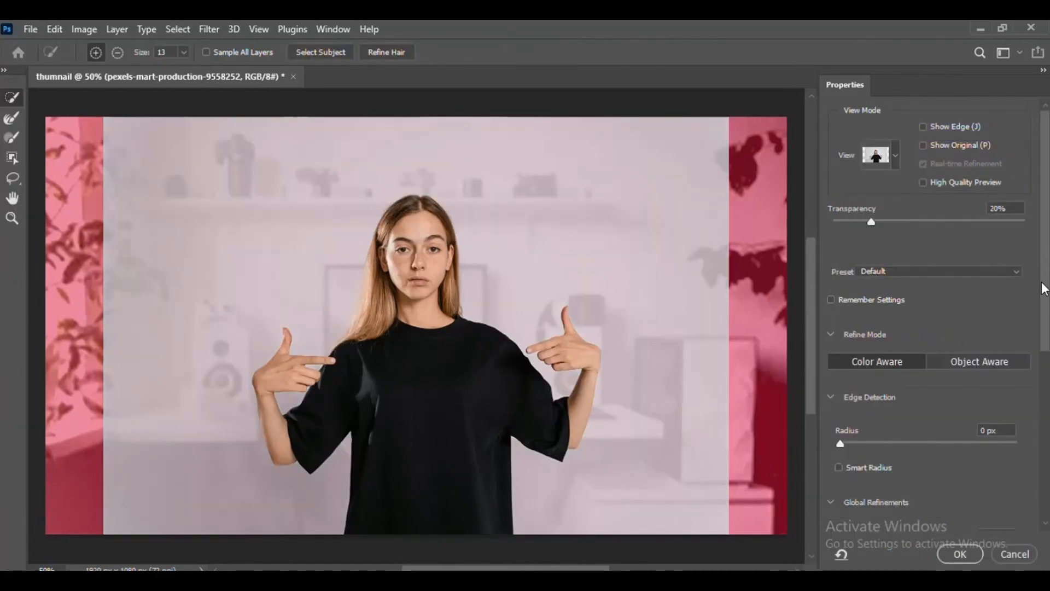
pyautogui.scroll(-6, 1005, 541)
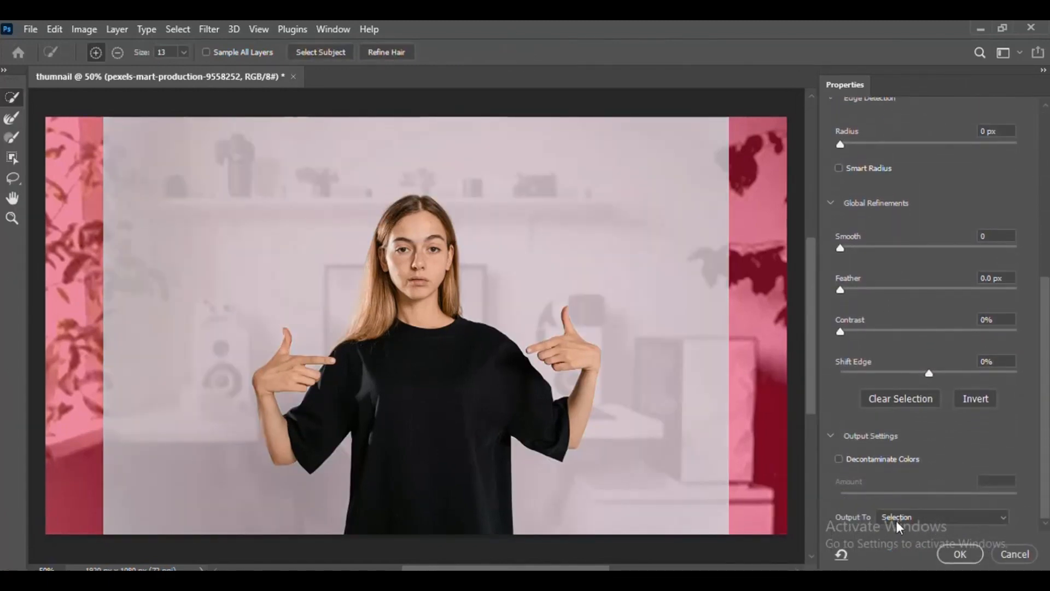
pyautogui.click(1002, 518)
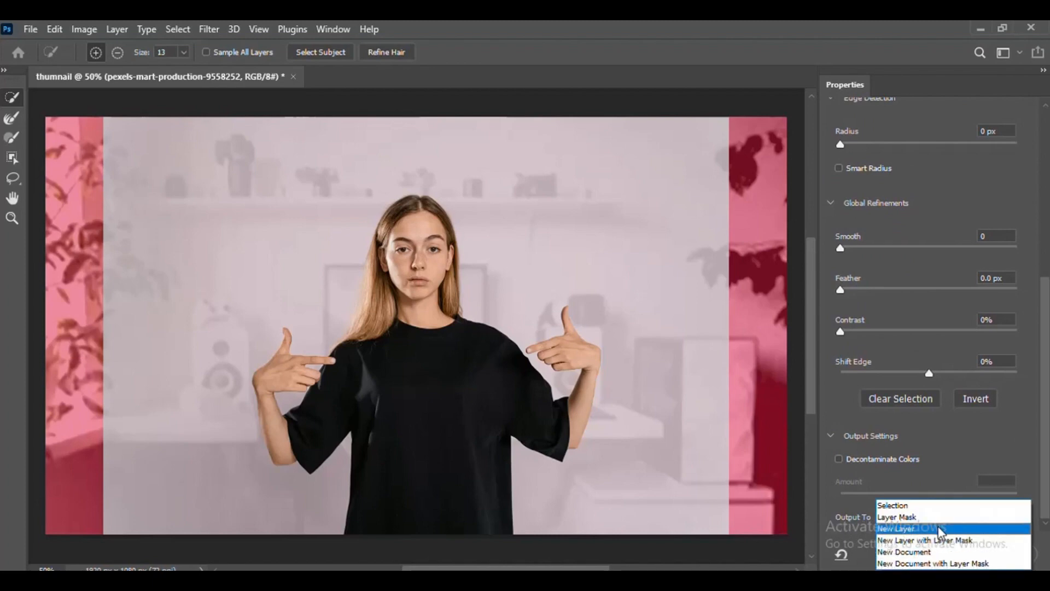
pyautogui.click(939, 527)
pyautogui.click(957, 555)
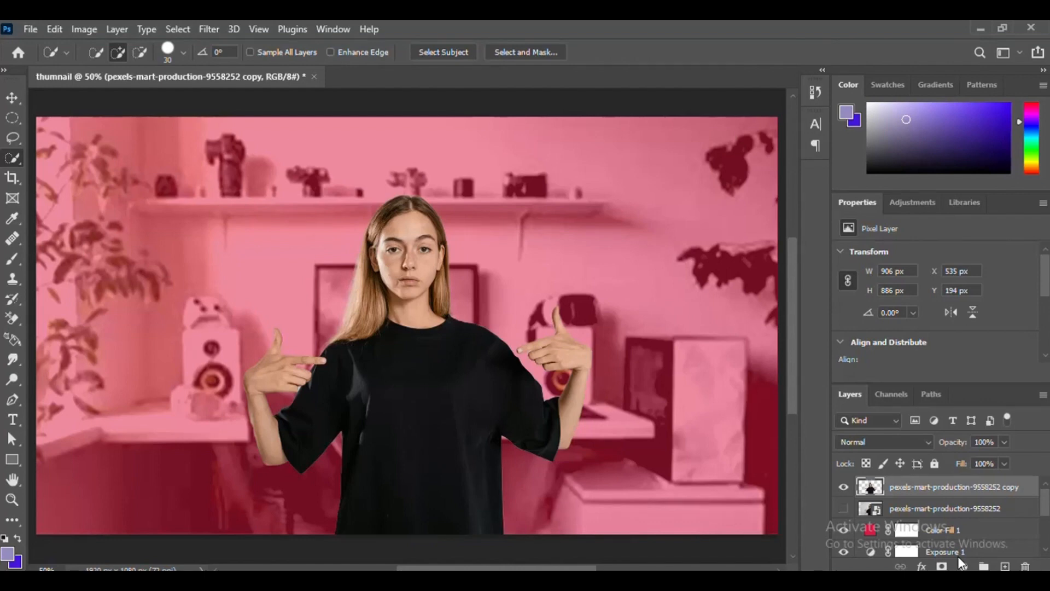
# Convert the cut-out woman into a smart object and move her to the canvas's left edge
pyautogui.click(12, 439)
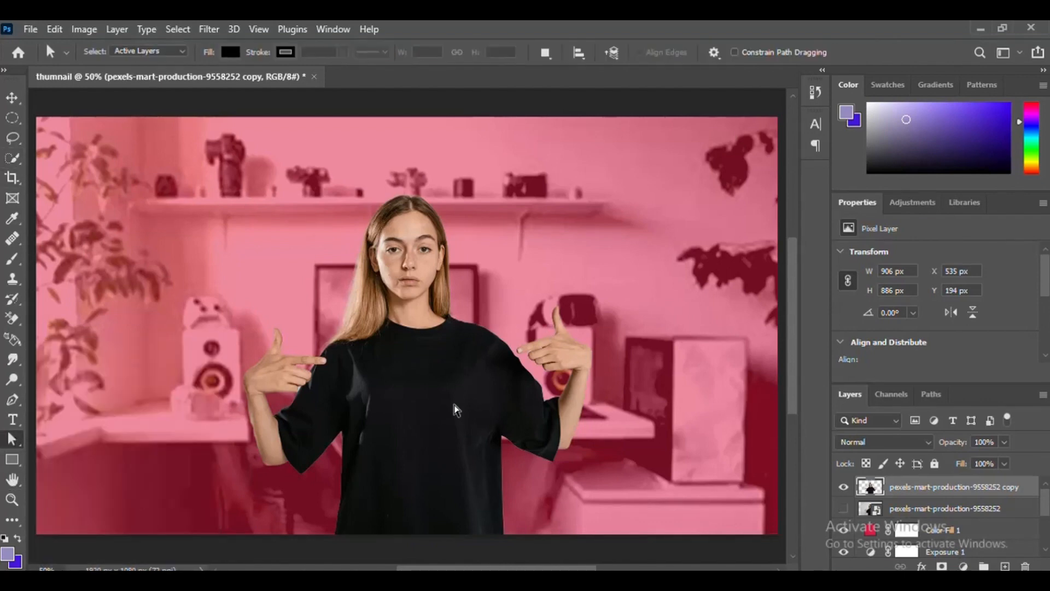
pyautogui.click(12, 98)
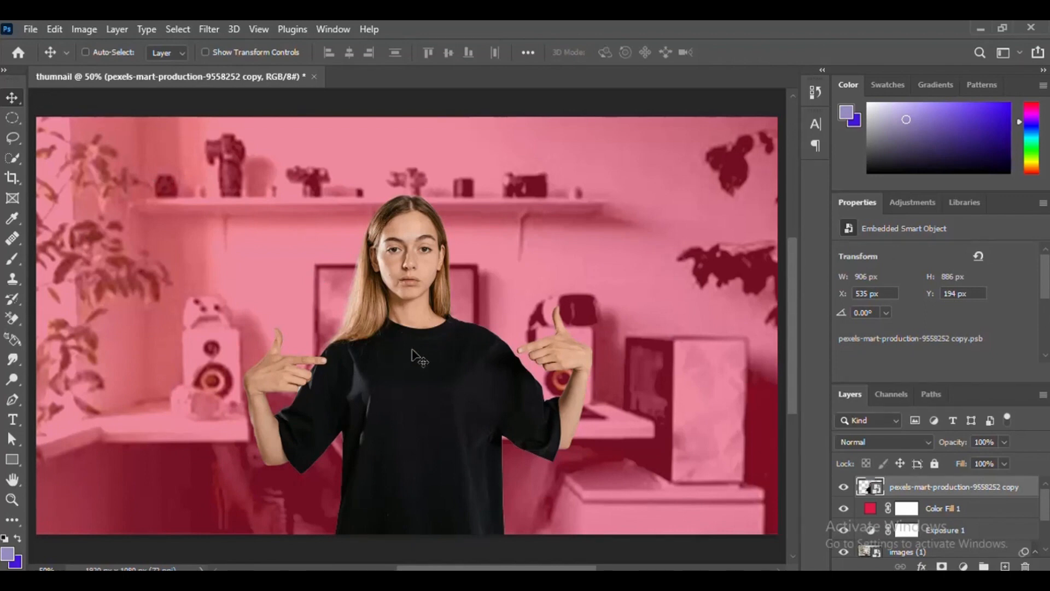
pyautogui.moveTo(413, 356); pyautogui.dragTo(210, 351)
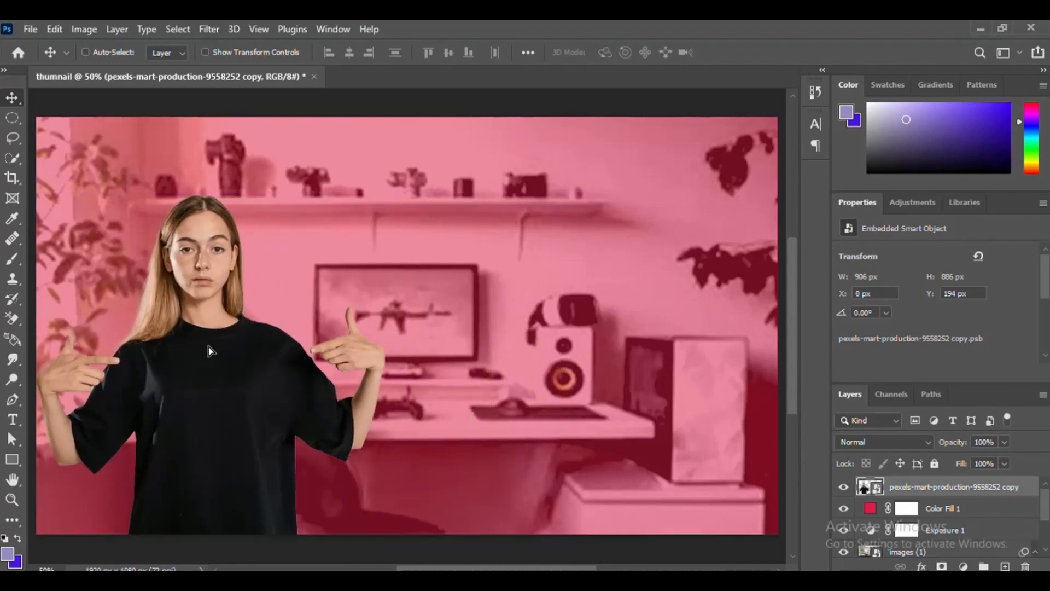
# Scale the cut-out woman down to about 759 x 743 px and place her near the middle of the canvas's lower edge
pyautogui.hotkey('ctrl', 't')
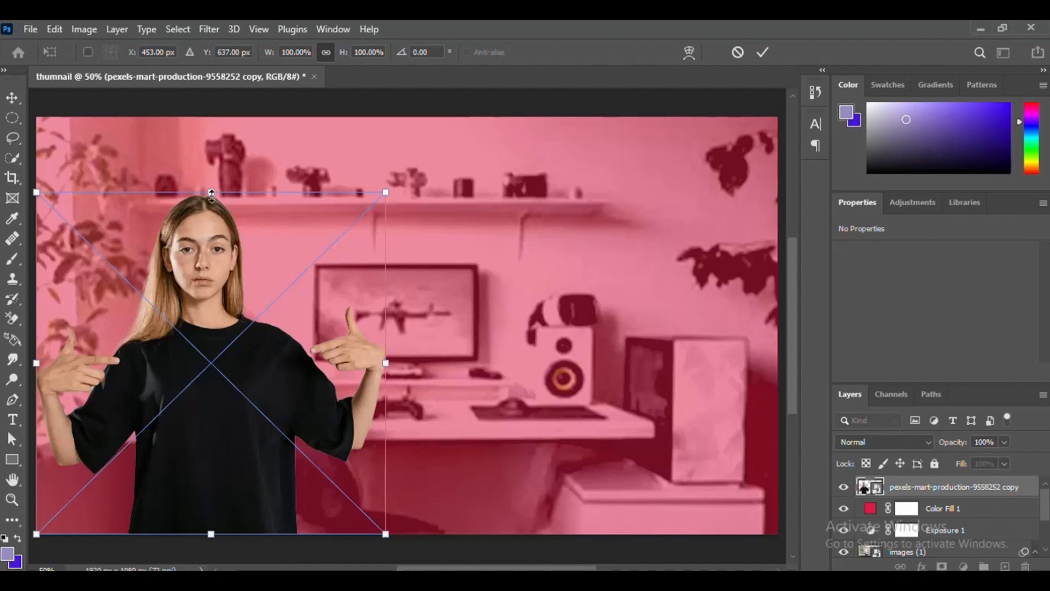
pyautogui.moveTo(211, 192); pyautogui.dragTo(213, 167)
pyautogui.moveTo(277, 251); pyautogui.dragTo(314, 257)
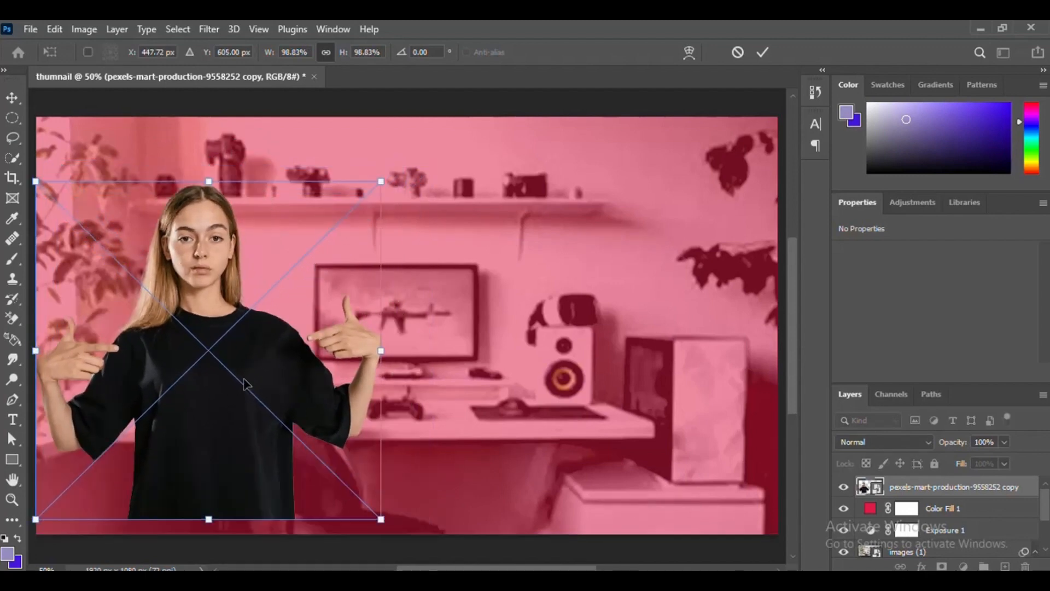
pyautogui.rightClick(245, 384)
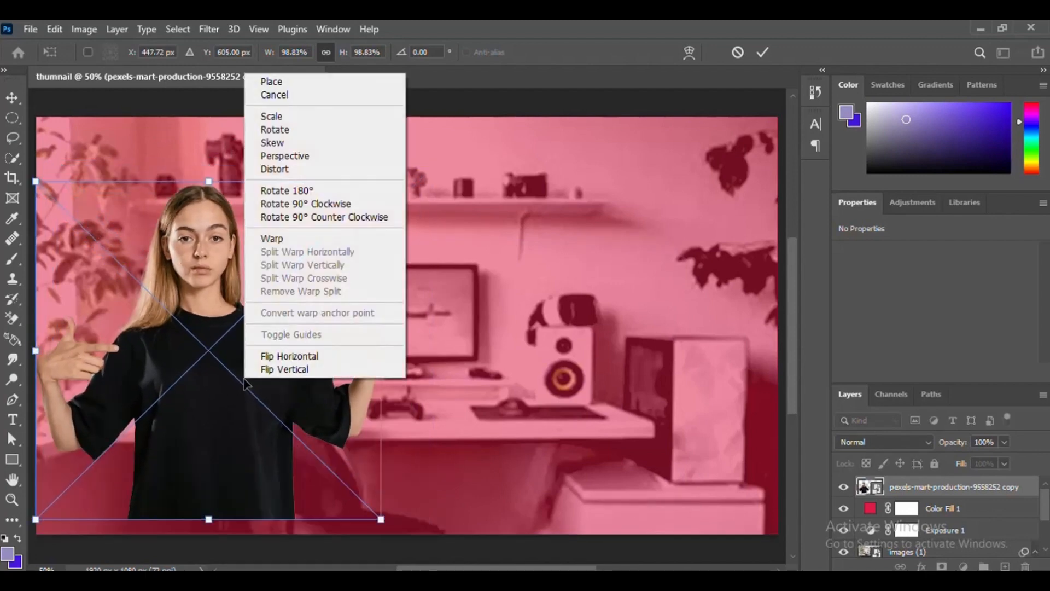
pyautogui.click(345, 360)
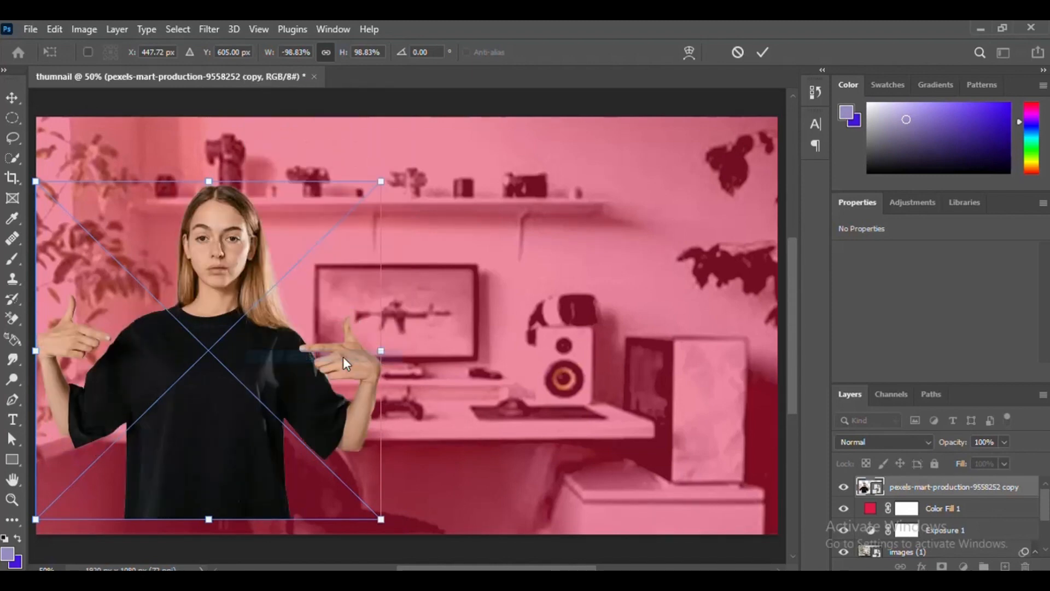
pyautogui.moveTo(343, 357); pyautogui.dragTo(388, 443)
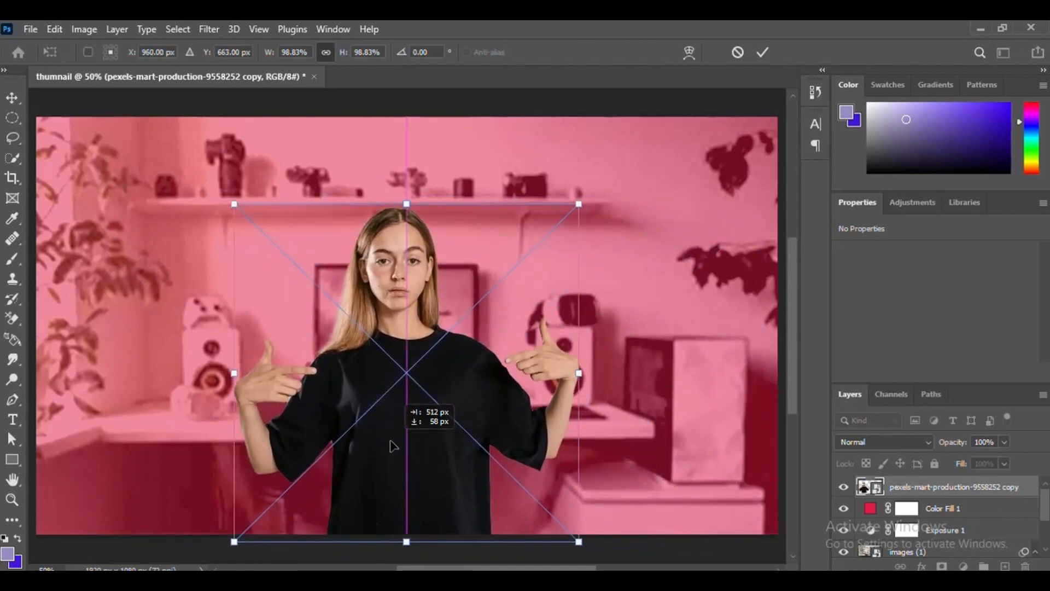
pyautogui.press('Return')
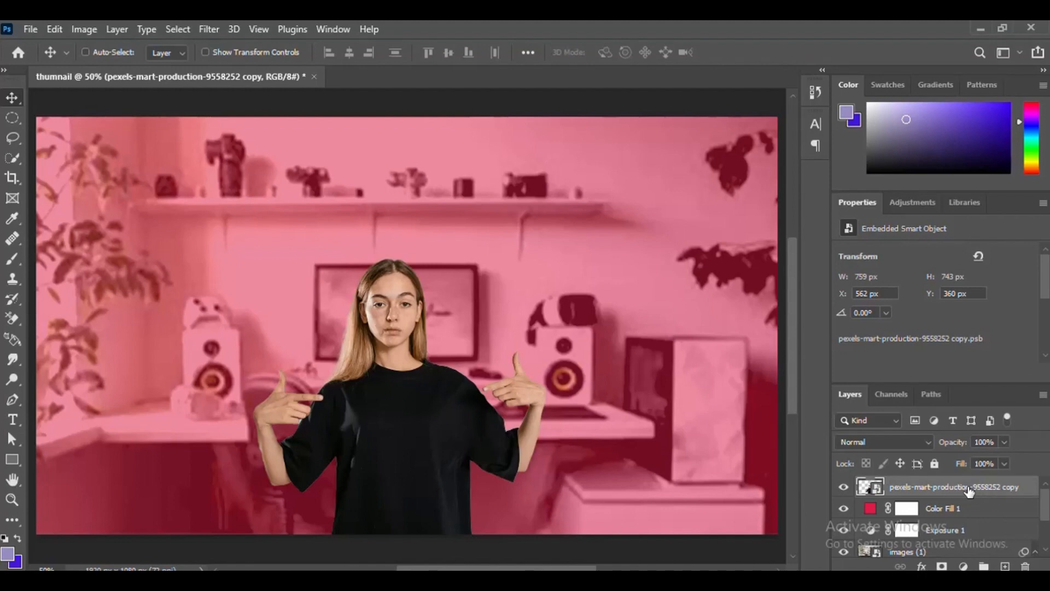
# Apply a Camera Raw Filter to the woman: cooler temperature, exposure +0.20, contrast -10, highlights +2, shadows +16, whites -9, blacks +6, texture +36, clarity +46, saturation -14
pyautogui.click(218, 25)
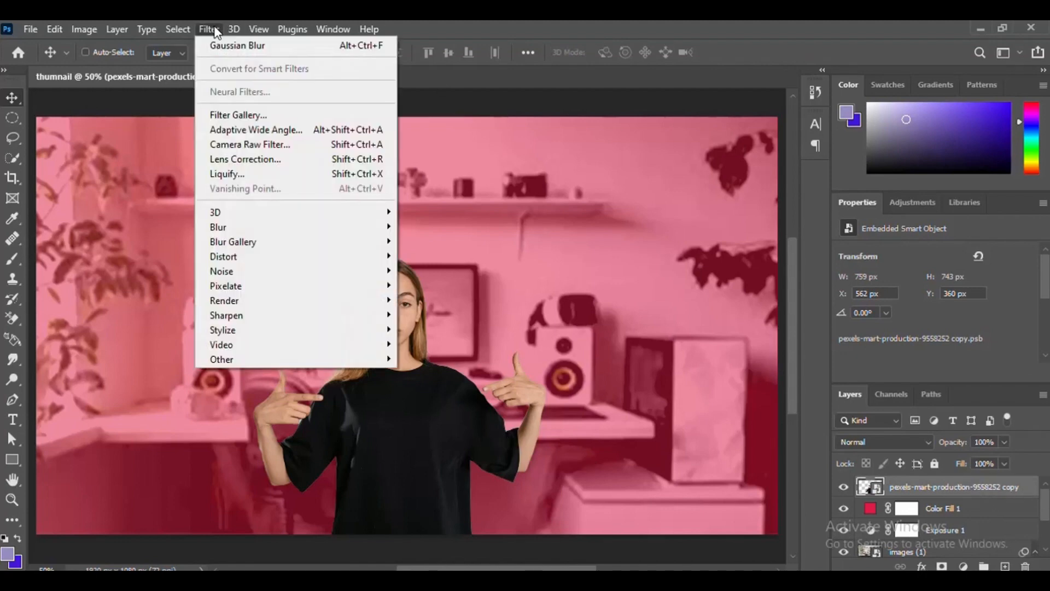
pyautogui.click(270, 145)
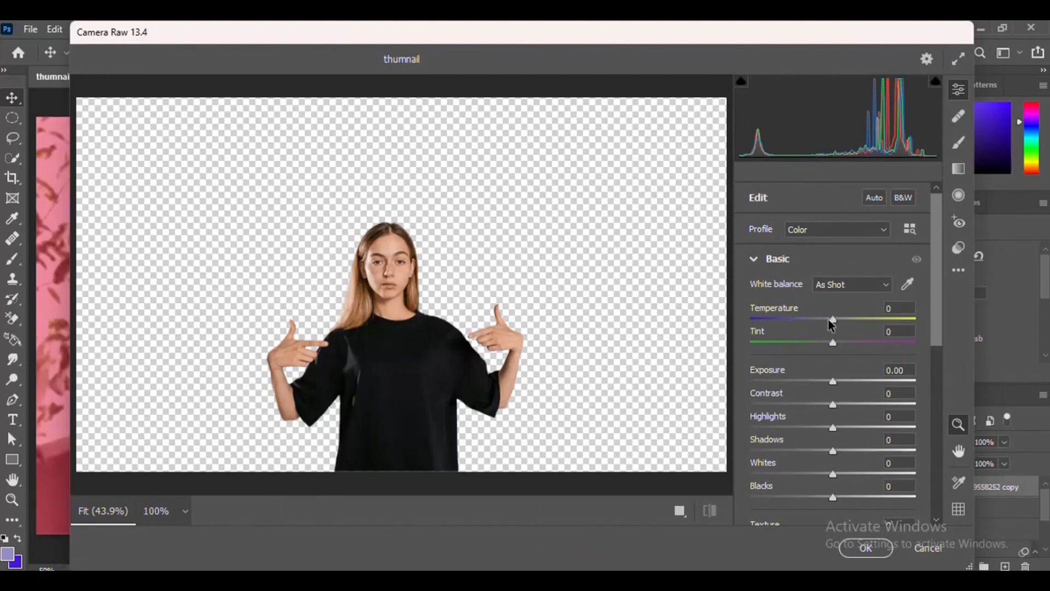
pyautogui.click(821, 319)
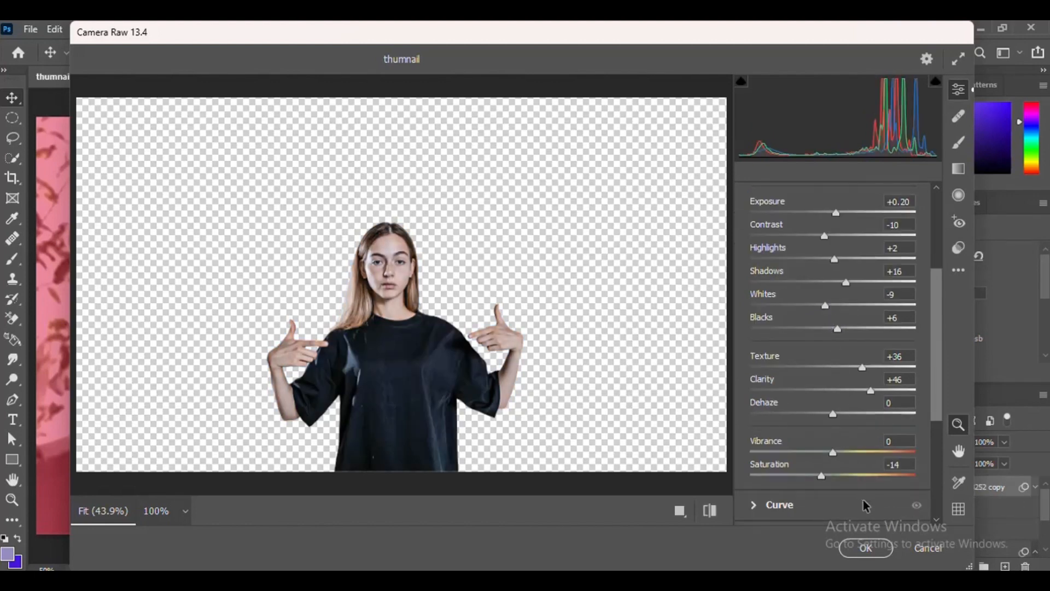
pyautogui.click(865, 547)
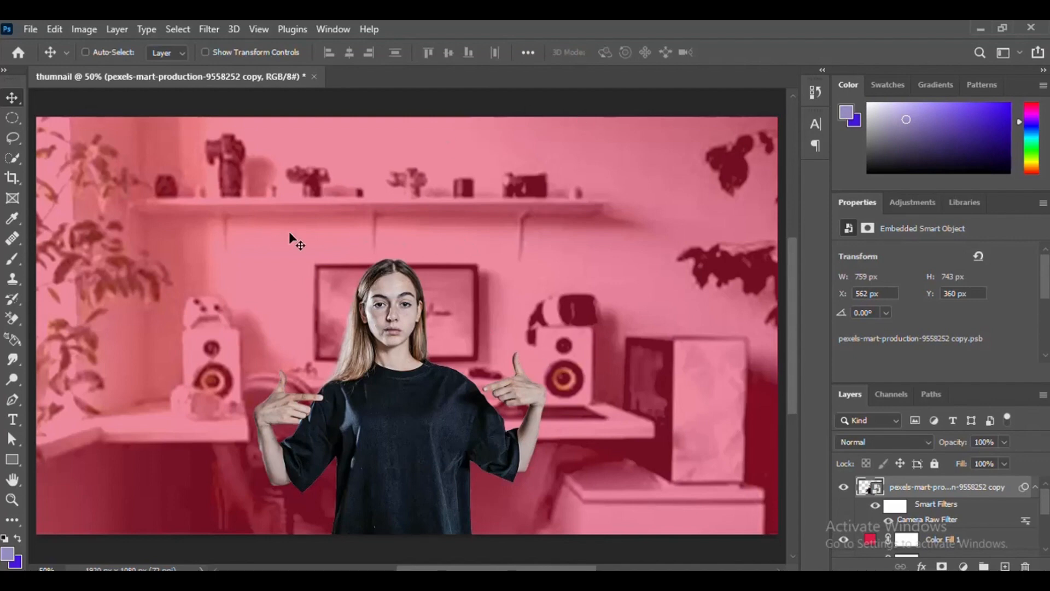
# Add the text AKKAATAA THUMBNAI in Agency FB Bold at 72 pt in the upper-left area of the picture
pyautogui.click(12, 420)
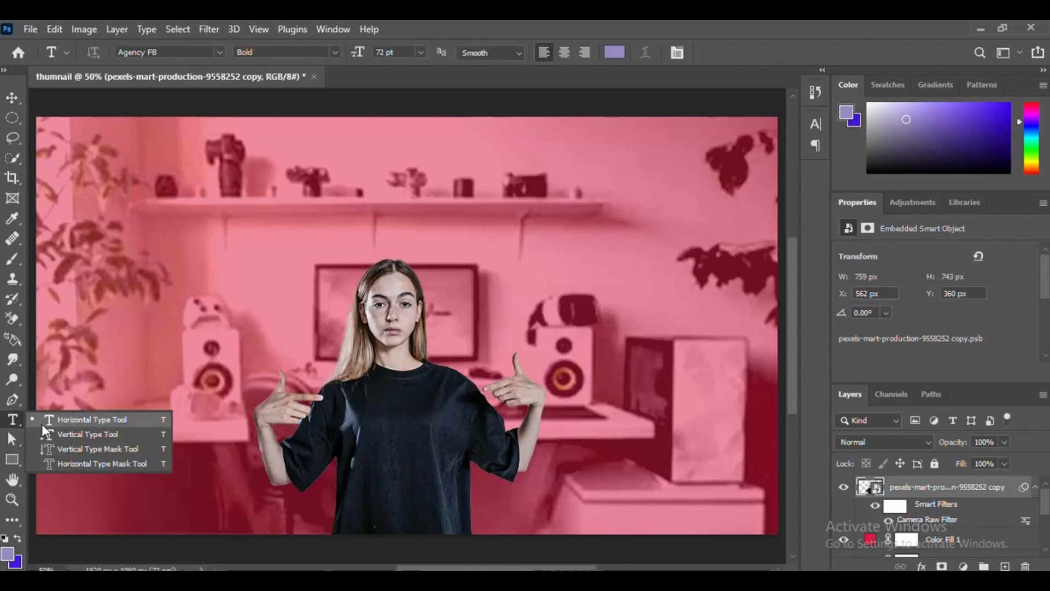
pyautogui.click(83, 419)
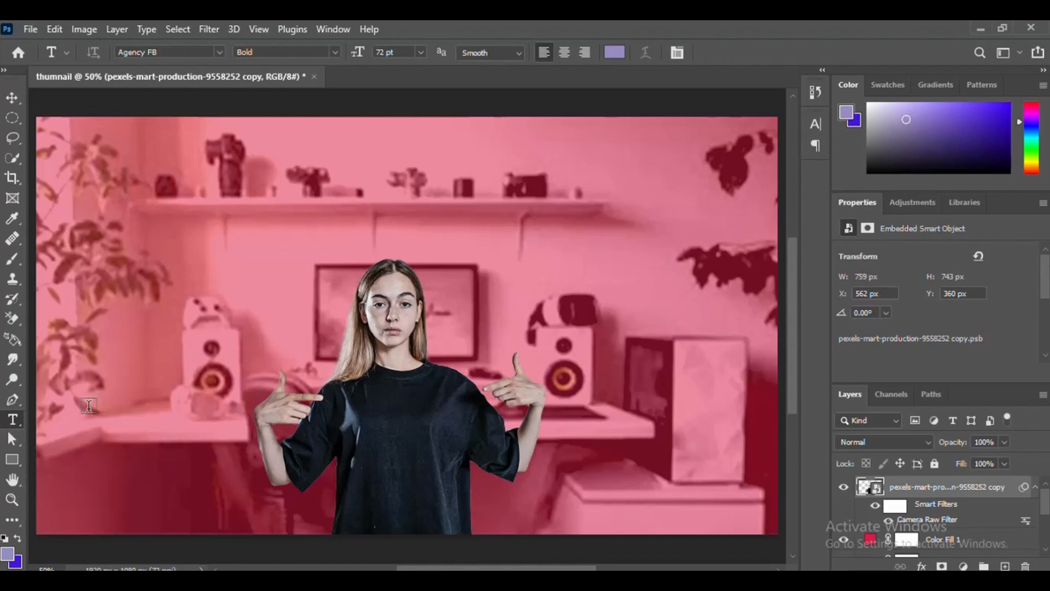
pyautogui.click(107, 201)
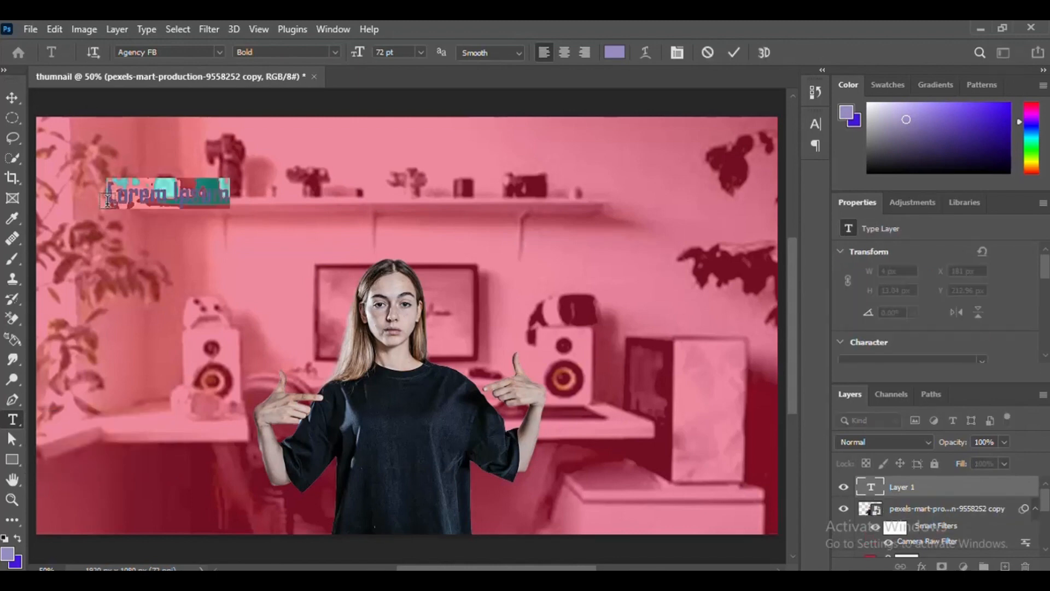
pyautogui.write('AKKAATAA THUMBNAI')
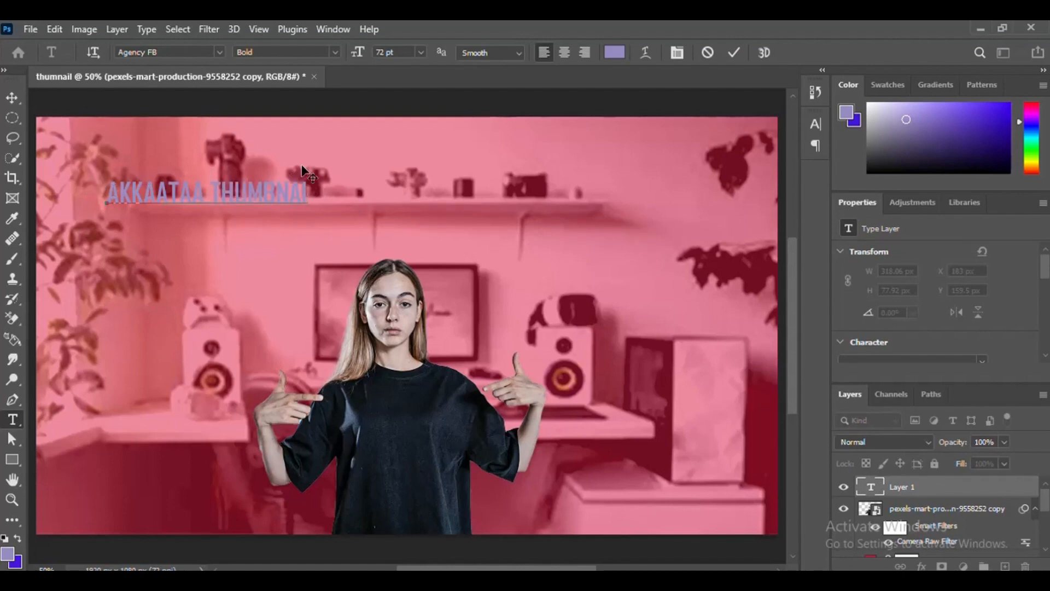
pyautogui.moveTo(308, 196); pyautogui.dragTo(103, 194)
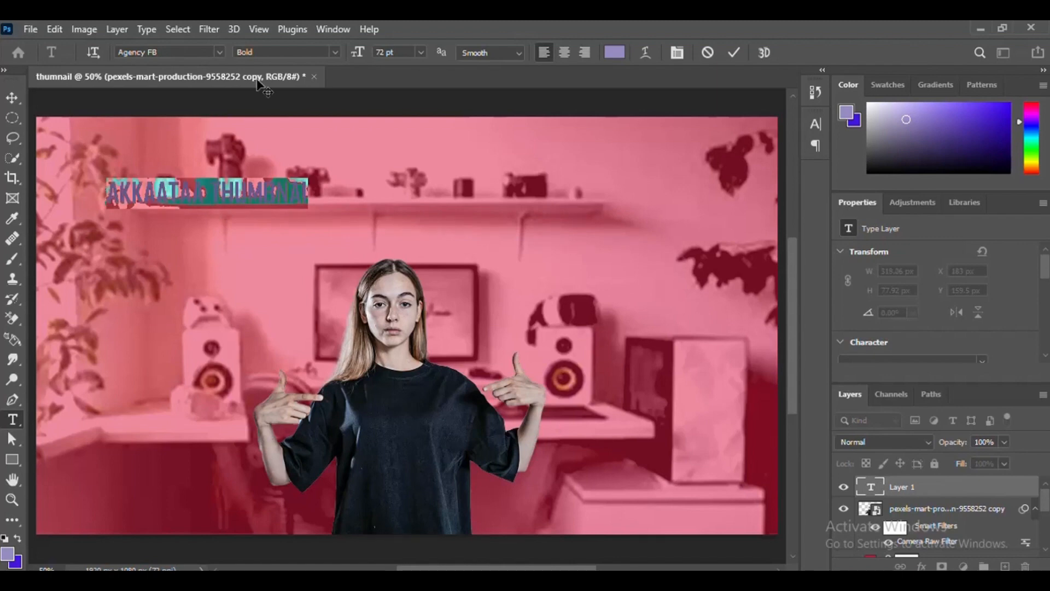
pyautogui.click(220, 52)
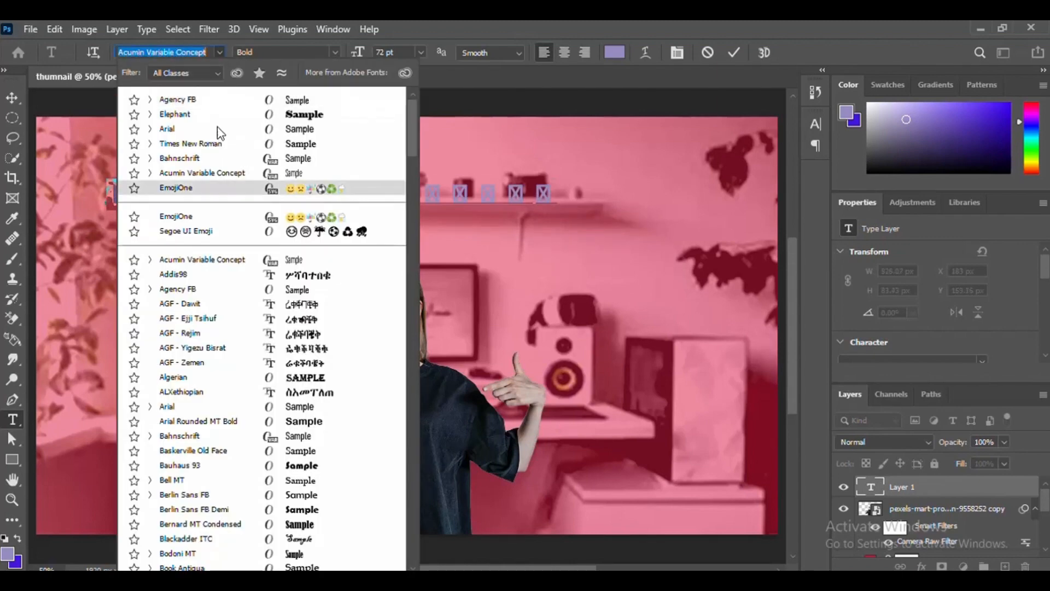
pyautogui.click(215, 99)
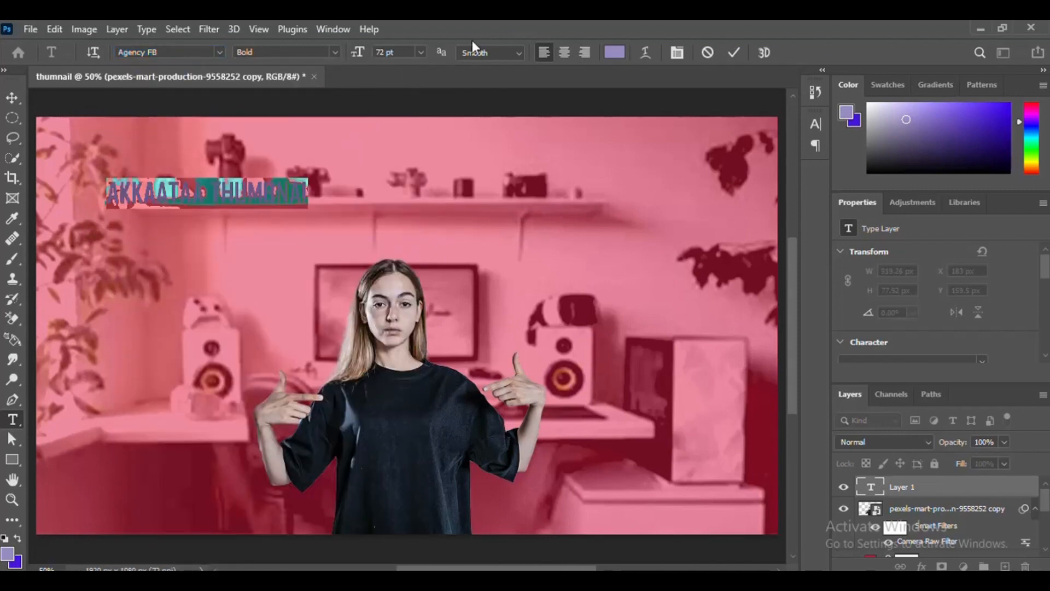
# Set the color of the AKKAATAA THUMBNAI text to the pale lavender d9d4e9
pyautogui.click(614, 52)
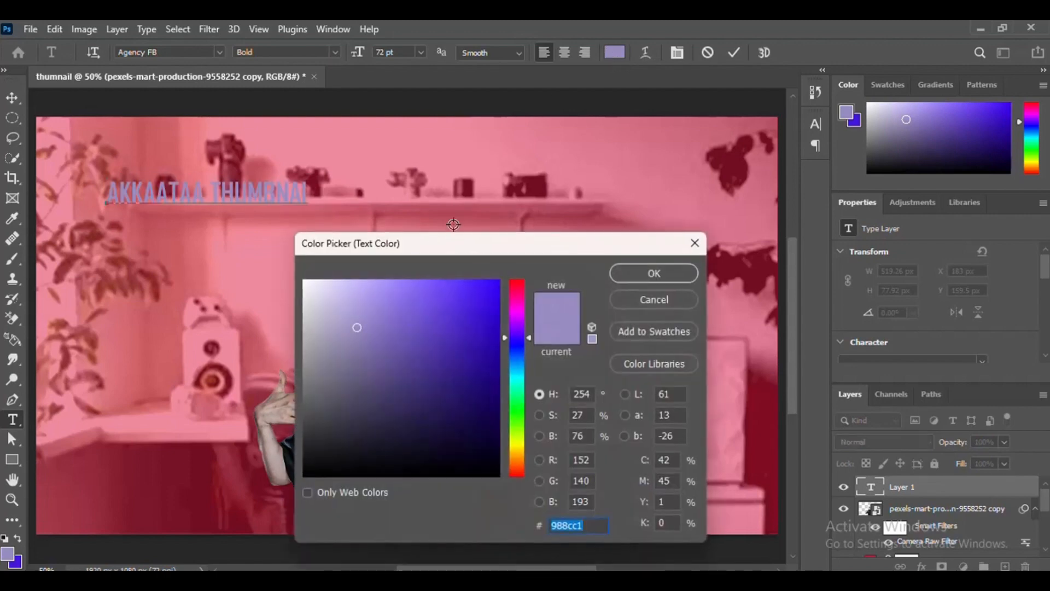
pyautogui.click(321, 297)
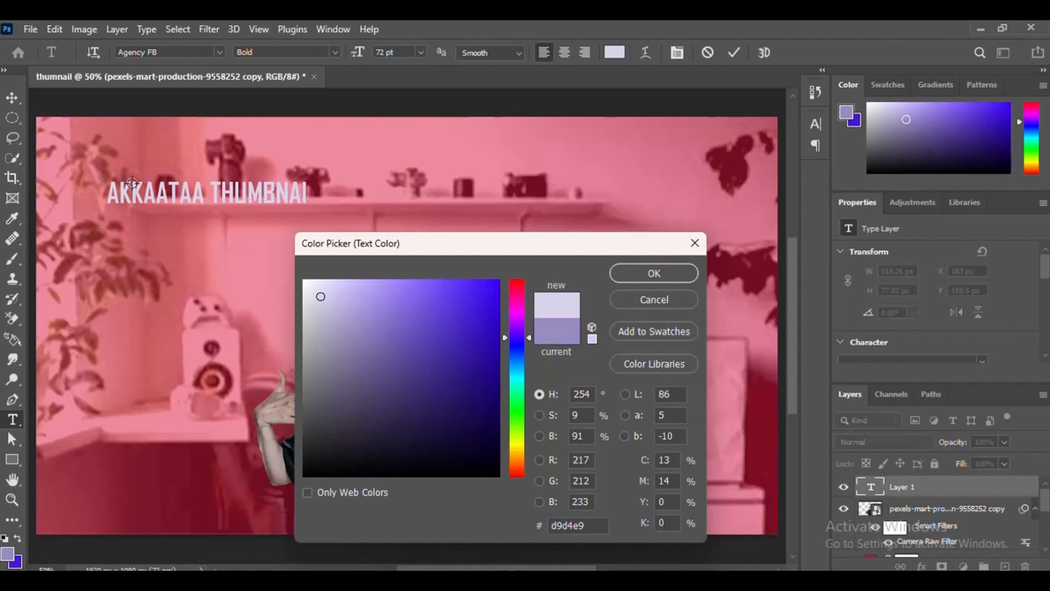
pyautogui.click(651, 271)
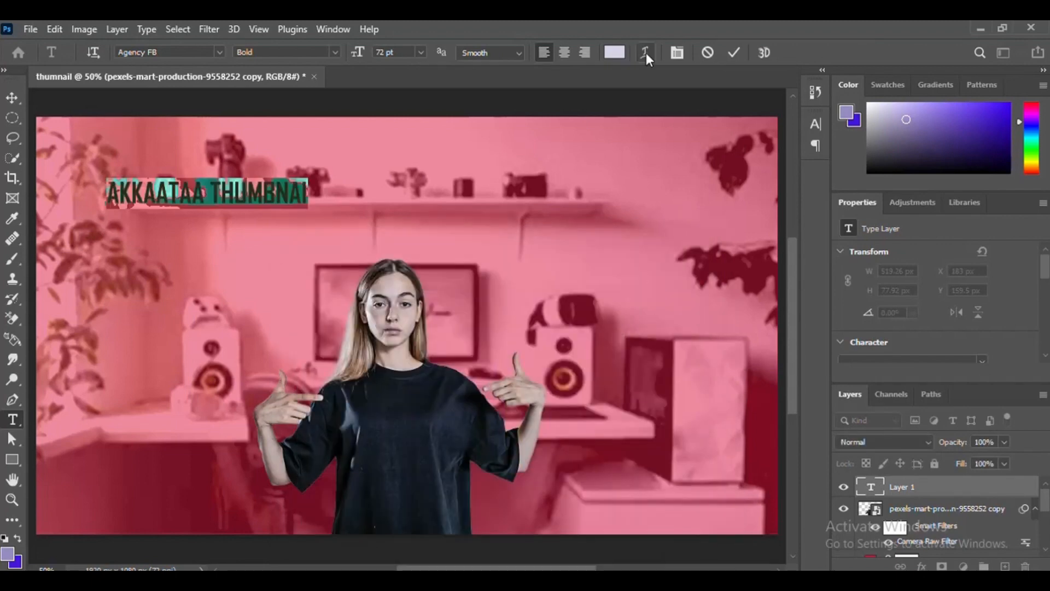
pyautogui.click(645, 53)
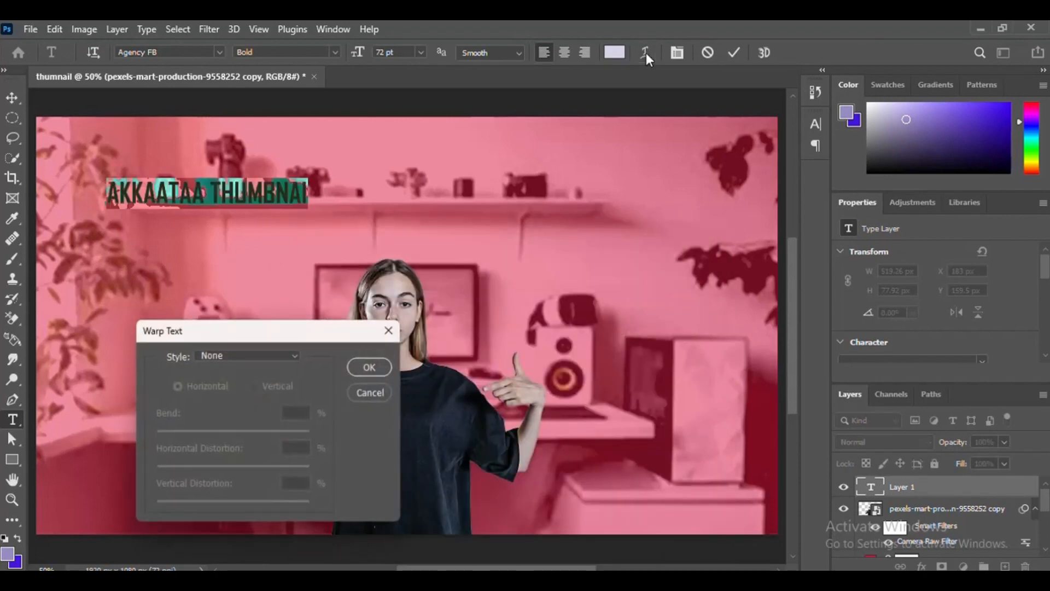
pyautogui.click(298, 353)
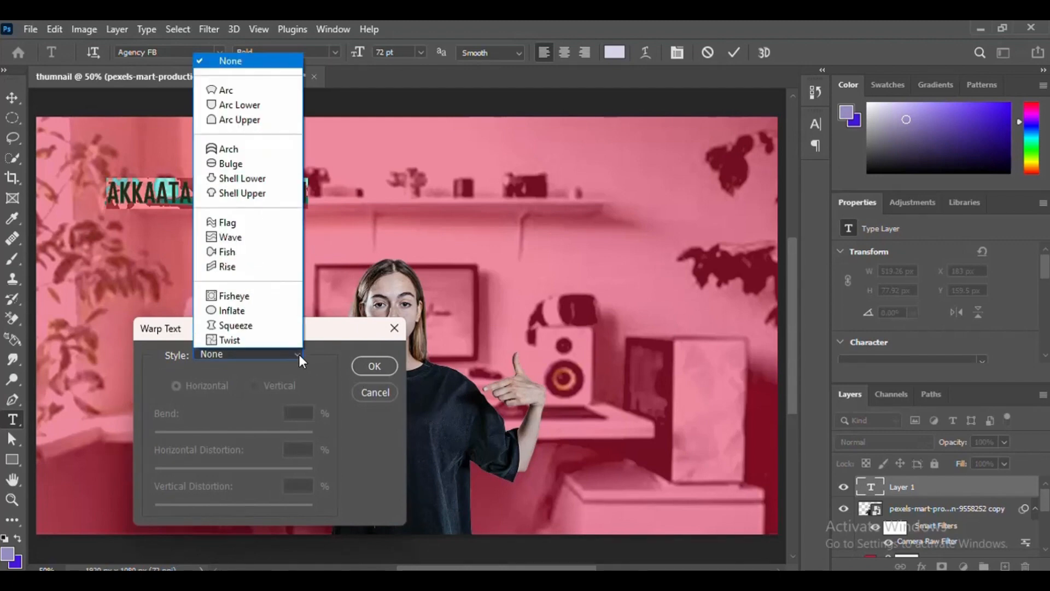
pyautogui.click(238, 91)
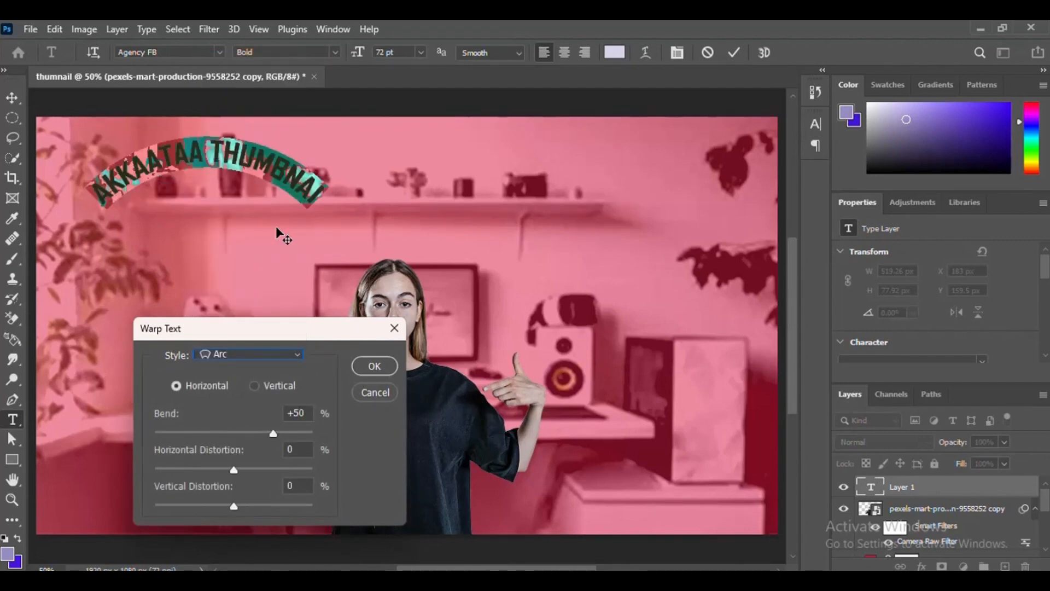
pyautogui.press('Escape')
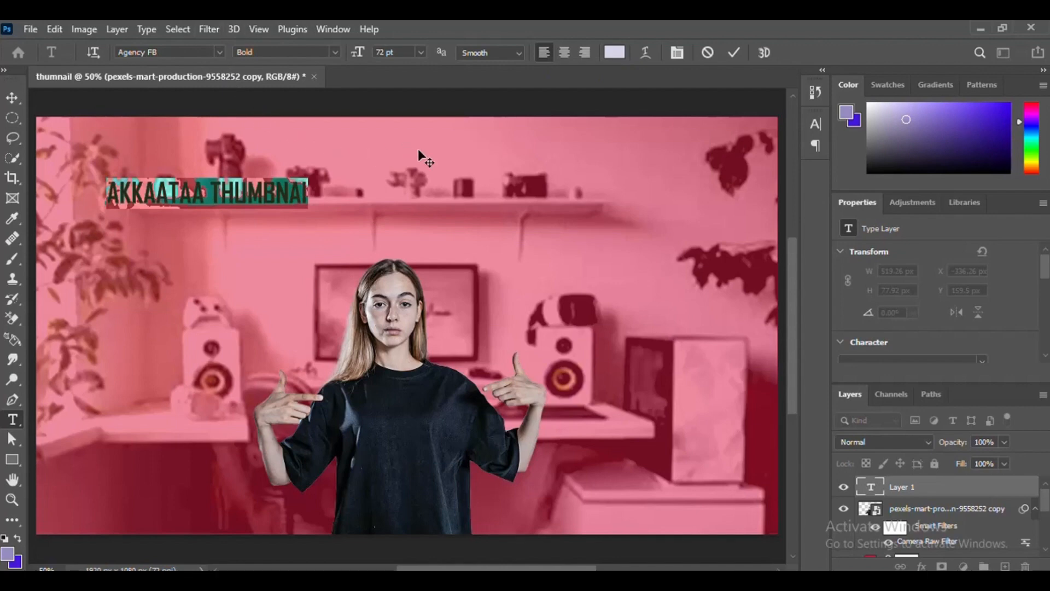
# Commit the AKKAATAA THUMBNAI text and duplicate it twice, stacking the copies below the original line
pyautogui.hotkey('ctrl', 'Return')
pyautogui.press('v')
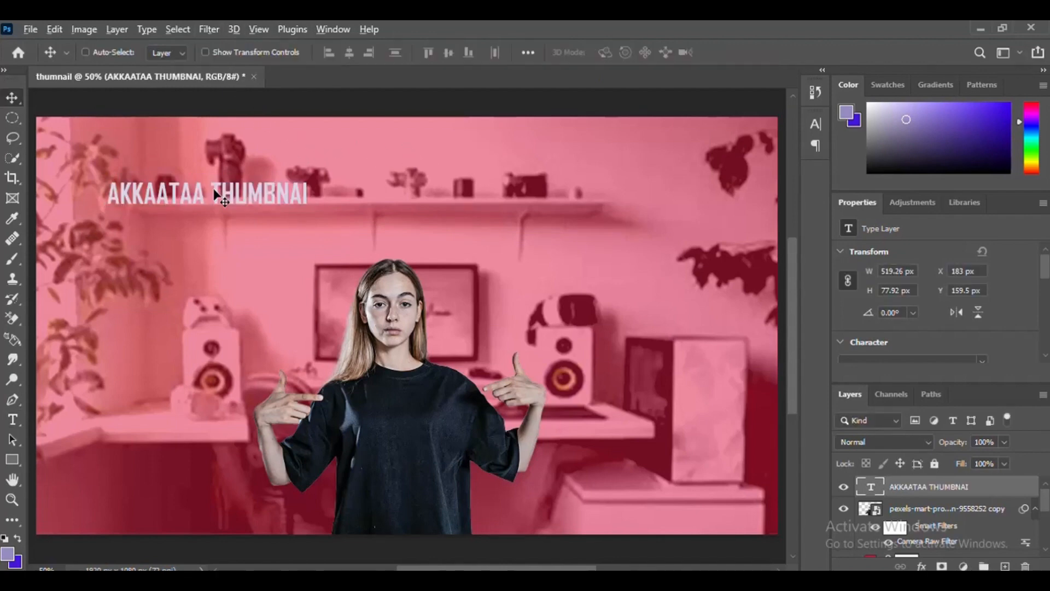
pyautogui.press('alt')
pyautogui.click(12, 440)
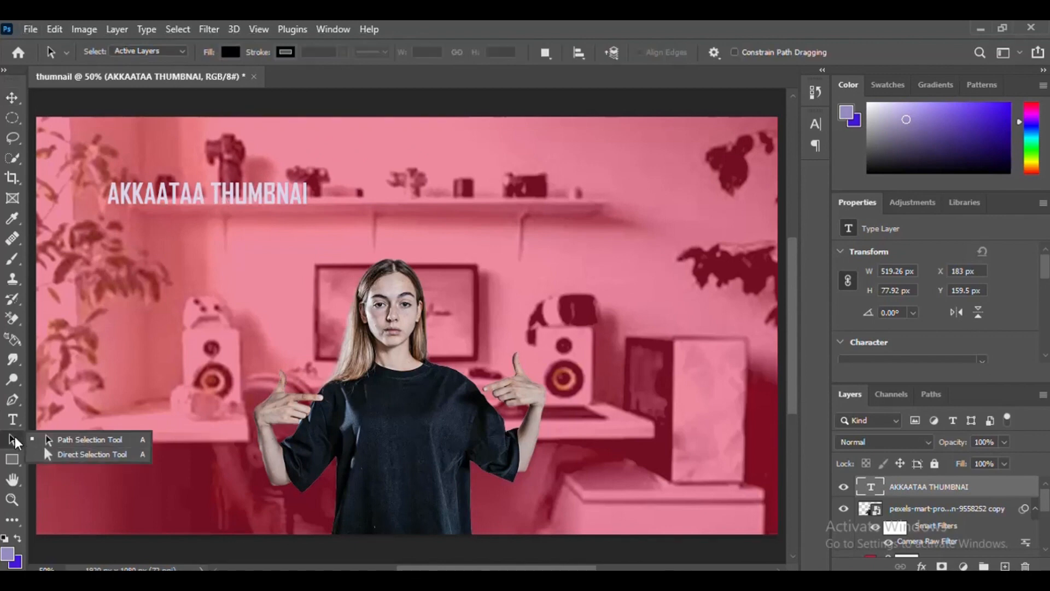
pyautogui.click(92, 454)
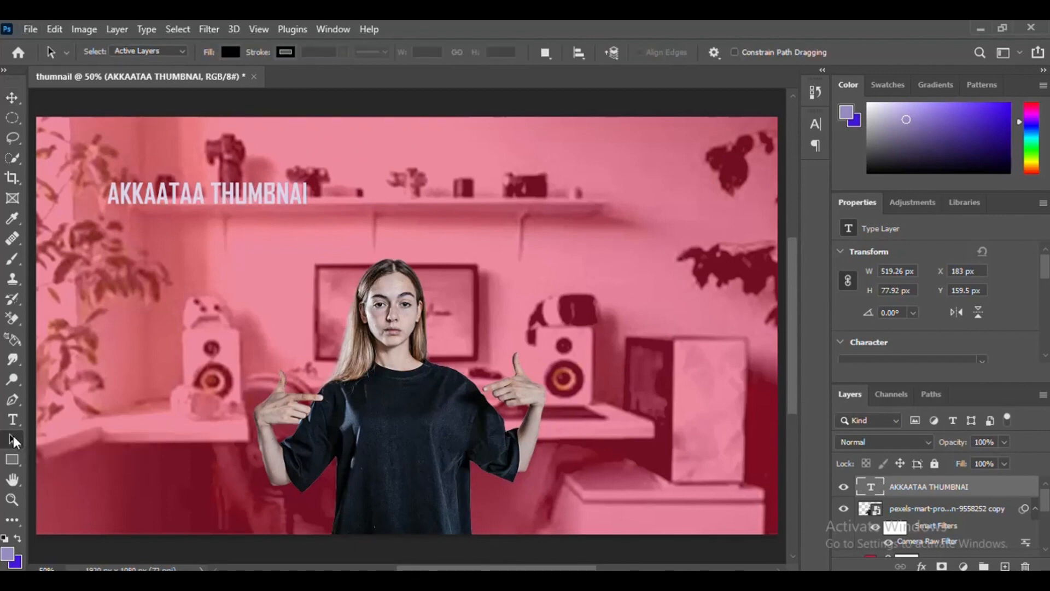
pyautogui.click(11, 98)
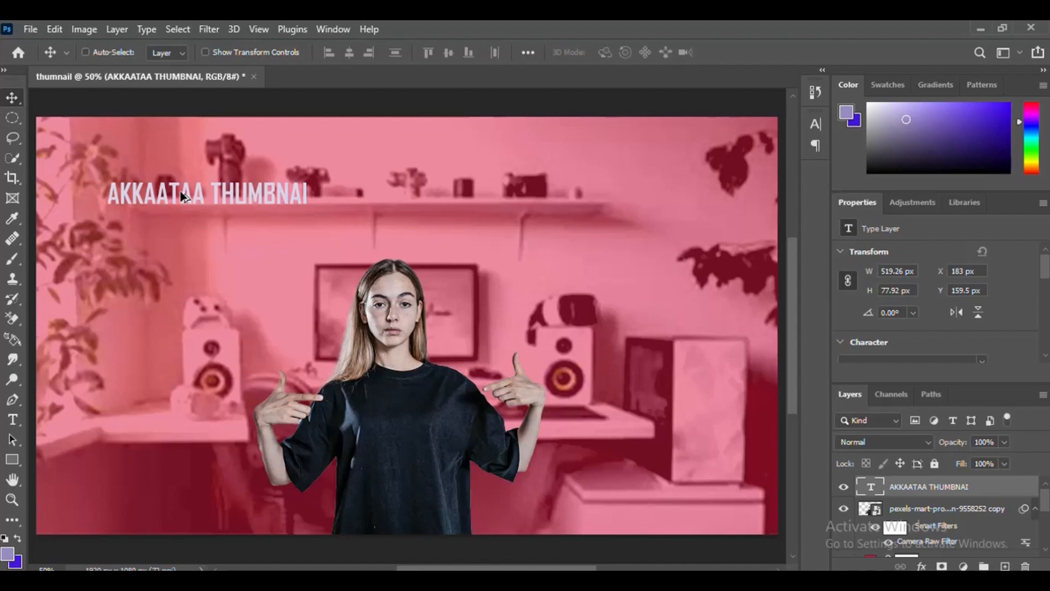
pyautogui.moveTo(181, 195); pyautogui.dragTo(162, 276)
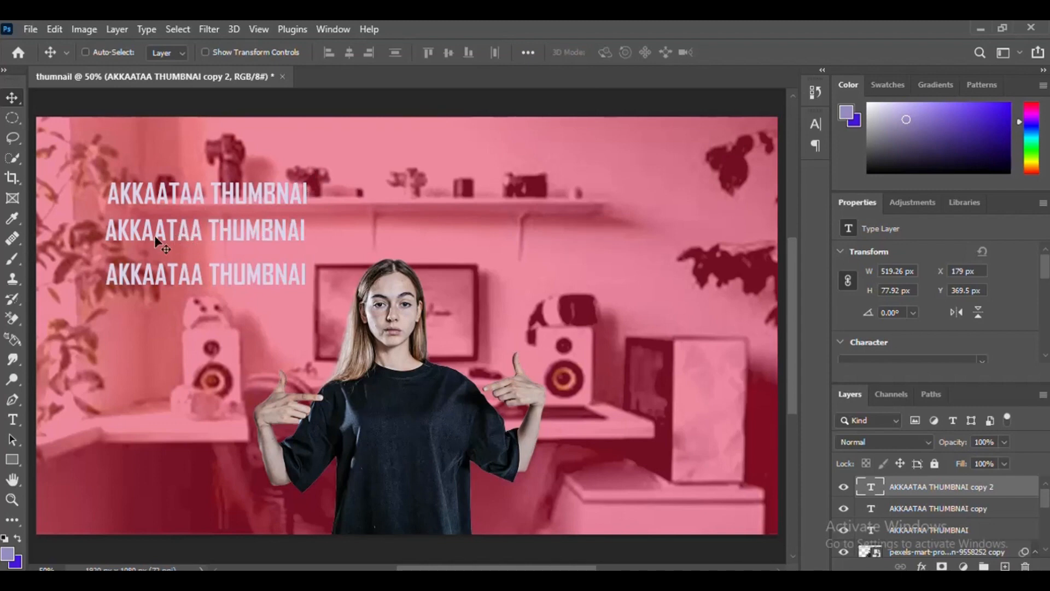
# Correct the first text line to AKKAATAA THUMBNAIL and replace the second line with (SUURAA VIIDIYOO YOUTUBII)
pyautogui.click(13, 419)
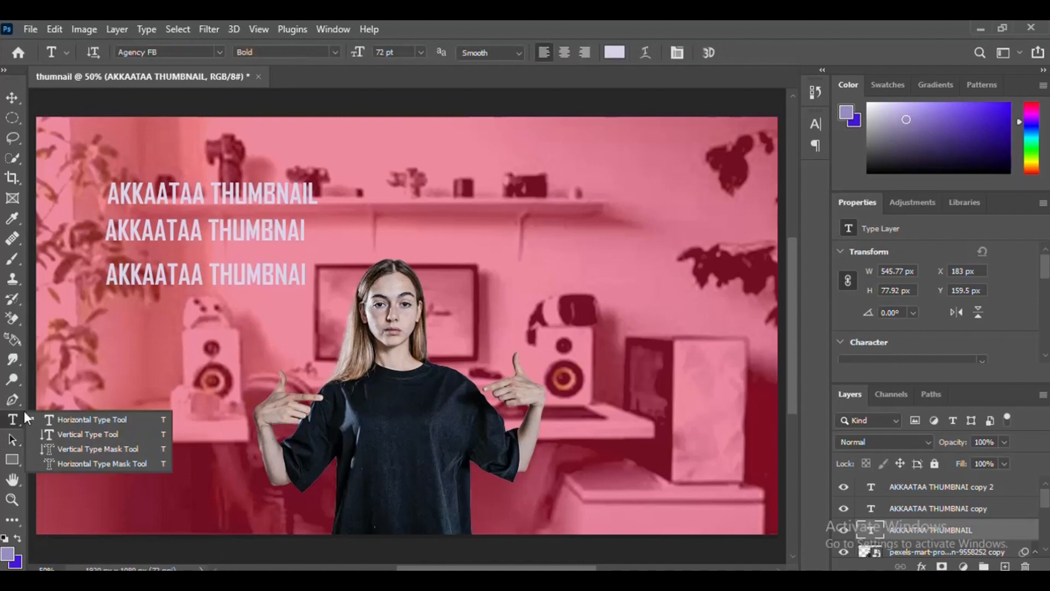
pyautogui.click(302, 230)
pyautogui.hotkey('ctrl', 'a')
pyautogui.write('(SUURAA VIID')
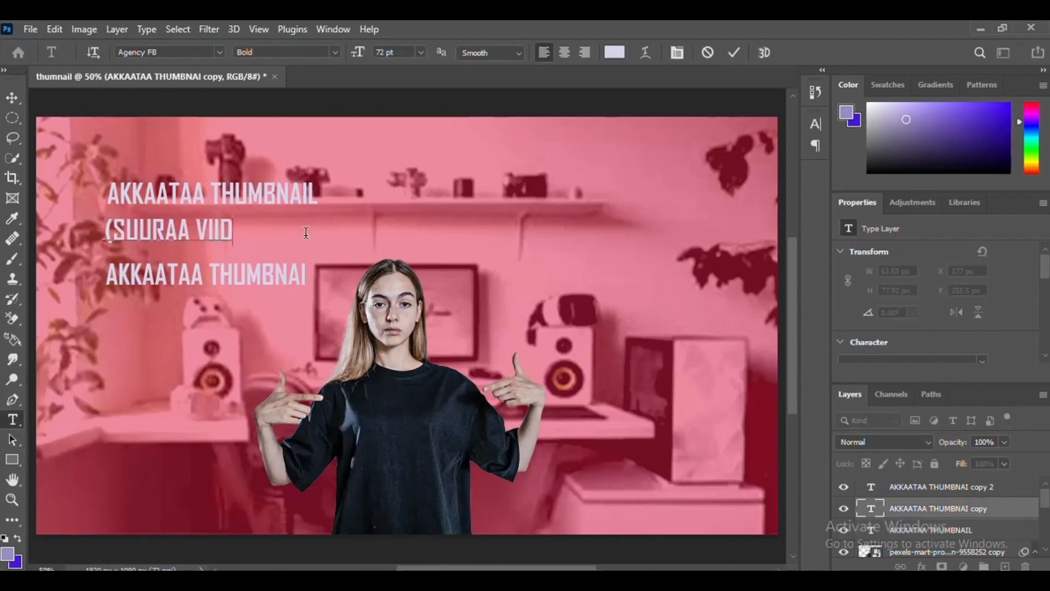
pyautogui.write('IYOO YOUTUBII)')
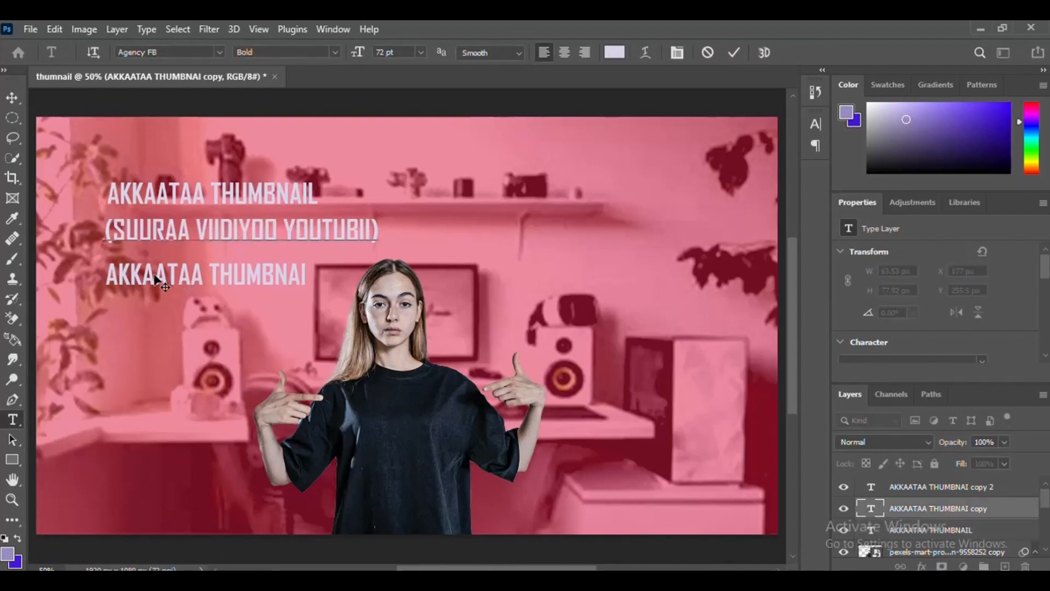
# Commit the second text line and replace the third line's text with ITTI QOPHEESSAN
pyautogui.click(11, 441)
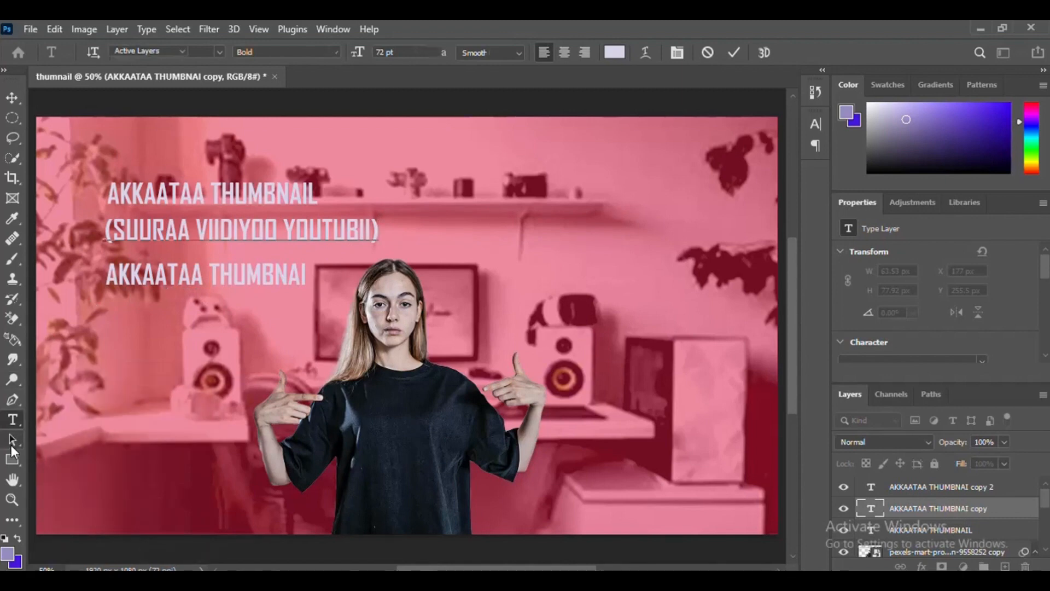
pyautogui.click(12, 419)
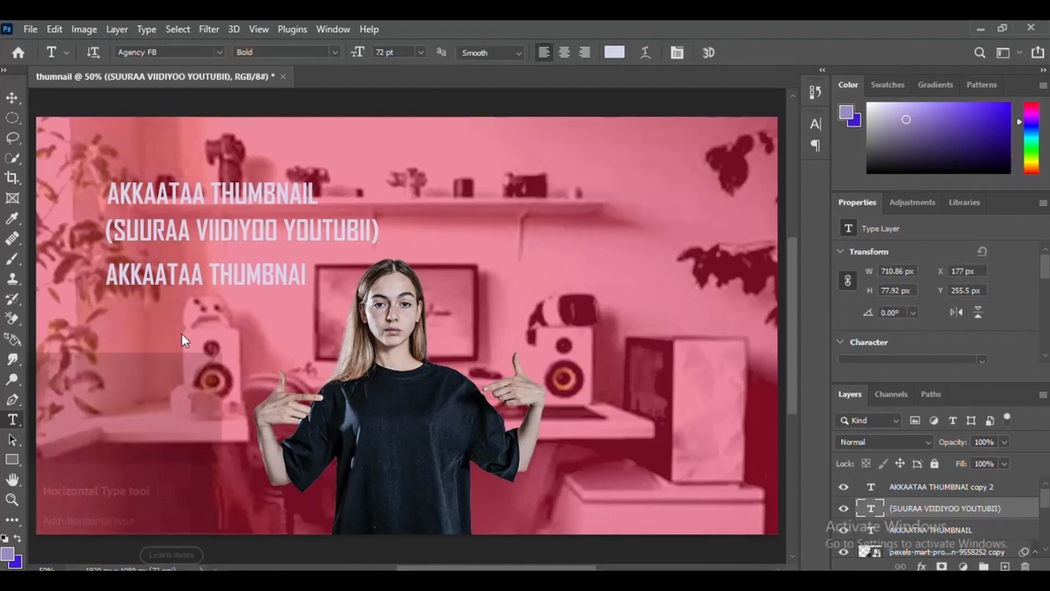
pyautogui.click(304, 276)
pyautogui.hotkey('ctrl', 'a')
pyautogui.write('AKKA')
pyautogui.press('BackSpace')
pyautogui.press('BackSpace')
pyautogui.press('BackSpace')
pyautogui.press('BackSpace')
pyautogui.write('ITTI QOPHEESSAN')
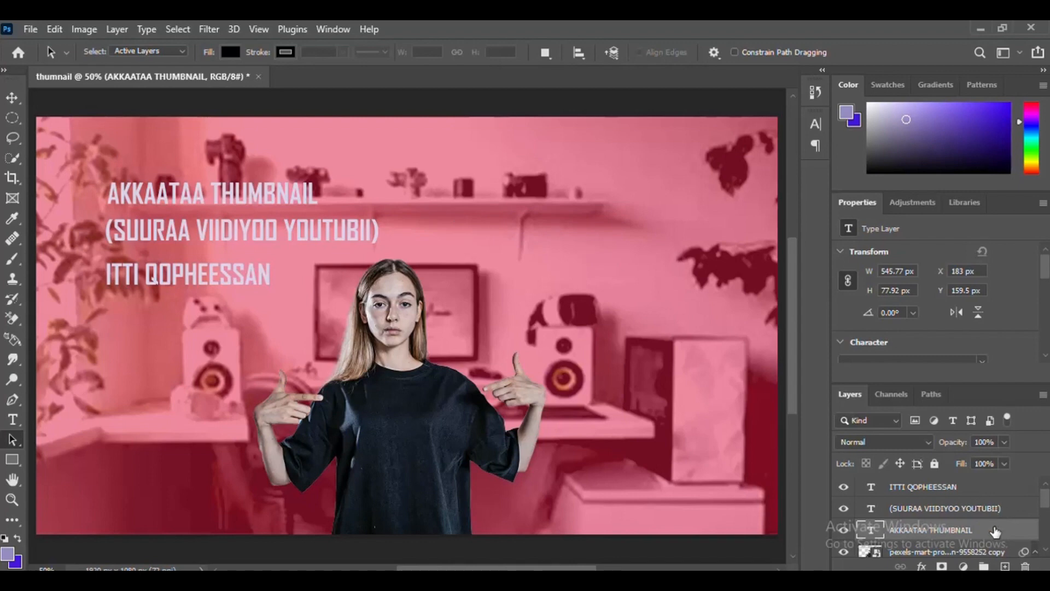
# Add a Color Overlay in the very pale aqua dfefef to the AKKAATAA THUMBNAIL text layer
pyautogui.doubleClick(996, 533)
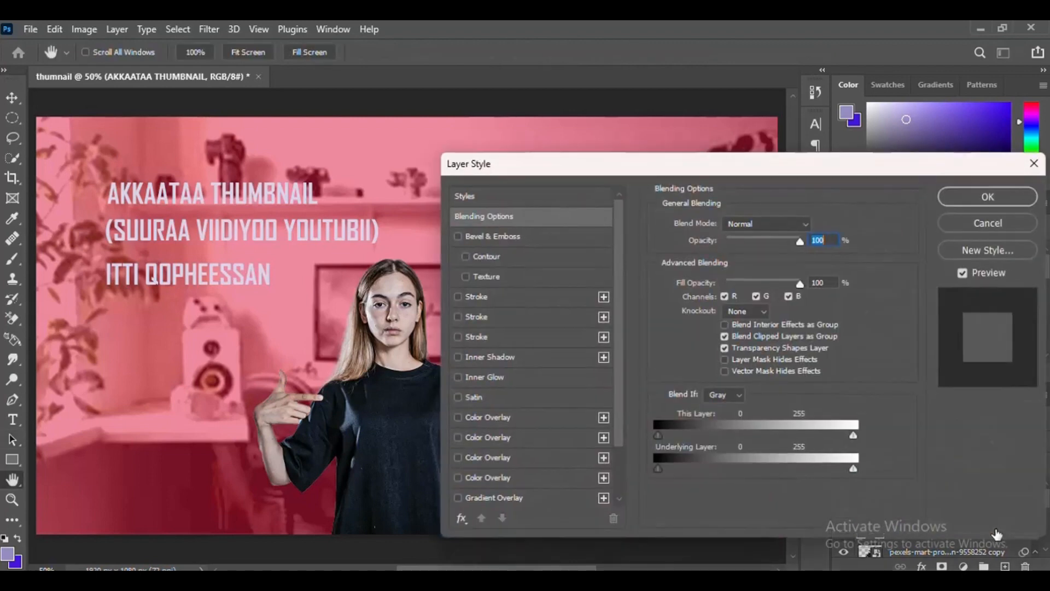
pyautogui.click(462, 518)
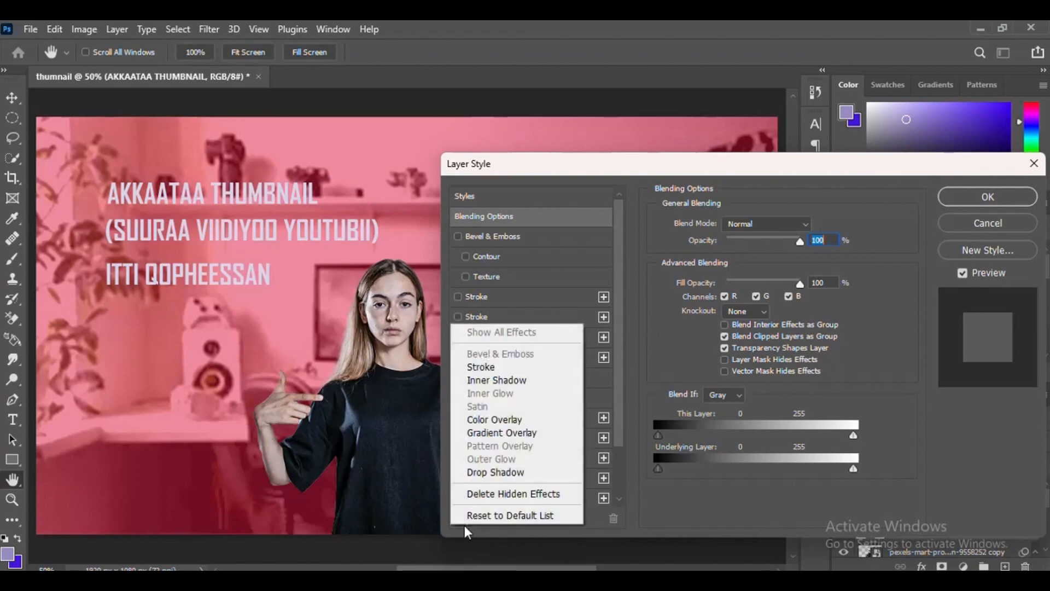
pyautogui.click(516, 420)
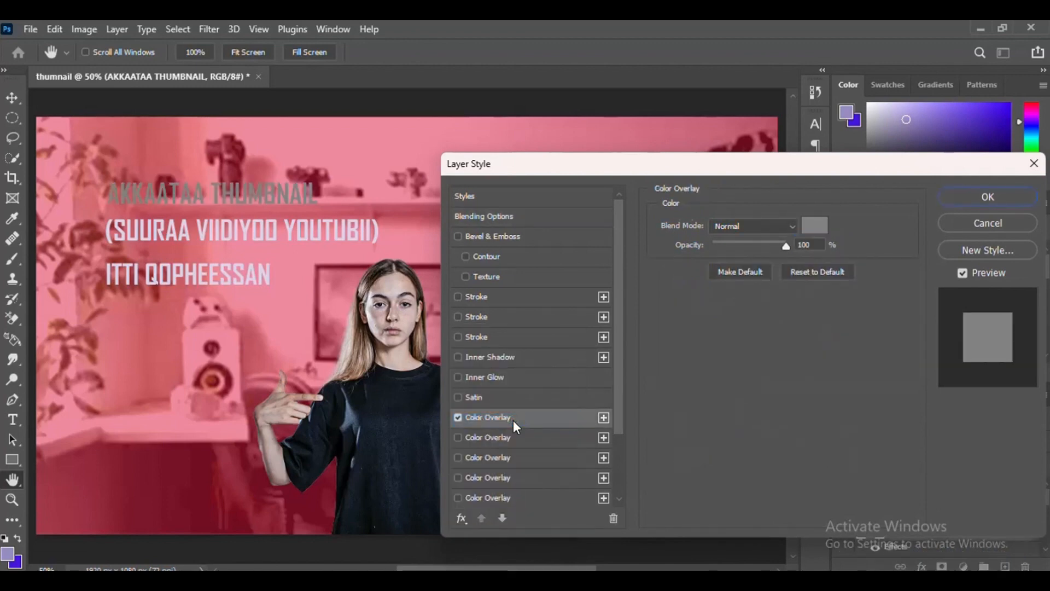
pyautogui.click(814, 225)
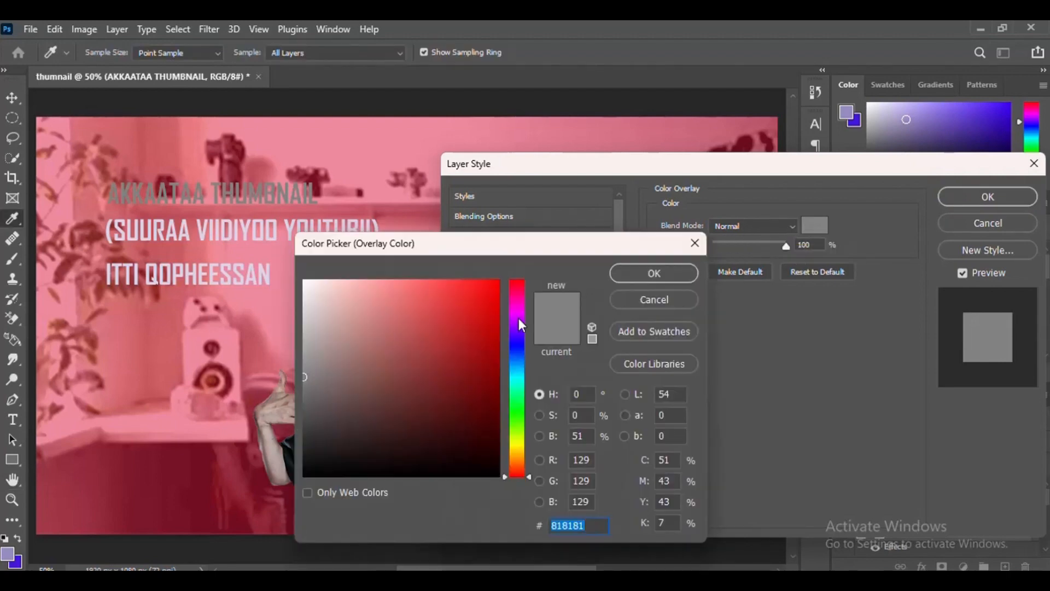
pyautogui.click(512, 377)
pyautogui.click(520, 378)
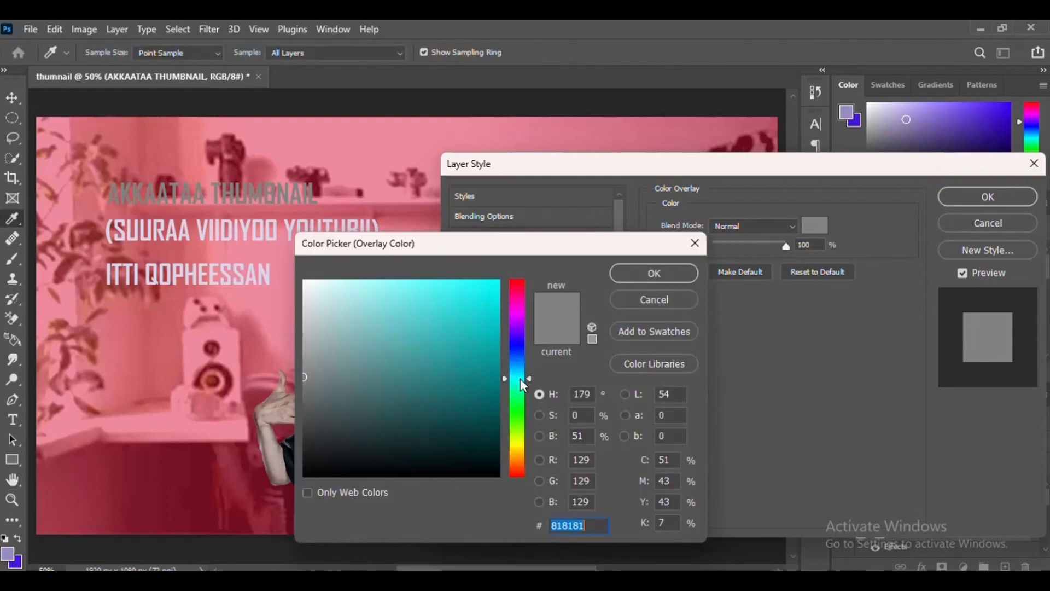
pyautogui.click(316, 292)
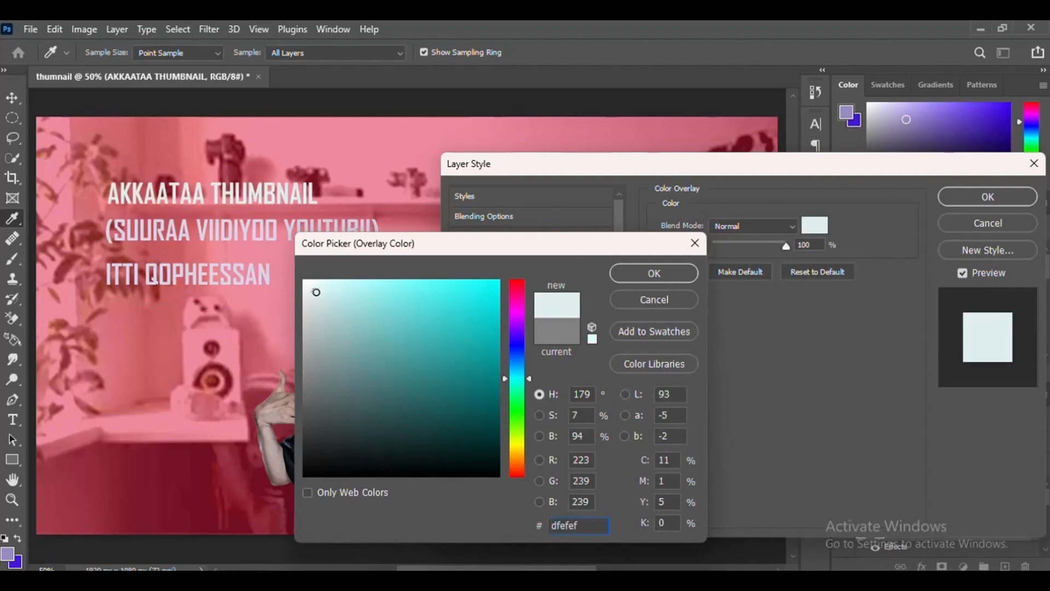
pyautogui.click(664, 271)
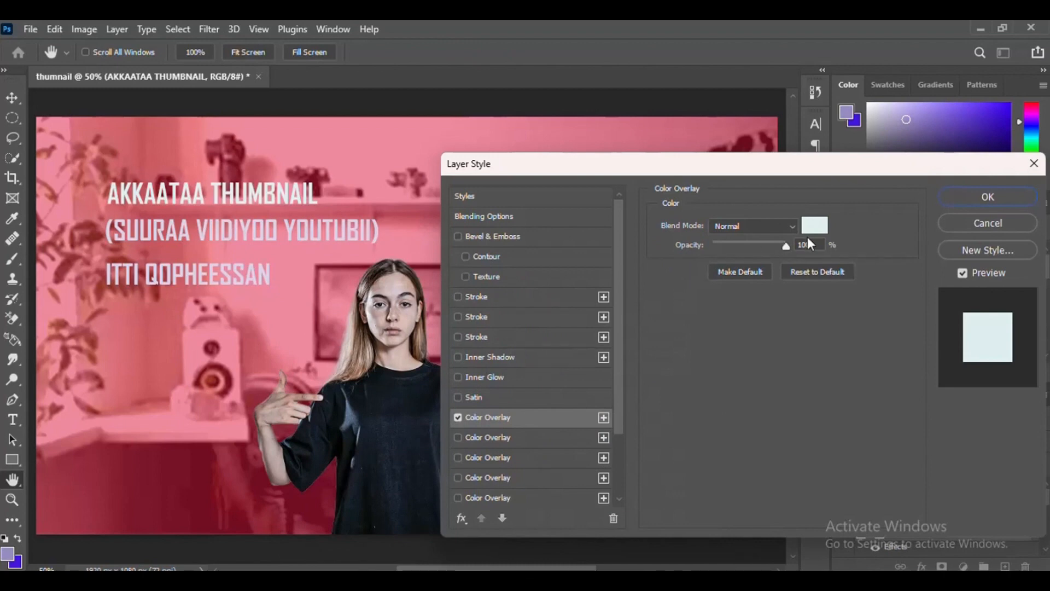
# Add an Inner Bevel to AKKAATAA THUMBNAIL with 84% depth, 5 px soften, a bright green highlight and the pale aqua shadow color b4e5e4
pyautogui.click(457, 236)
pyautogui.click(557, 237)
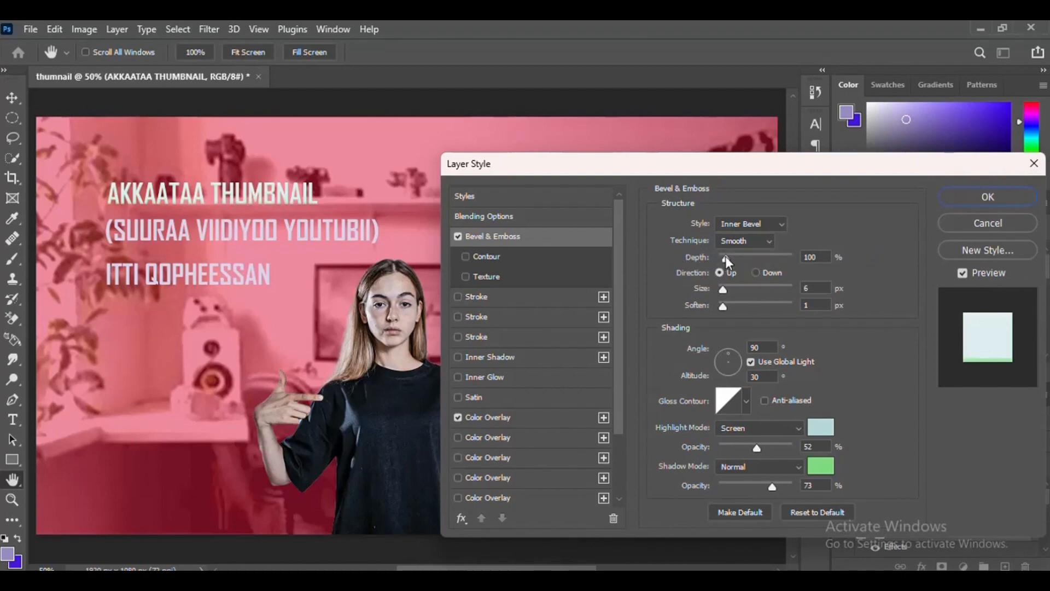
pyautogui.moveTo(725, 256)
pyautogui.mouseDown()
pyautogui.moveTo(743, 251)
pyautogui.moveTo(729, 251)
pyautogui.mouseUp()
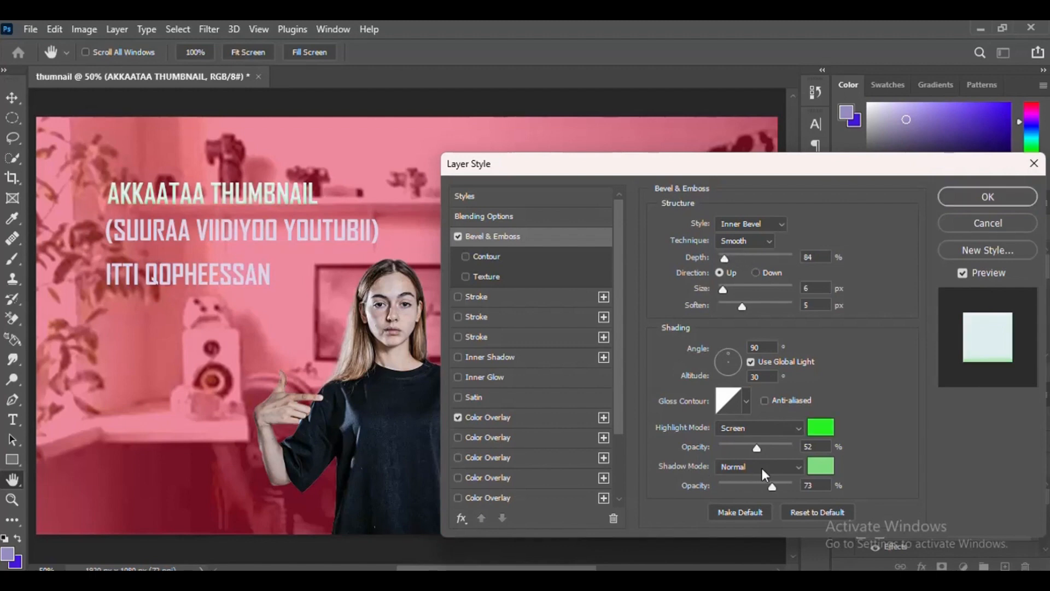
pyautogui.click(821, 467)
pyautogui.click(520, 379)
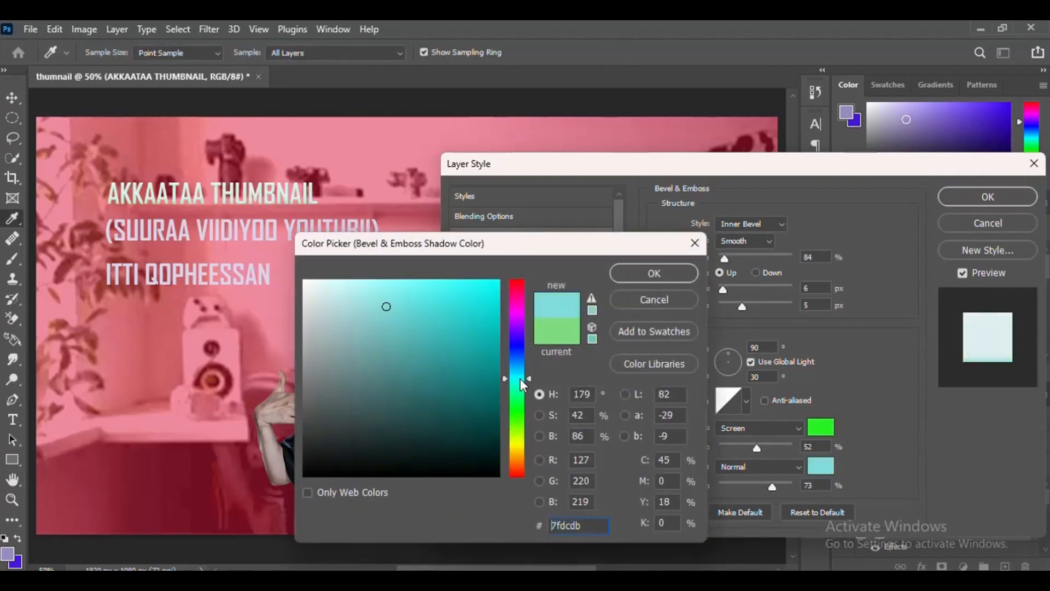
pyautogui.click(345, 300)
pyautogui.click(647, 276)
# Add a pale aqua Drop Shadow to AKKAATAA THUMBNAIL with 89% opacity, 0 px distance, 3% spread and 5 px size, and apply the layer style
pyautogui.click(460, 316)
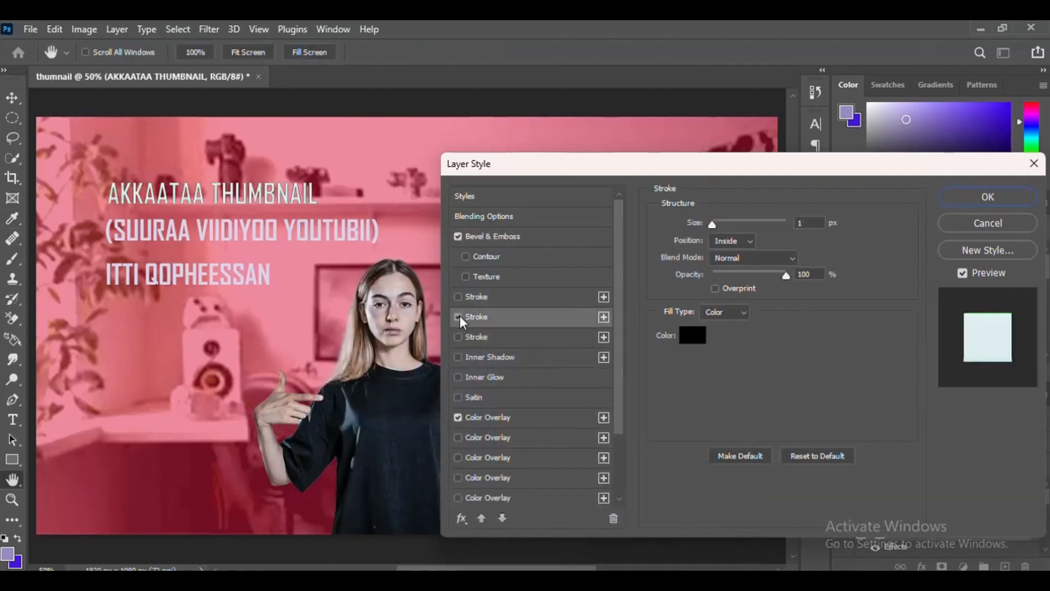
pyautogui.click(459, 316)
pyautogui.scroll(-3, 452, 501)
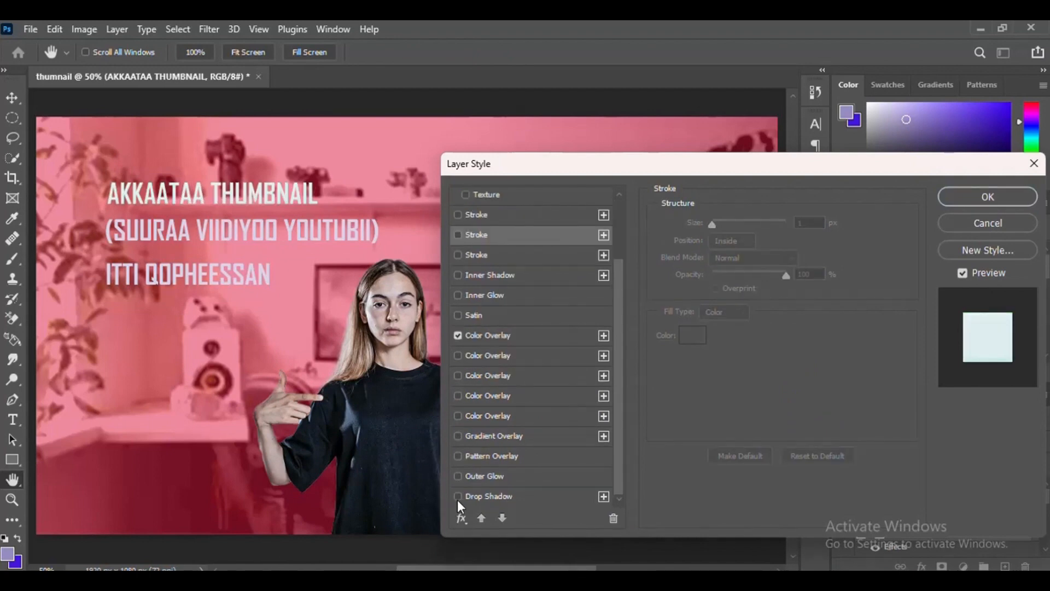
pyautogui.click(543, 501)
pyautogui.click(815, 225)
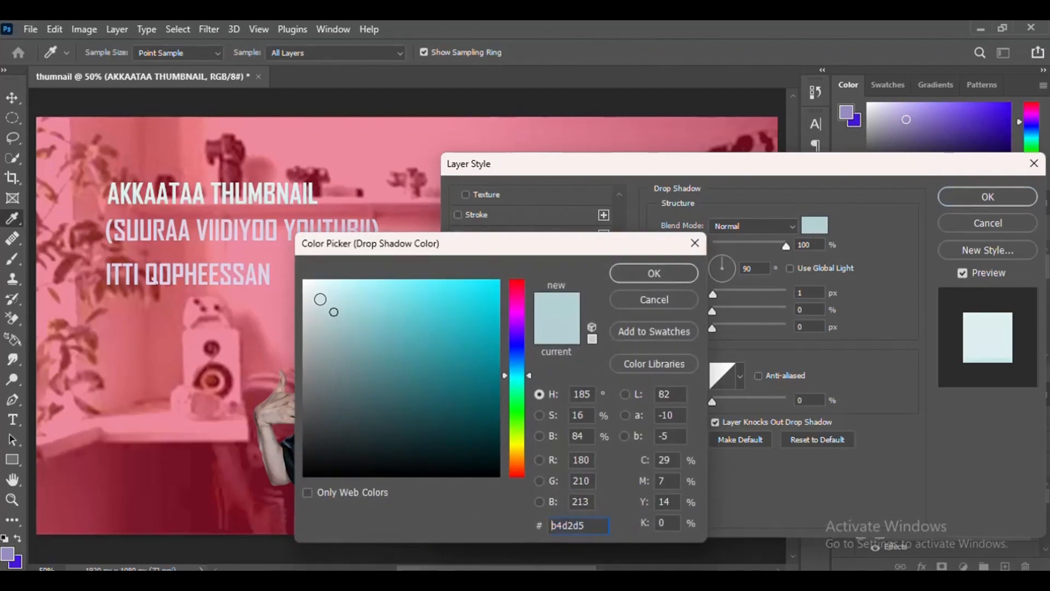
pyautogui.click(654, 274)
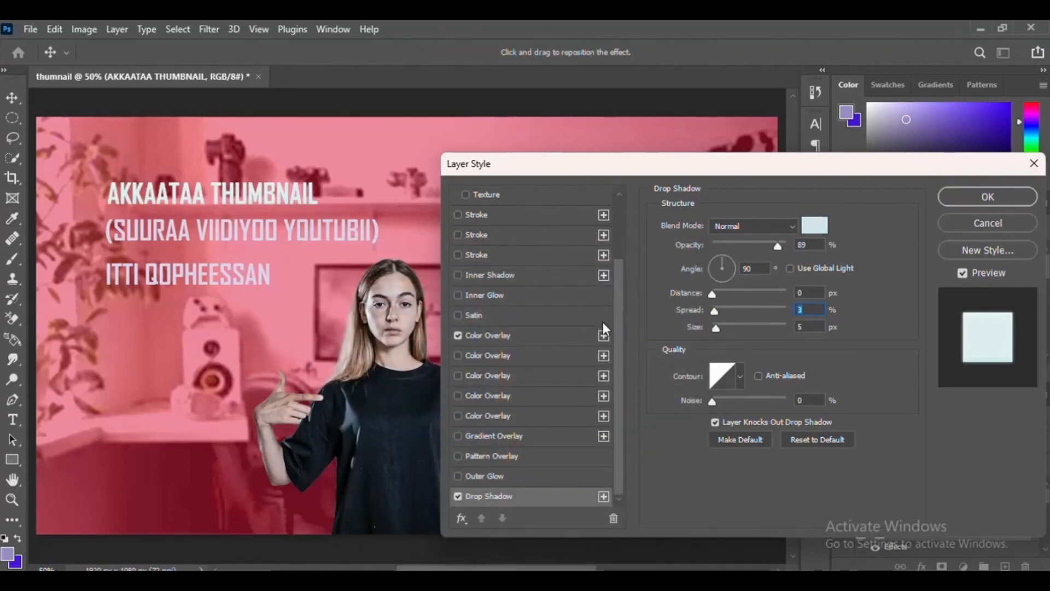
pyautogui.click(1007, 199)
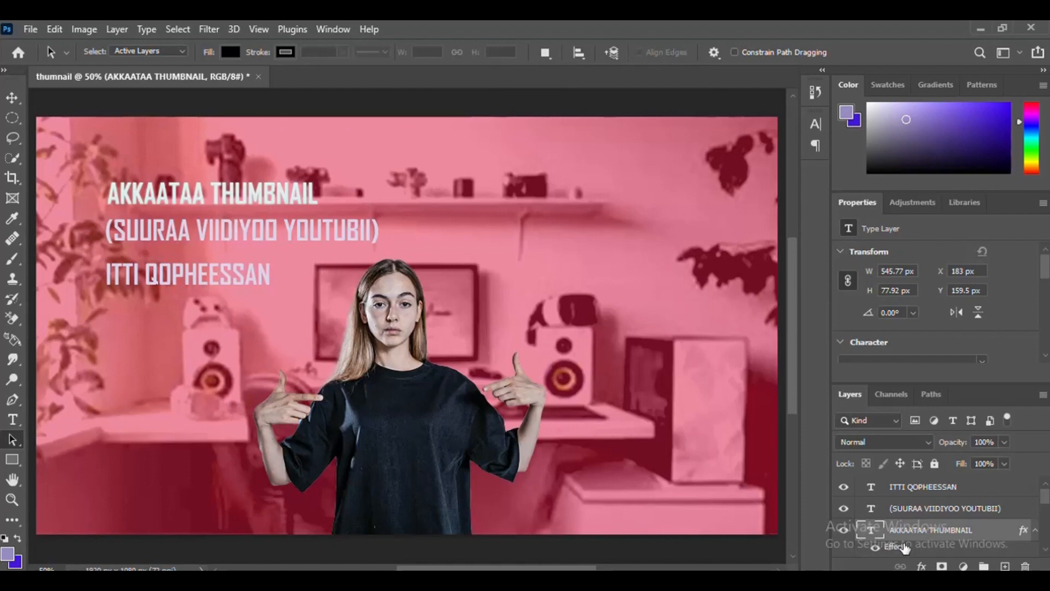
# Copy the layer style of AKKAATAA THUMBNAIL and paste it onto the ITTI QOPHEESSAN layer
pyautogui.rightClick(905, 547)
pyautogui.click(979, 445)
pyautogui.click(916, 489)
pyautogui.rightClick(916, 489)
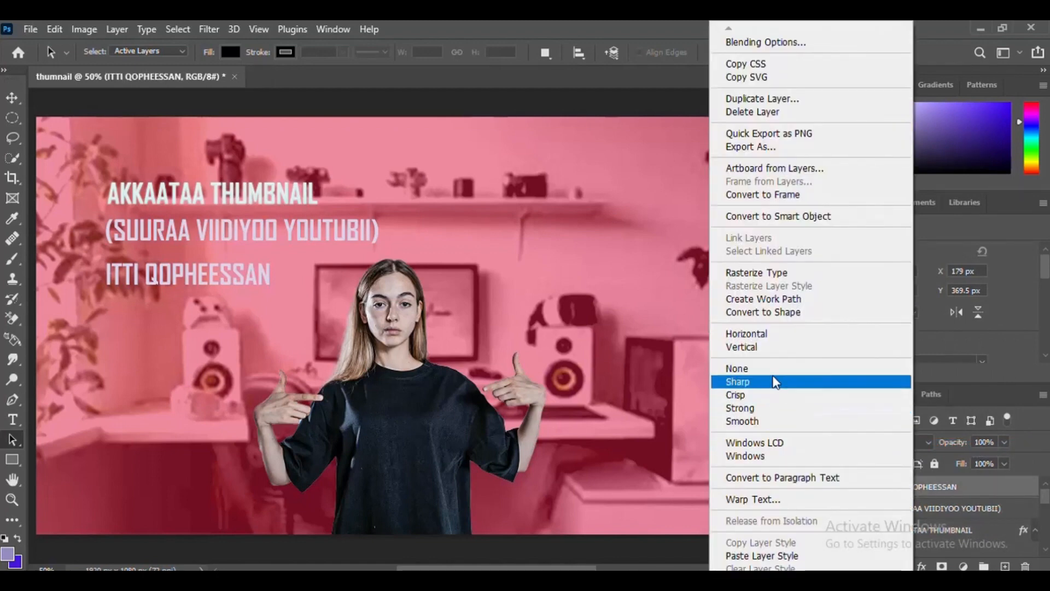
pyautogui.click(818, 563)
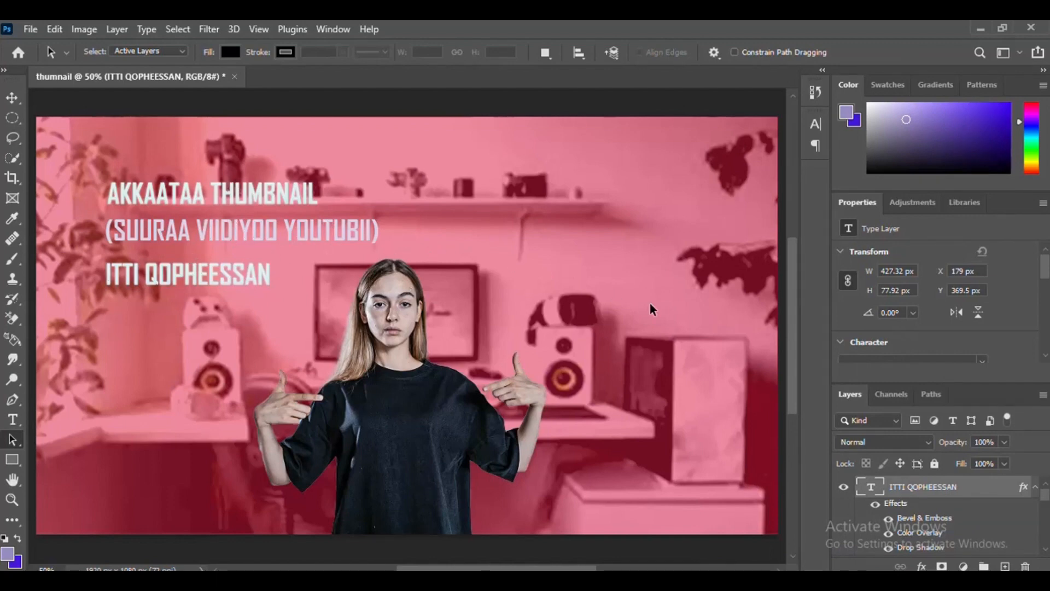
# Add a Color Overlay in lime green 8be318 at 97% opacity to the (SUURAA VIIDIYOO YOUTUBII) text layer
pyautogui.scroll(-3, 957, 509)
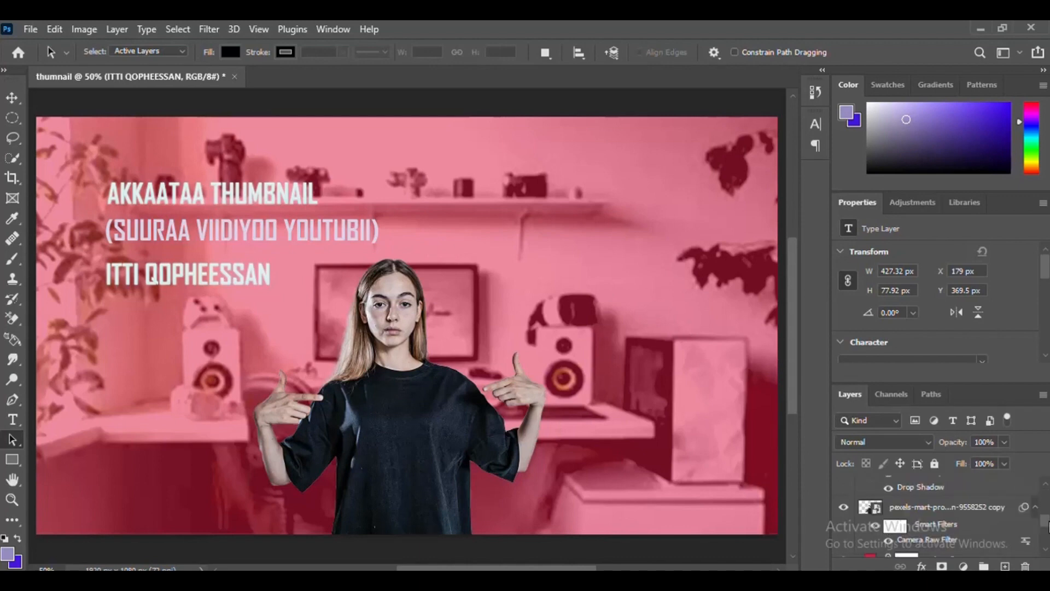
pyautogui.click(968, 540)
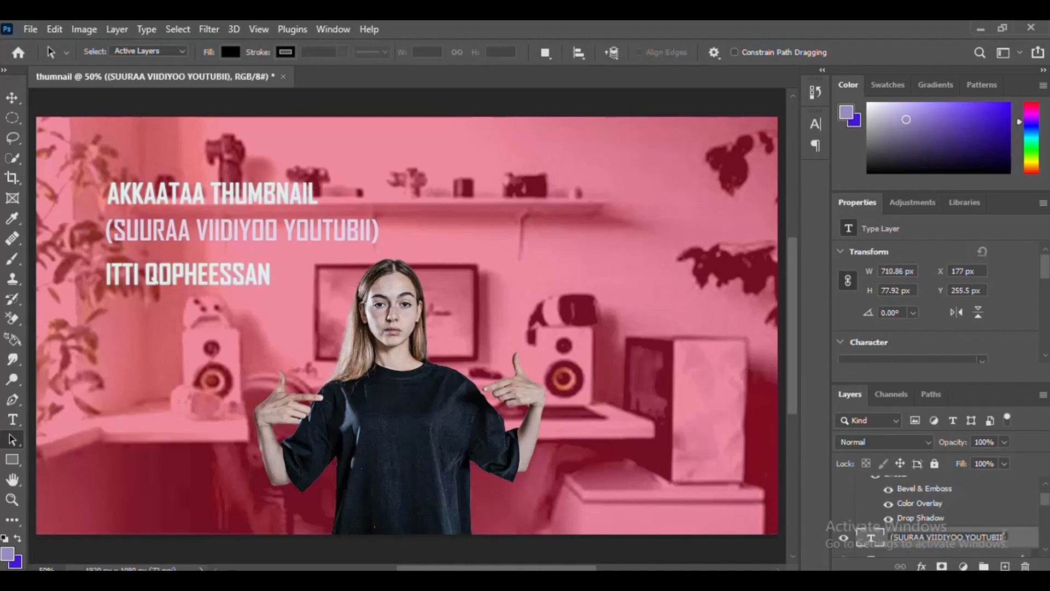
pyautogui.doubleClick(1018, 547)
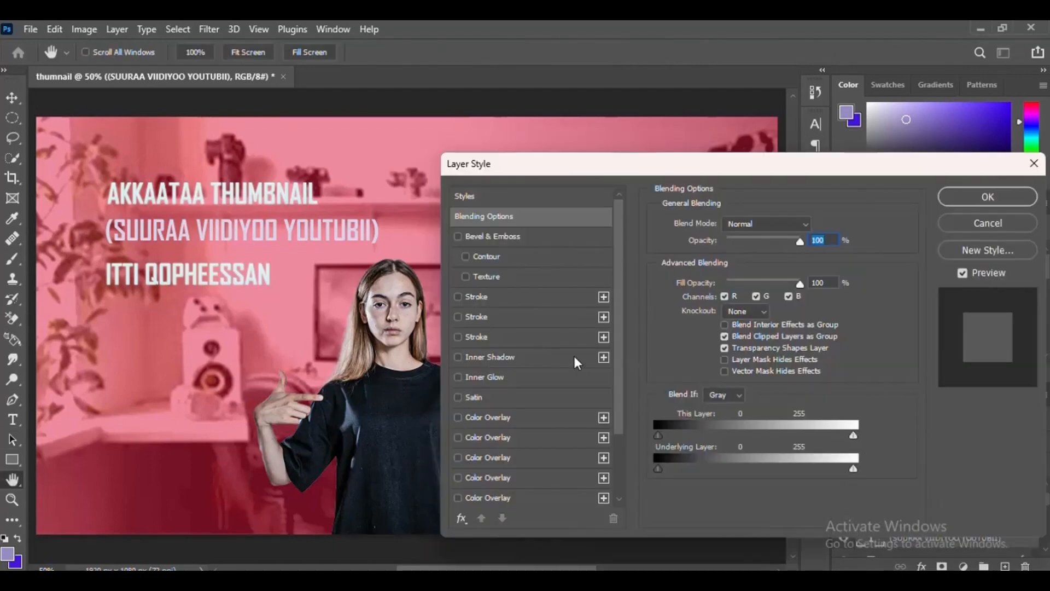
pyautogui.click(465, 517)
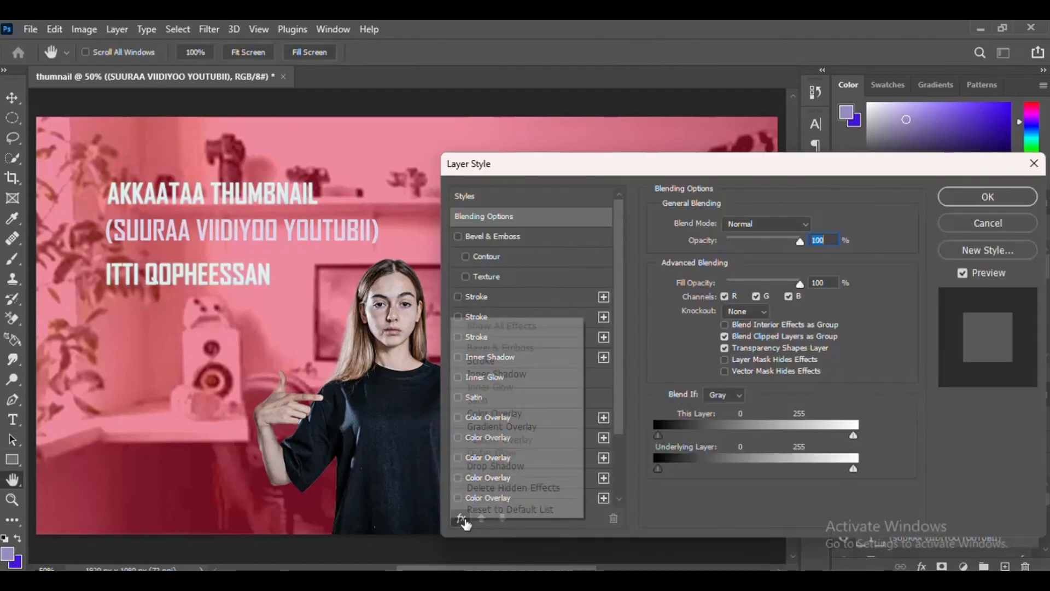
pyautogui.click(516, 414)
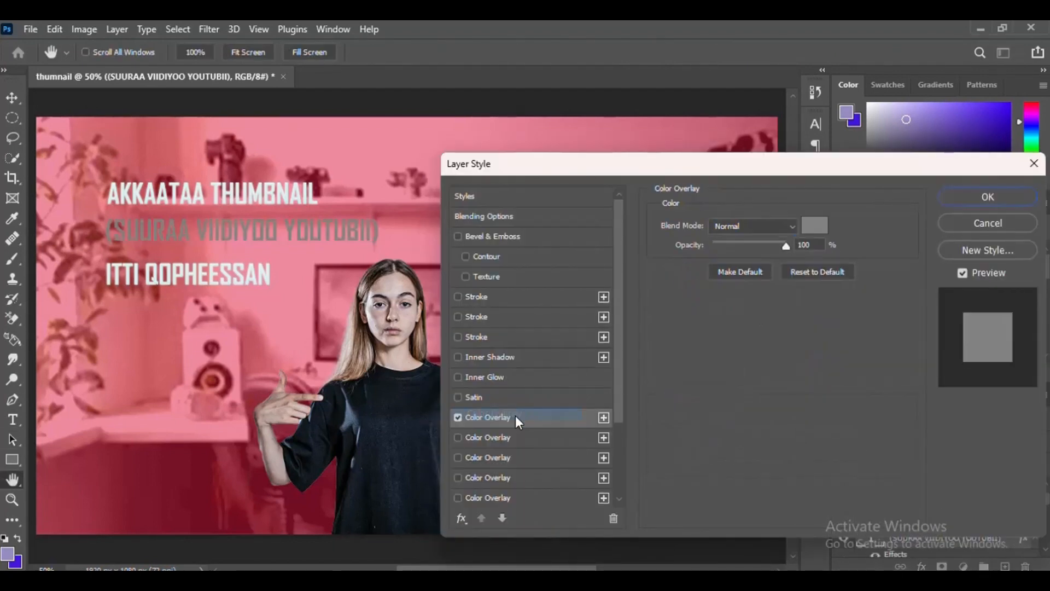
pyautogui.click(814, 225)
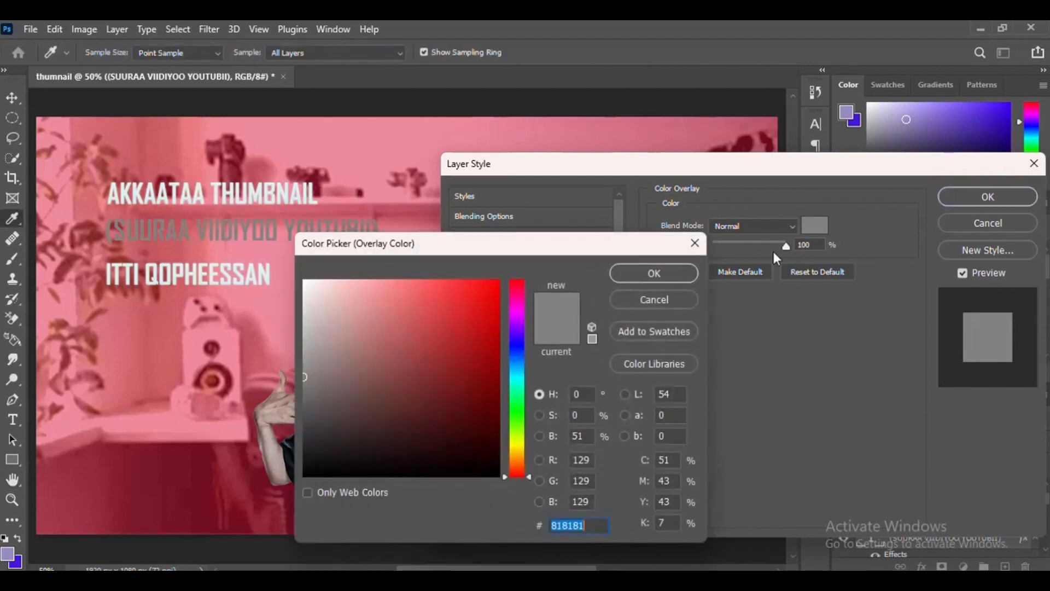
pyautogui.click(517, 429)
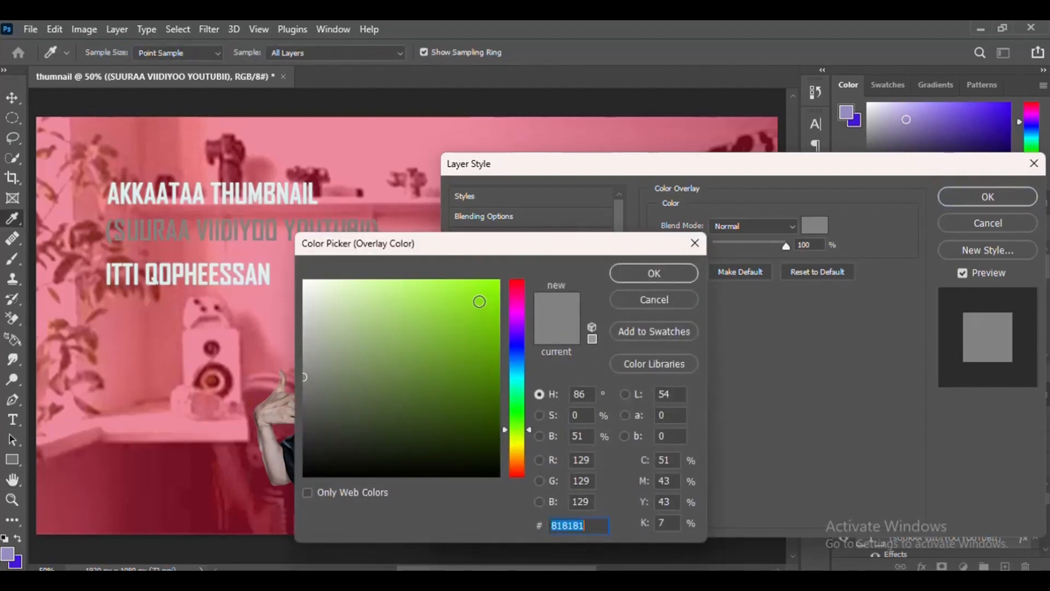
pyautogui.click(479, 301)
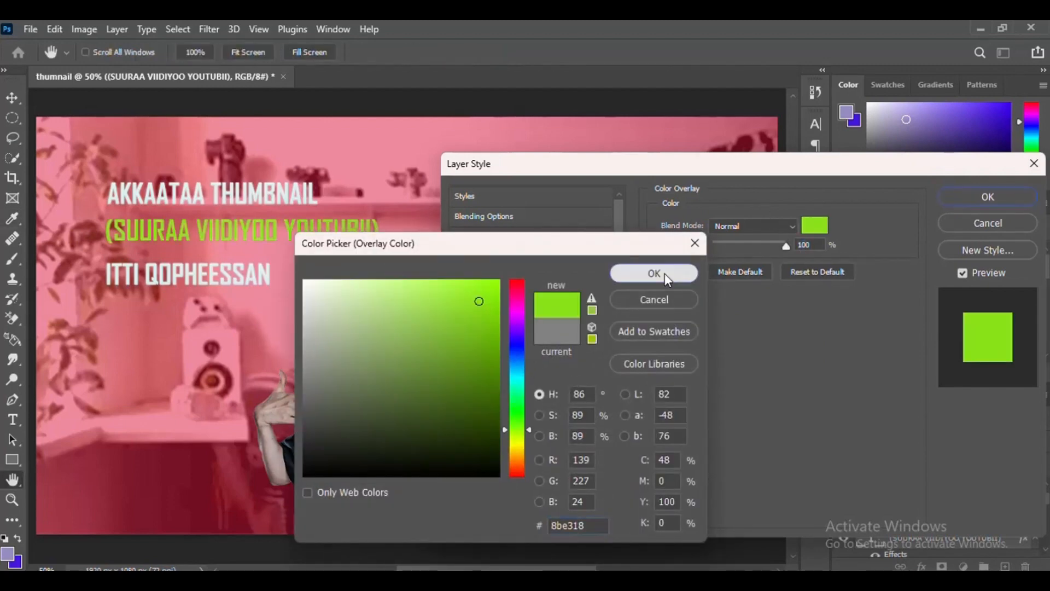
pyautogui.click(664, 274)
pyautogui.click(766, 241)
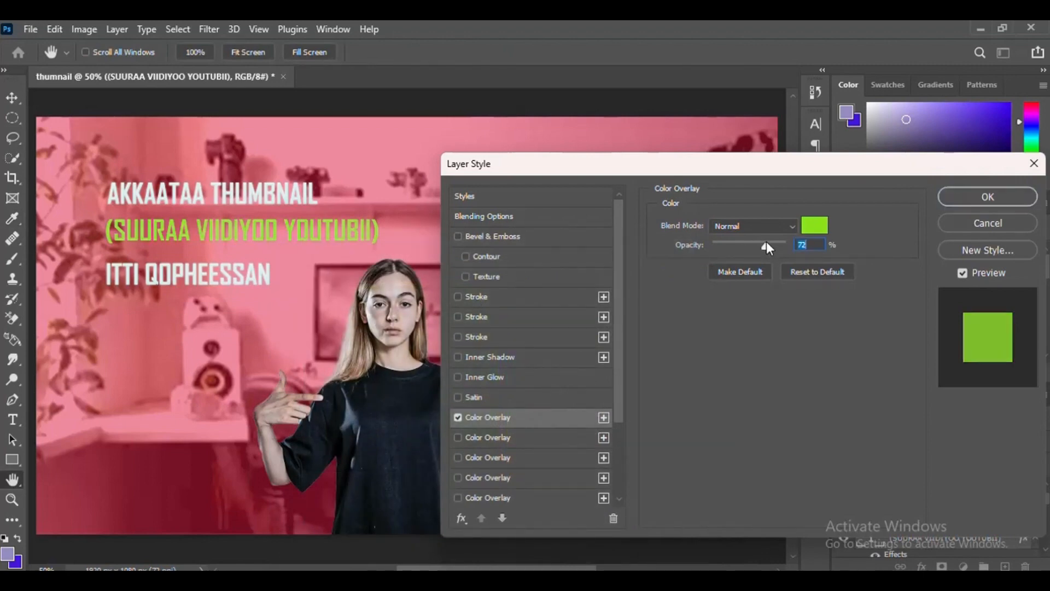
pyautogui.moveTo(764, 245); pyautogui.dragTo(784, 245)
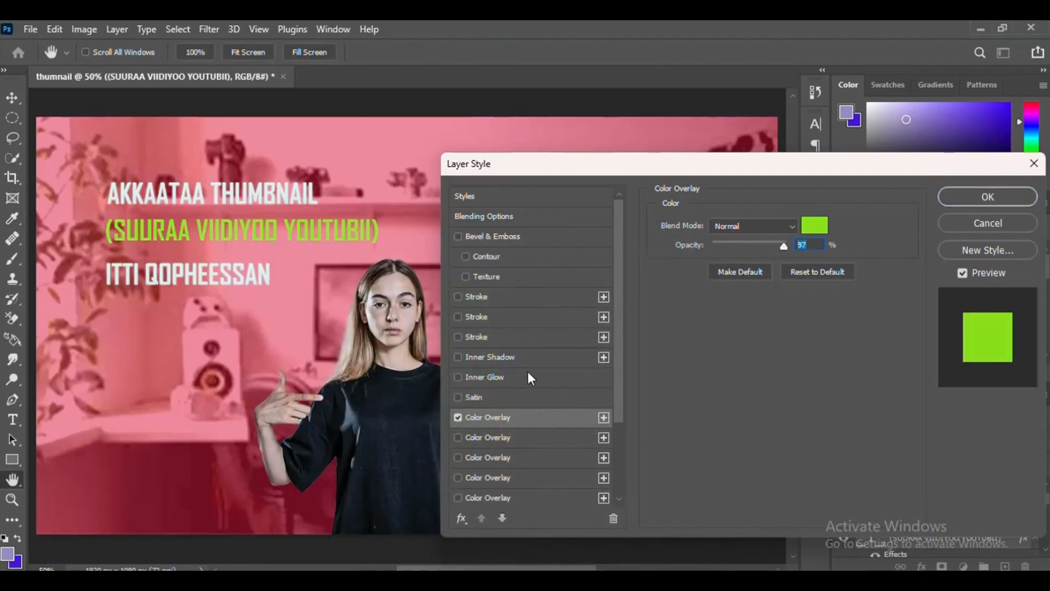
# Add an Inner Bevel to (SUURAA VIIDIYOO YOUTUBII) with 84% depth, 3 px soften, blue highlight 254ad2 and pale shadow color d1e6e9 at 90% opacity
pyautogui.click(458, 236)
pyautogui.click(567, 239)
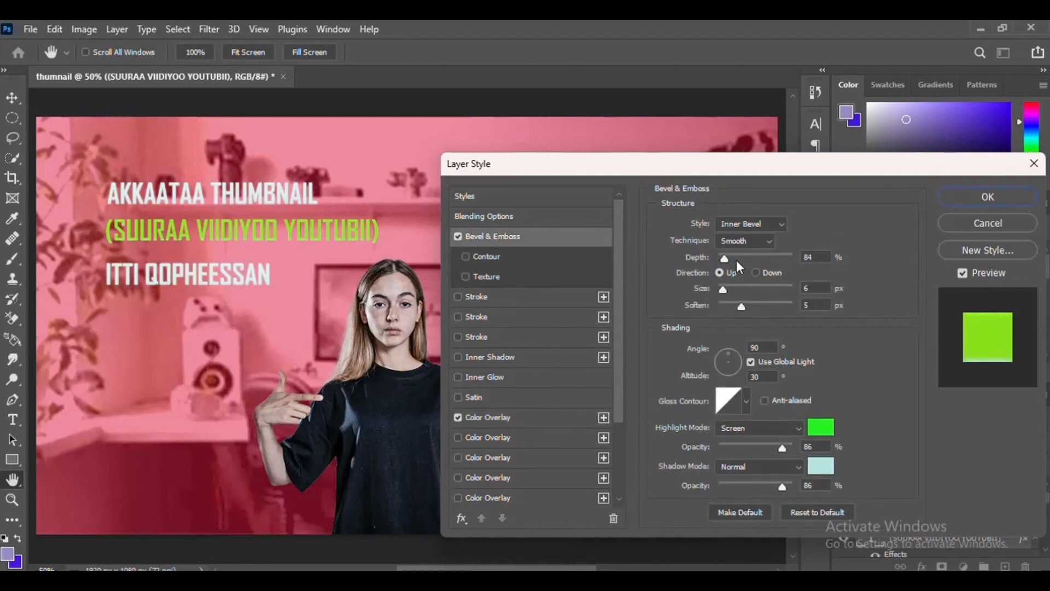
pyautogui.click(732, 305)
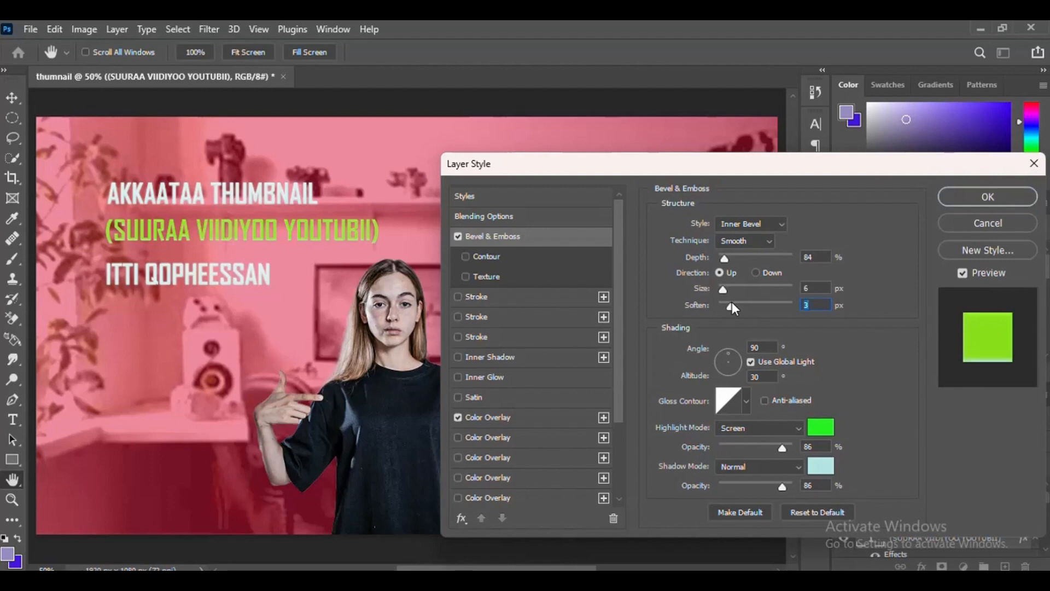
pyautogui.click(821, 427)
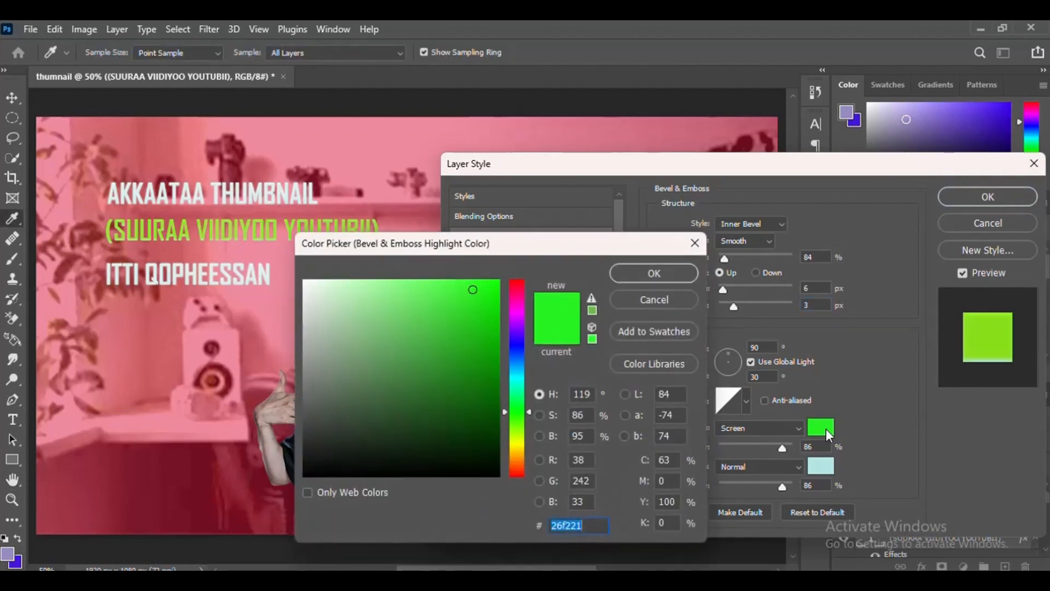
pyautogui.click(517, 352)
pyautogui.click(465, 314)
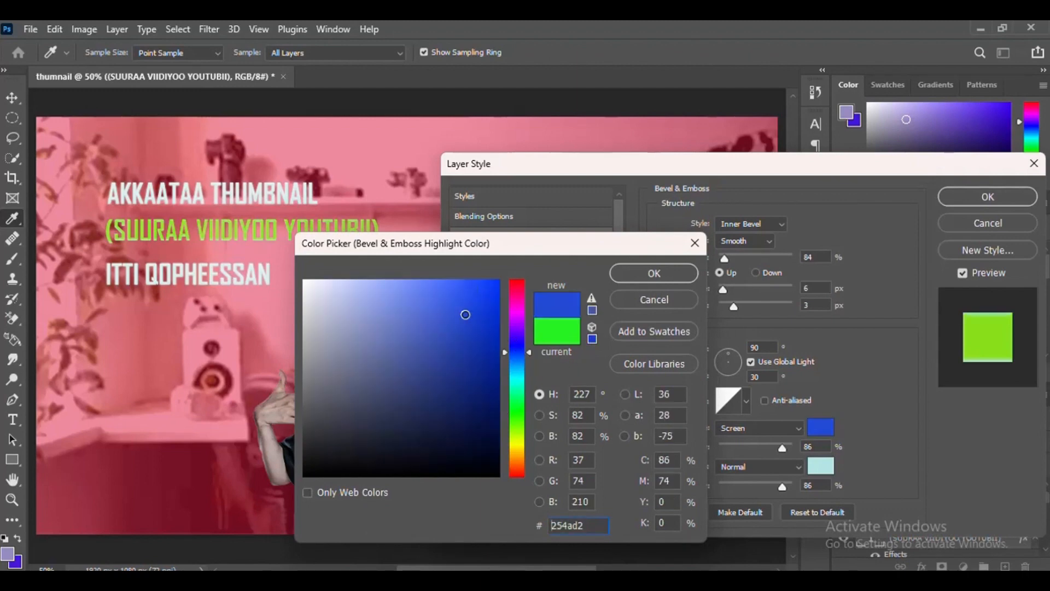
pyautogui.click(654, 273)
pyautogui.click(821, 466)
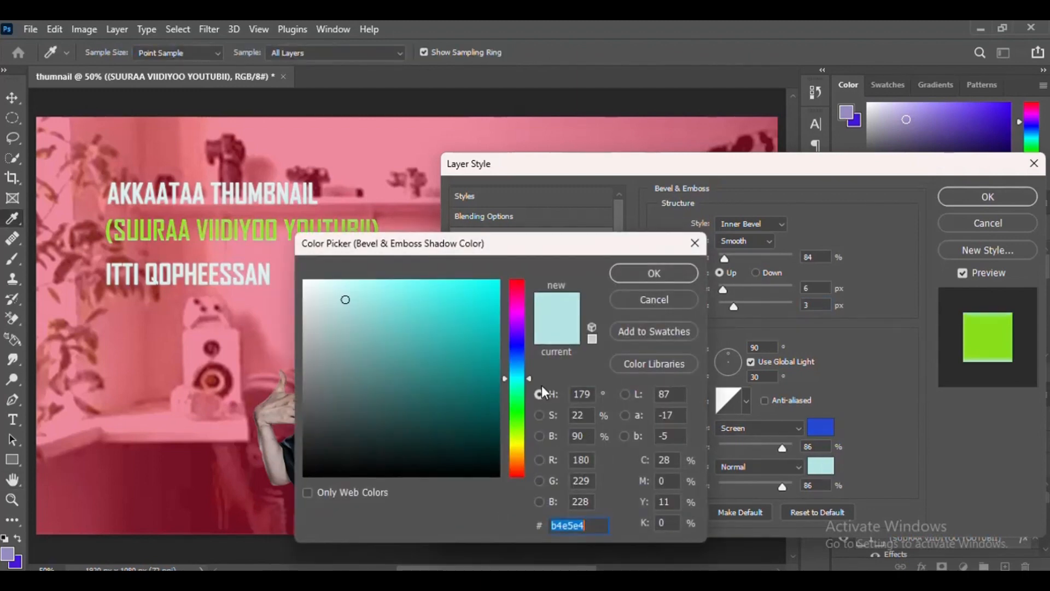
pyautogui.click(517, 375)
pyautogui.click(322, 297)
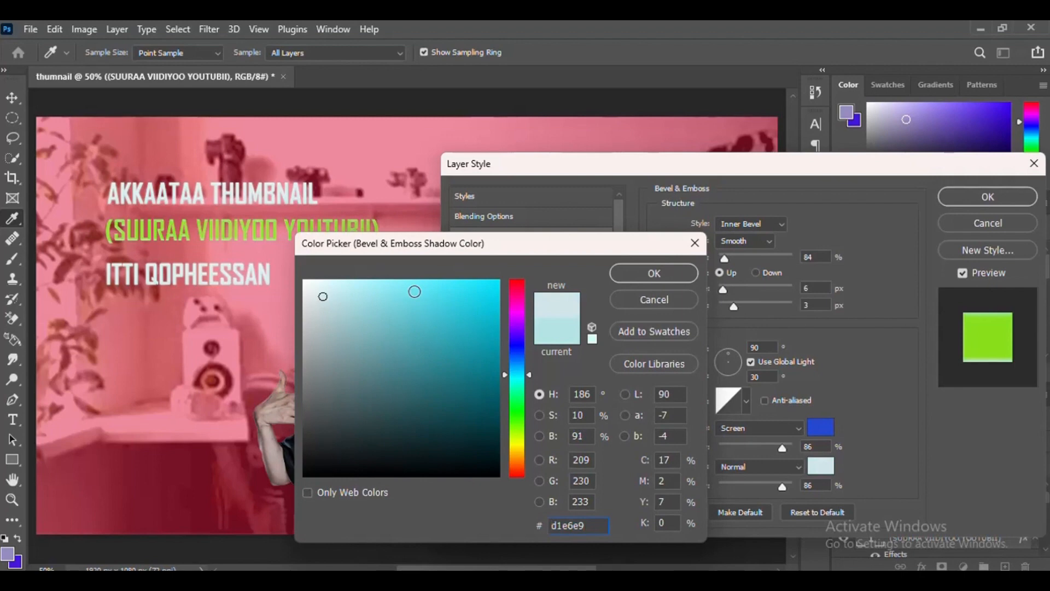
pyautogui.click(654, 273)
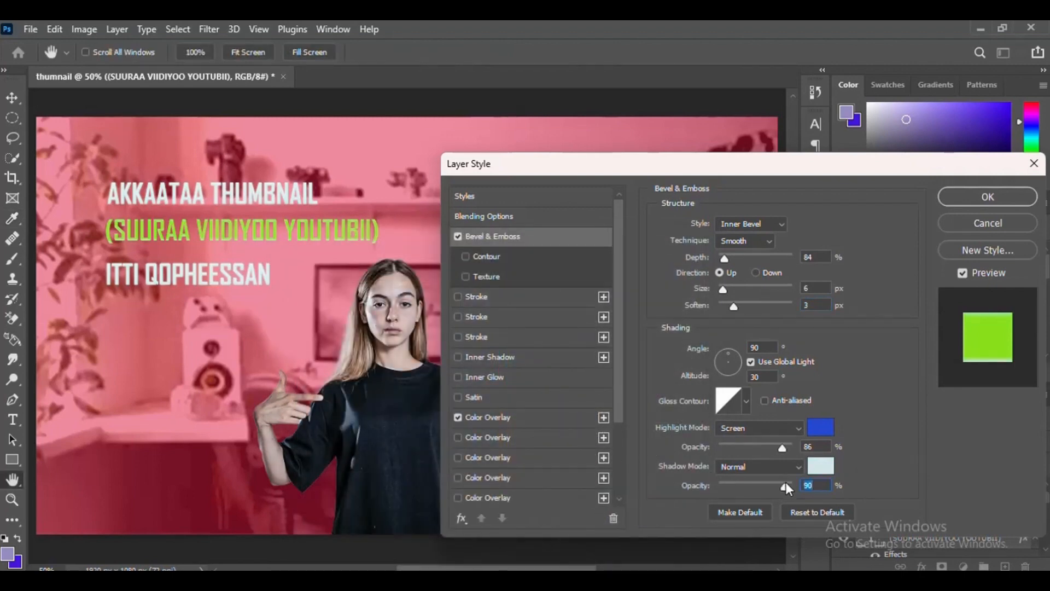
# Add a blue 2222d0 Drop Shadow with 89% opacity, 4 px distance, 10% spread and 2 px size, and apply the layer style
pyautogui.moveTo(615, 316); pyautogui.dragTo(614, 392)
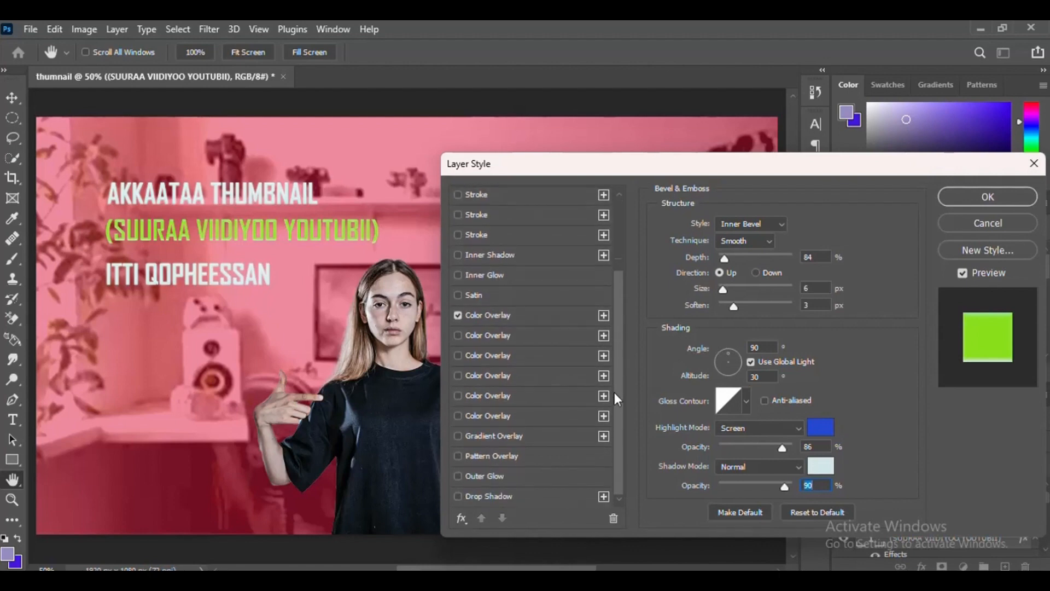
pyautogui.click(458, 496)
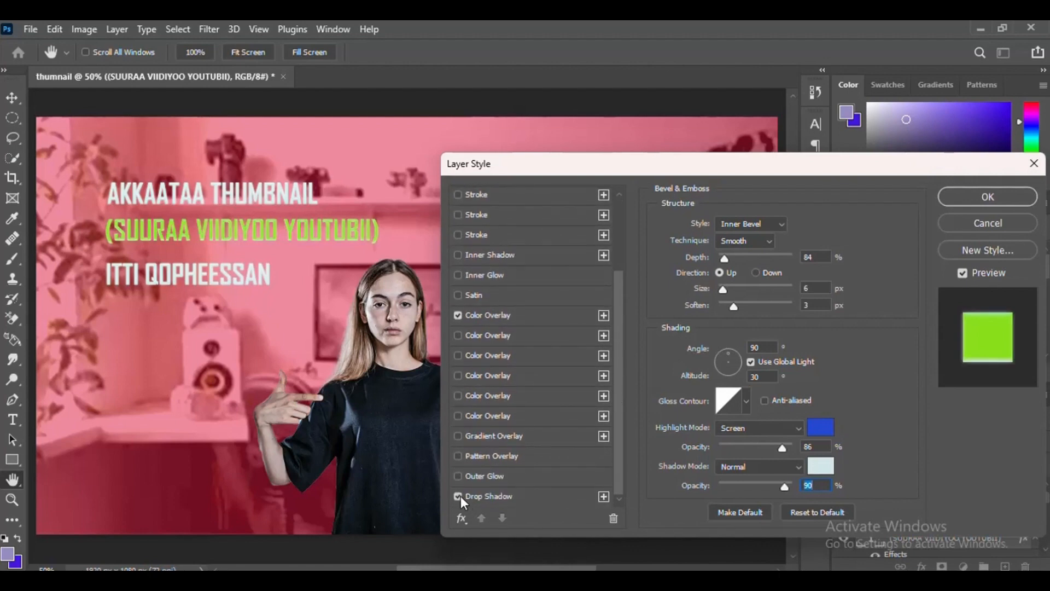
pyautogui.click(540, 495)
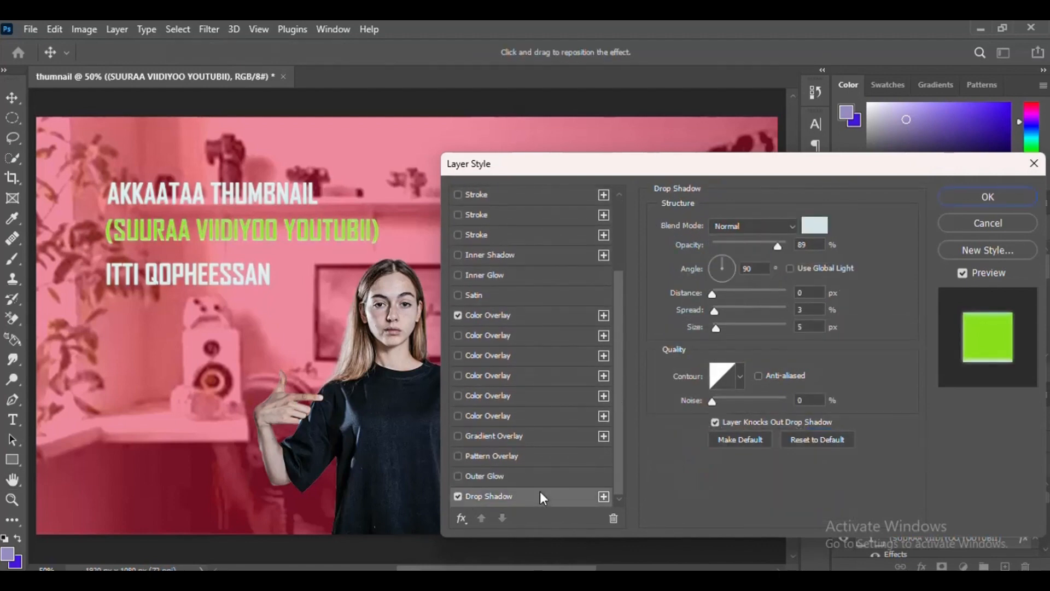
pyautogui.click(815, 225)
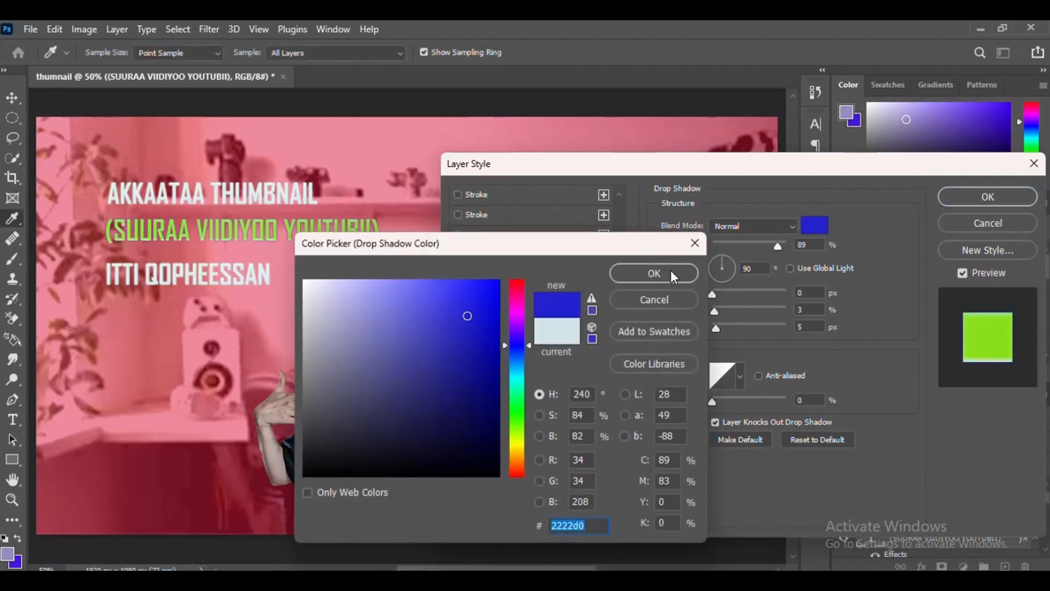
pyautogui.click(671, 271)
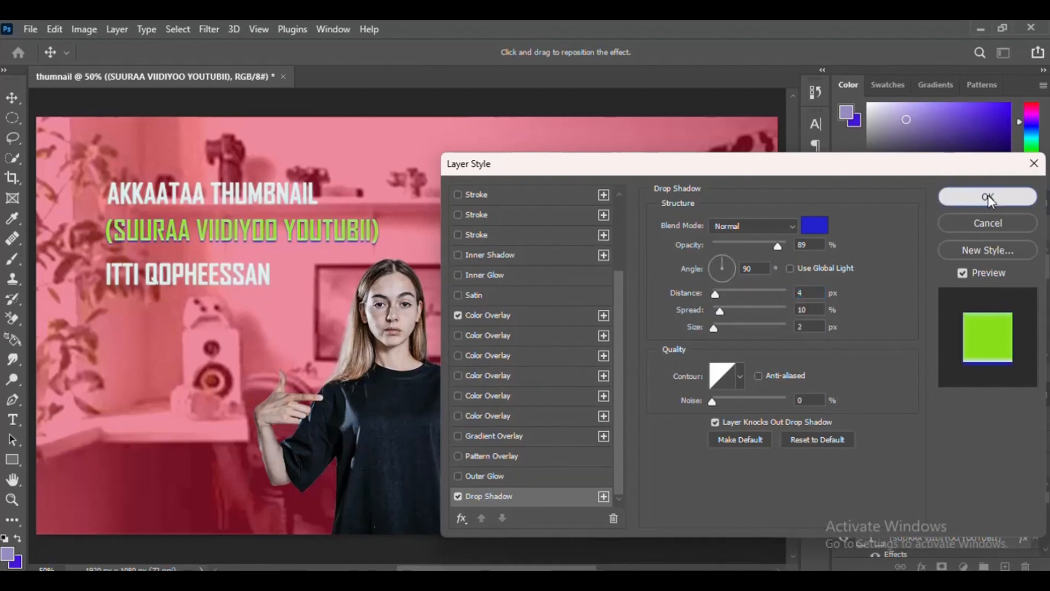
pyautogui.click(987, 195)
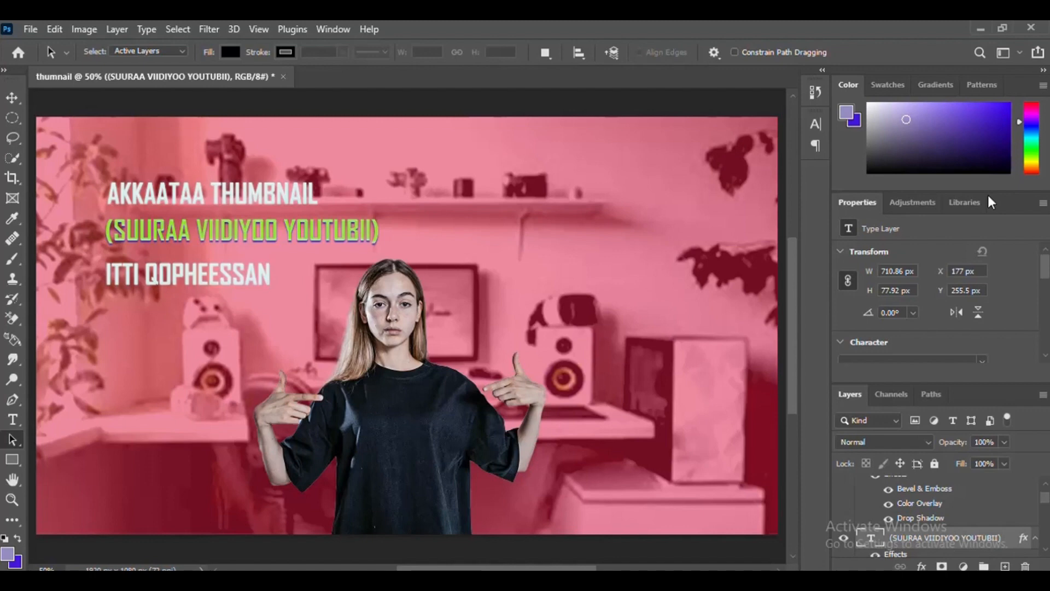
# Nudge the AKKAATAA THUMBNAIL text slightly up and left and scale it to about 130%
pyautogui.doubleClick(167, 199)
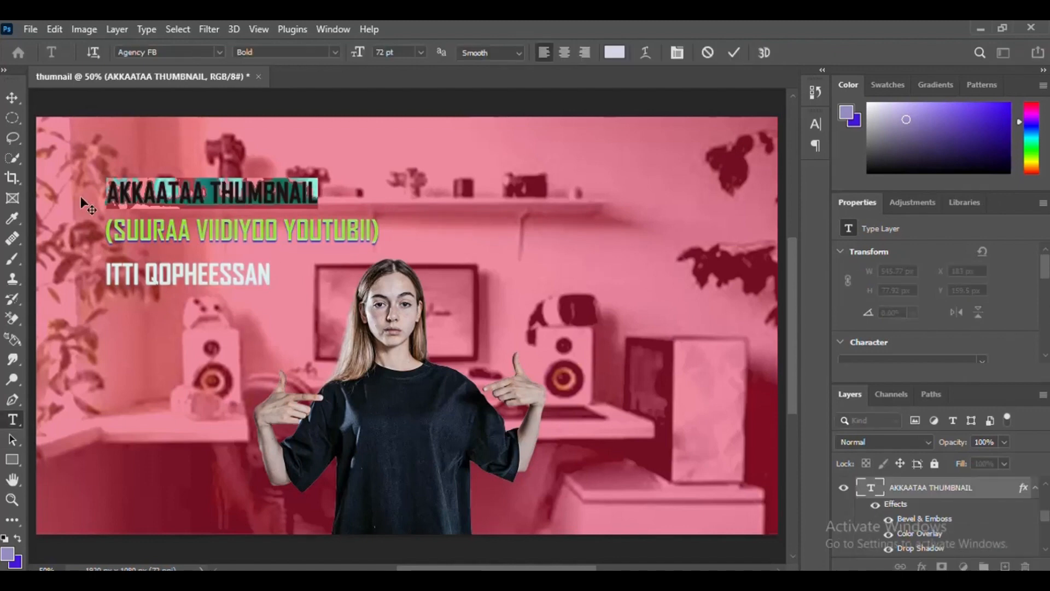
pyautogui.click(12, 98)
pyautogui.moveTo(195, 180); pyautogui.dragTo(193, 175)
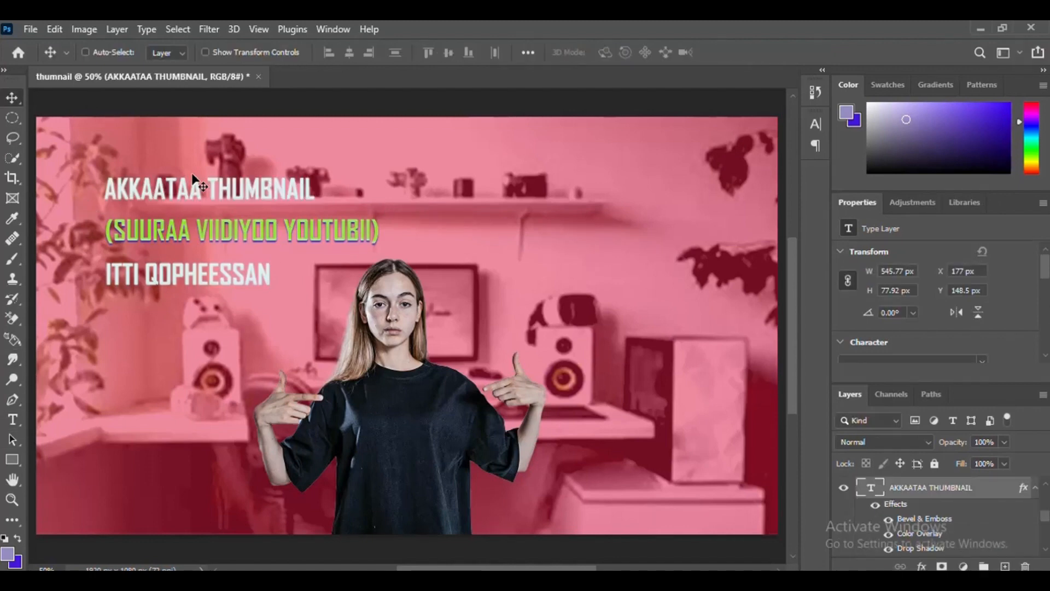
pyautogui.press('ctrl')
pyautogui.hotkey('ctrl', 't')
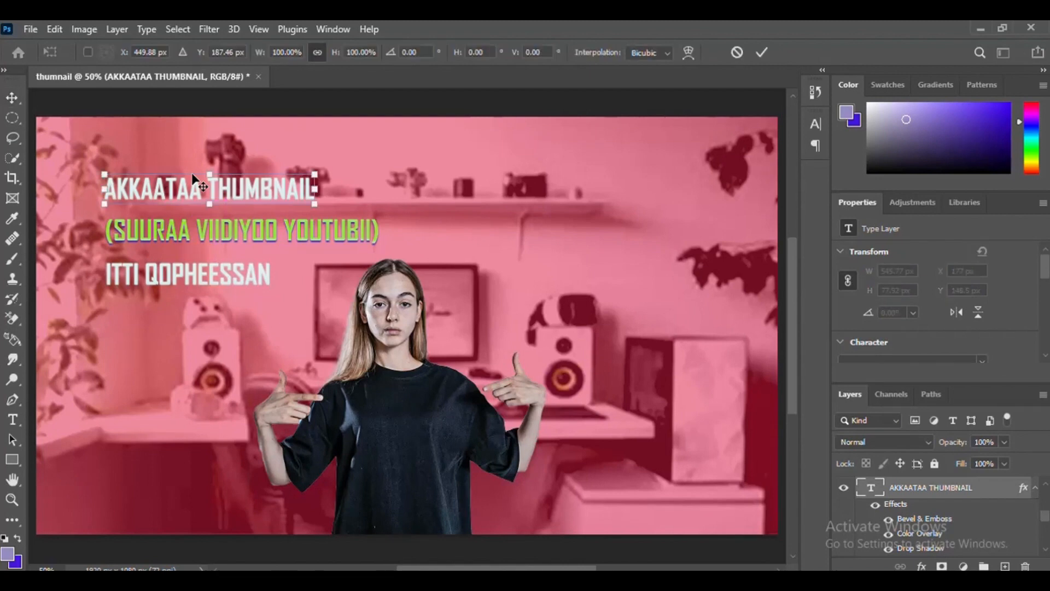
pyautogui.moveTo(317, 185); pyautogui.dragTo(379, 189)
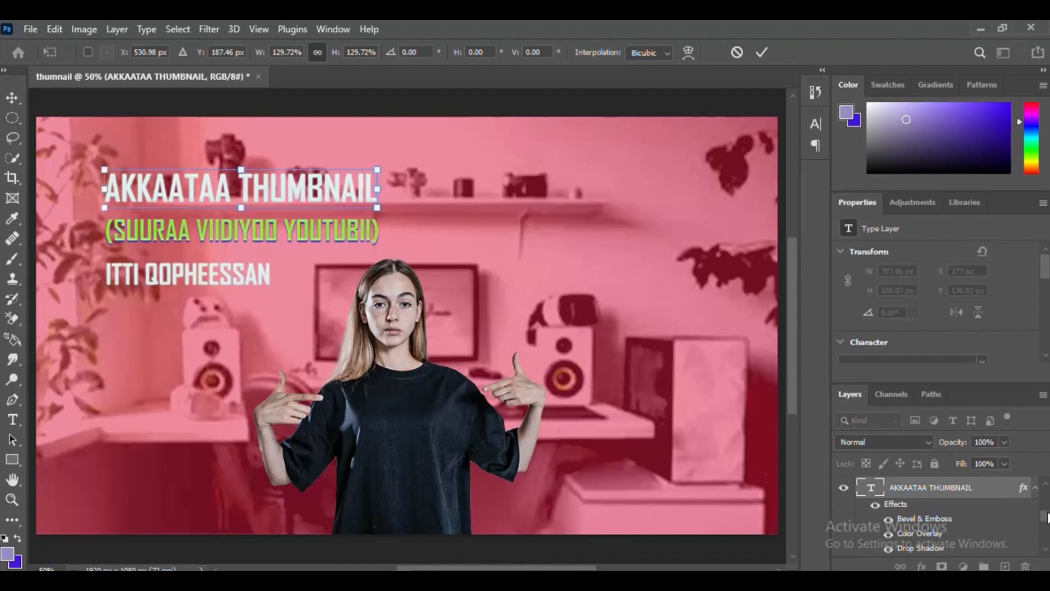
# Scale the (SUURAA VIIDIYOO YOUTUBII) text to about 116%, keeping its left edge aligned with the title above
pyautogui.moveTo(1045, 516); pyautogui.dragTo(1045, 537)
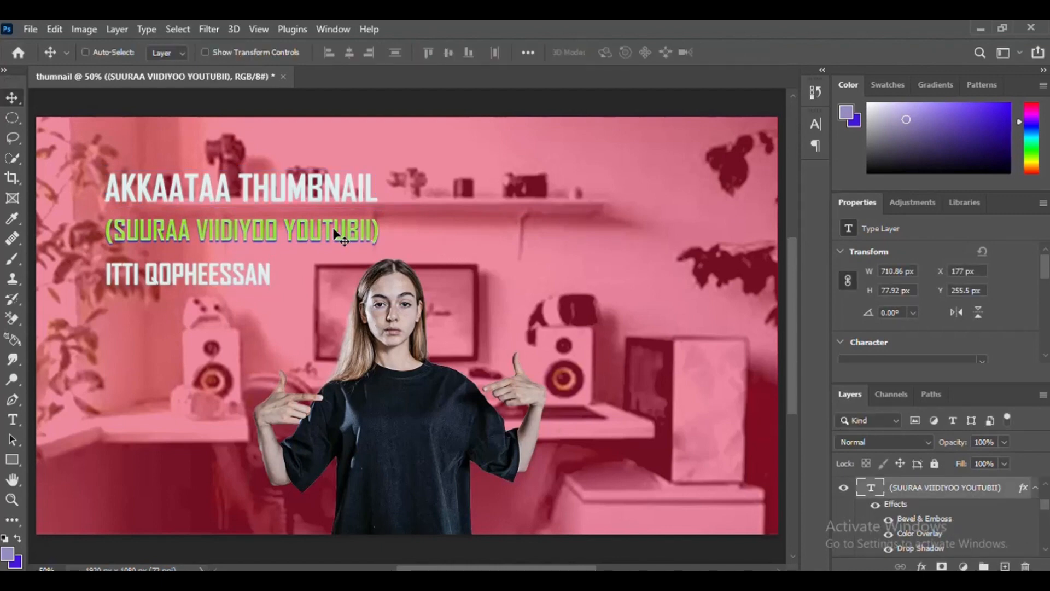
pyautogui.hotkey('ctrl', 't')
pyautogui.moveTo(379, 230); pyautogui.dragTo(427, 231)
pyautogui.moveTo(317, 230); pyautogui.dragTo(289, 227)
pyautogui.moveTo(229, 223); pyautogui.dragTo(236, 224)
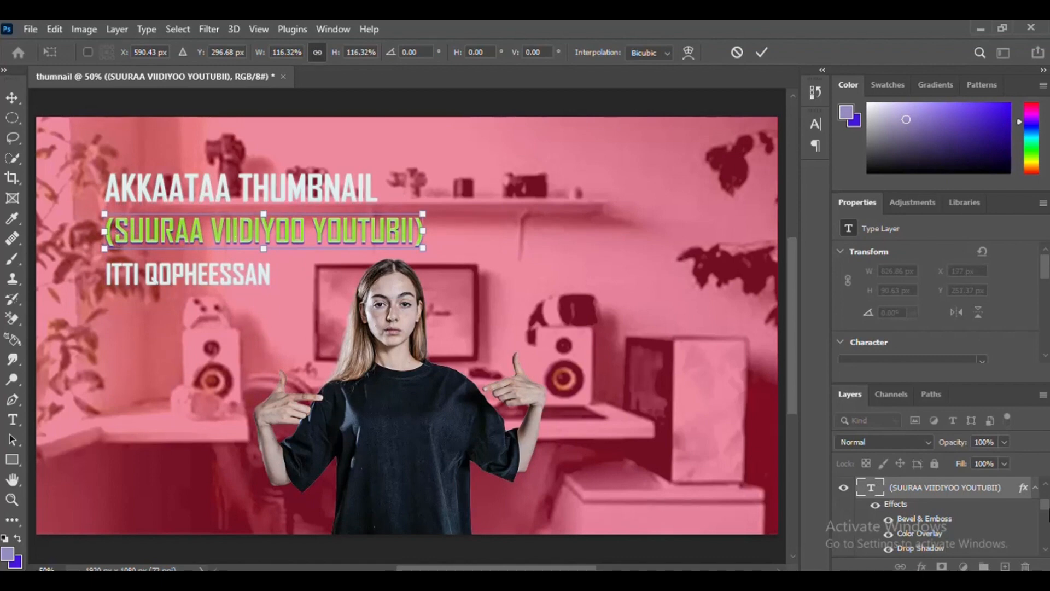
pyautogui.moveTo(1046, 505); pyautogui.dragTo(1045, 492)
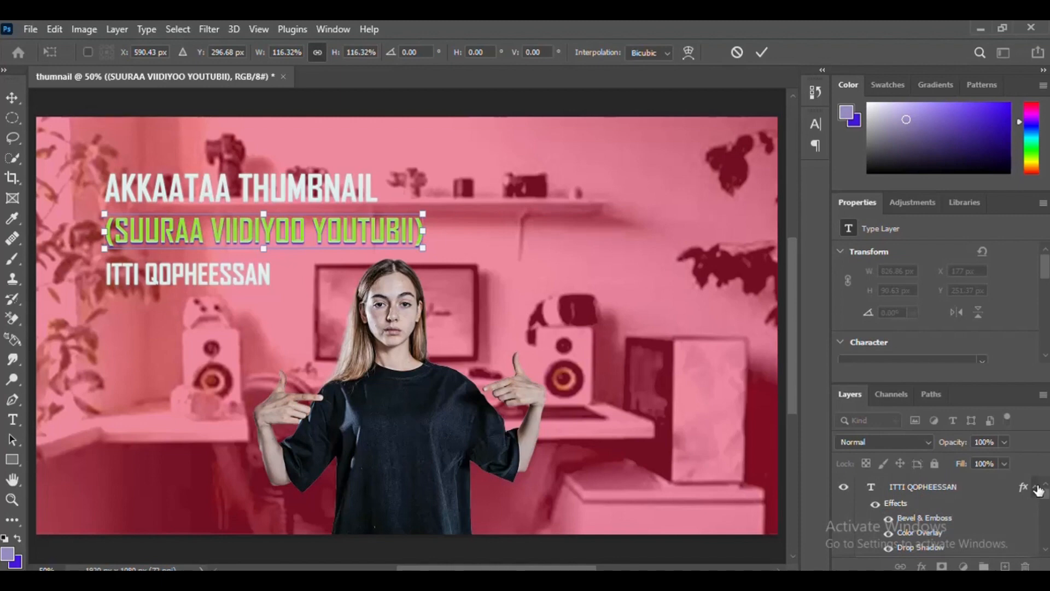
pyautogui.press('Return')
# Scale the ITTI QOPHEESSAN text to about 164% and move it down and left, clear of the woman's head
pyautogui.click(937, 492)
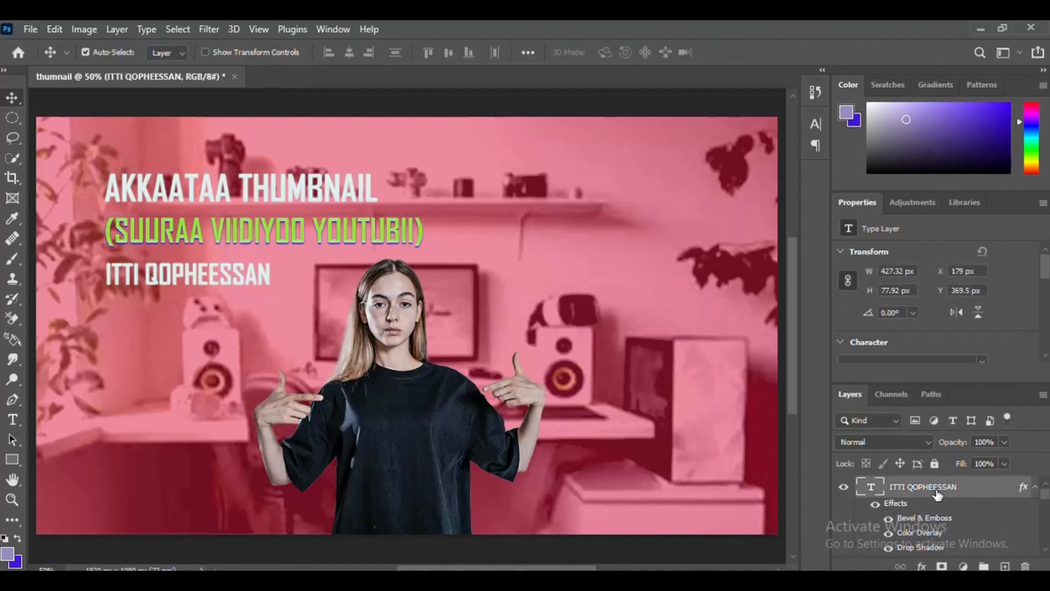
pyautogui.hotkey('ctrl', 't')
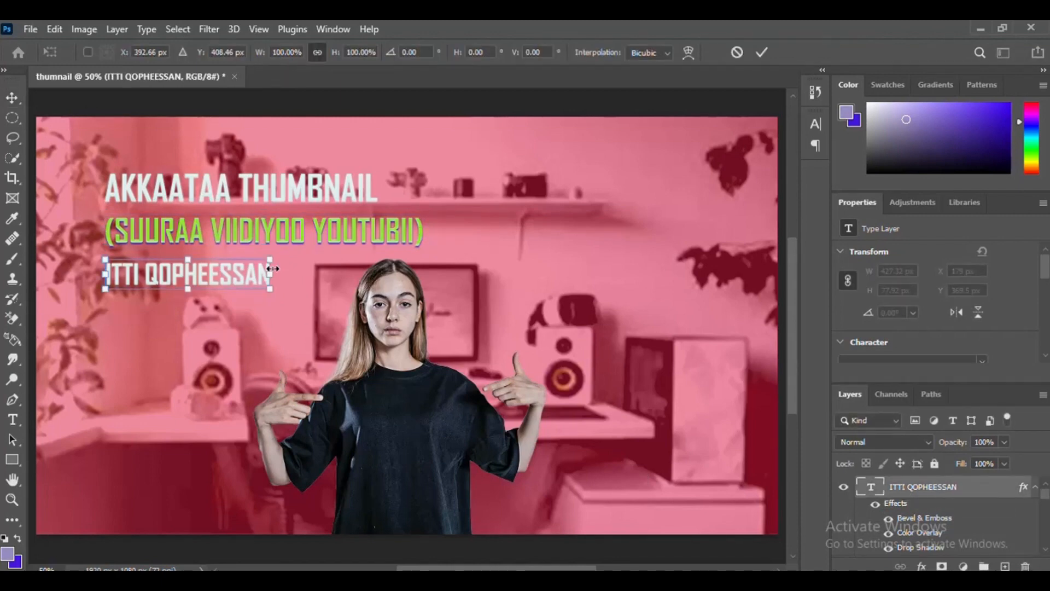
pyautogui.moveTo(271, 269); pyautogui.dragTo(376, 273)
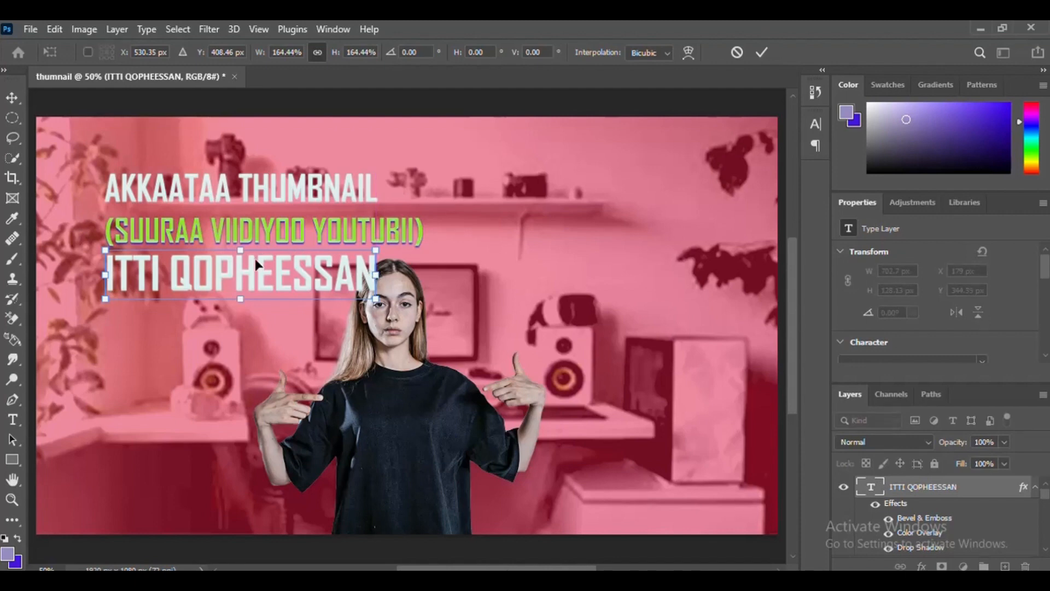
pyautogui.moveTo(257, 264); pyautogui.dragTo(217, 290)
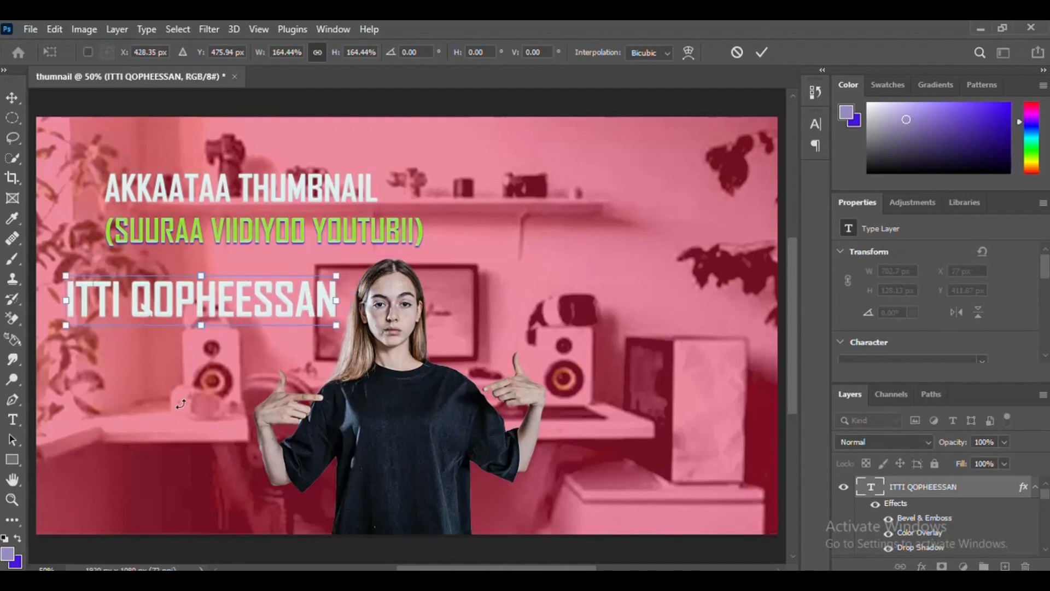
pyautogui.press('Return')
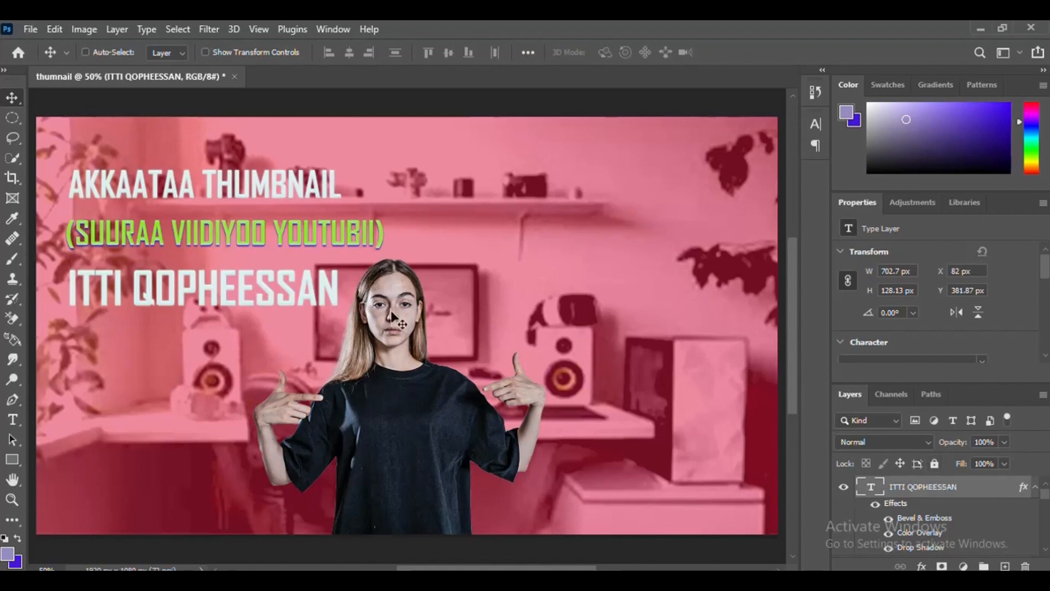
# Rotate the ITTI QOPHEESSAN text slightly counterclockwise, by about 0.75°
pyautogui.hotkey('ctrl', 't')
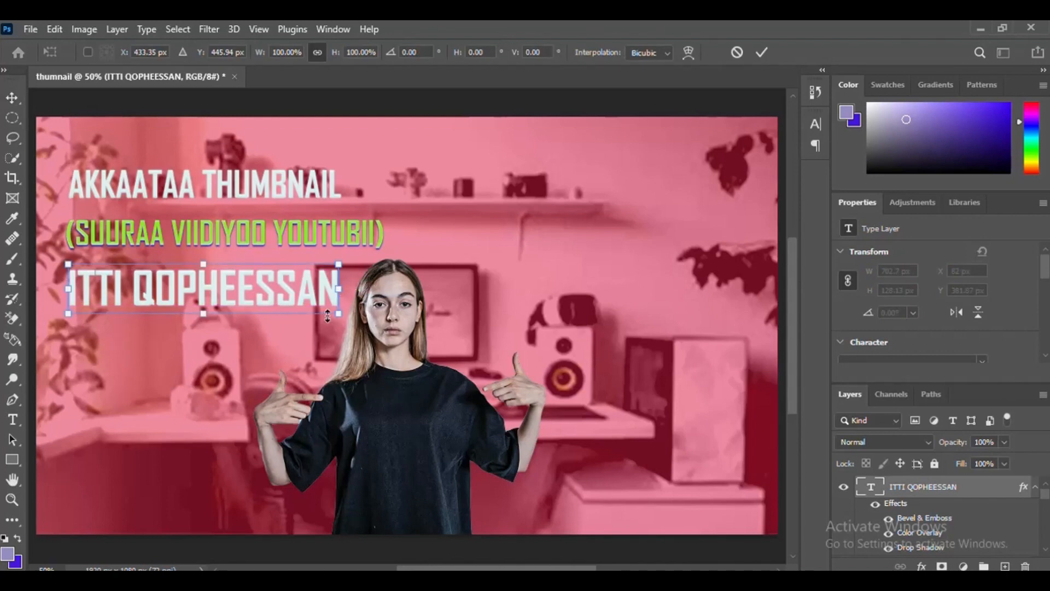
pyautogui.moveTo(327, 316); pyautogui.dragTo(279, 343)
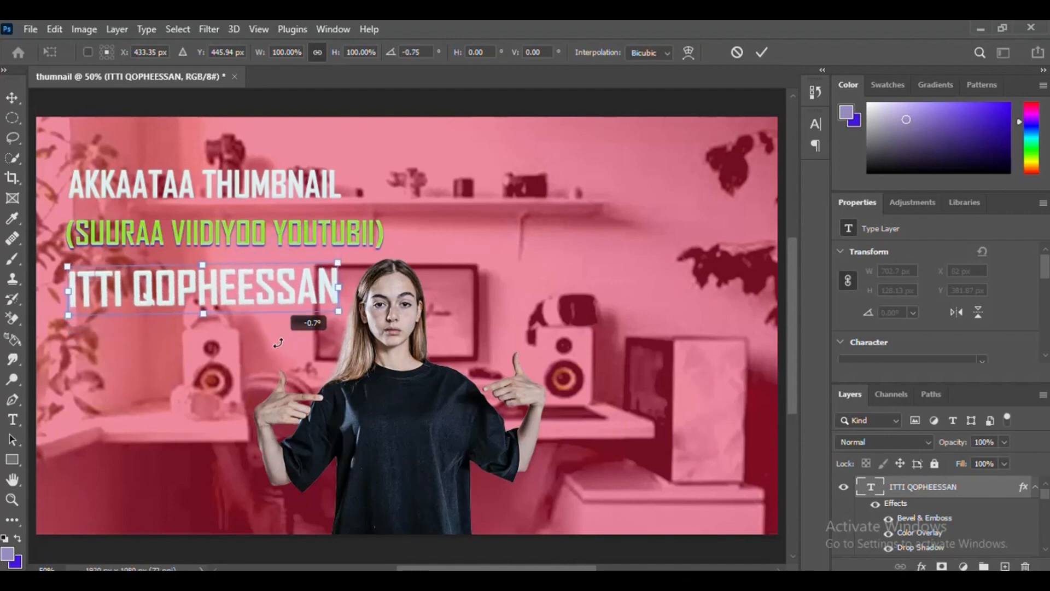
pyautogui.moveTo(340, 289)
pyautogui.mouseDown()
pyautogui.moveTo(335, 310)
pyautogui.moveTo(332, 283)
pyautogui.moveTo(336, 298)
pyautogui.moveTo(336, 279)
pyautogui.moveTo(377, 265)
pyautogui.moveTo(264, 290)
pyautogui.moveTo(362, 264)
pyautogui.moveTo(293, 308)
pyautogui.moveTo(334, 271)
pyautogui.moveTo(337, 284)
pyautogui.mouseUp()
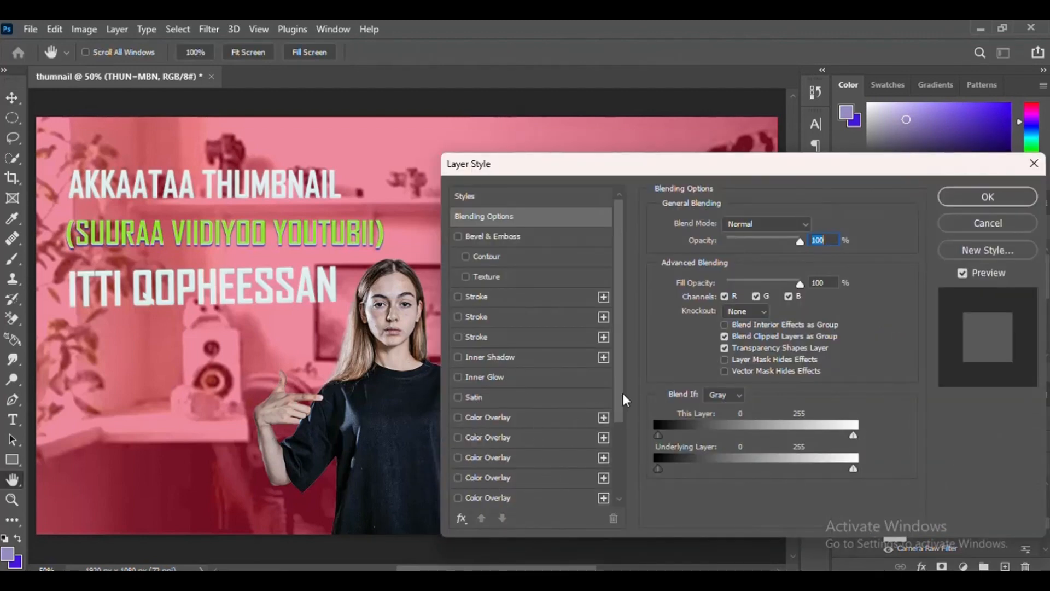
# Add an Outer Glow to the woman's THUN=MBN layer in deep blue 170ed3 with 100% opacity, 17% spread and 6 px size
pyautogui.scroll(-3, 623, 390)
pyautogui.click(484, 476)
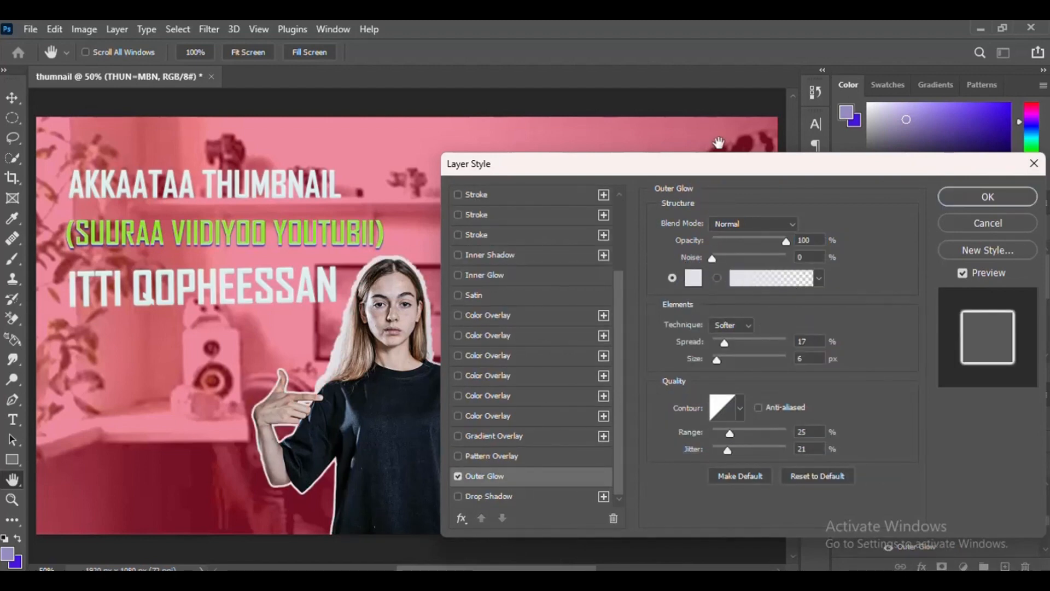
pyautogui.moveTo(731, 161); pyautogui.dragTo(763, 136)
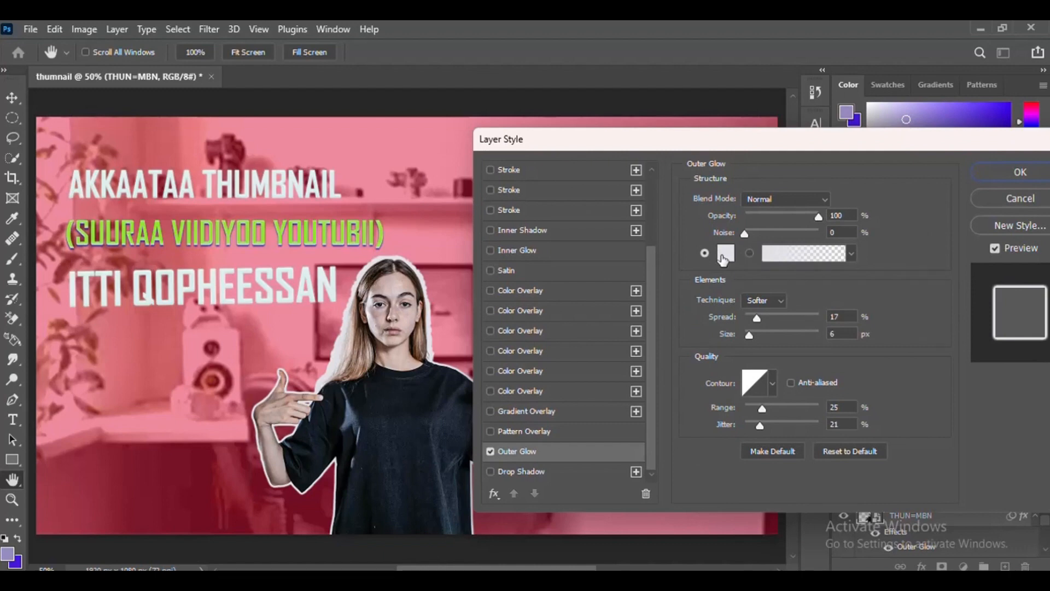
pyautogui.click(725, 254)
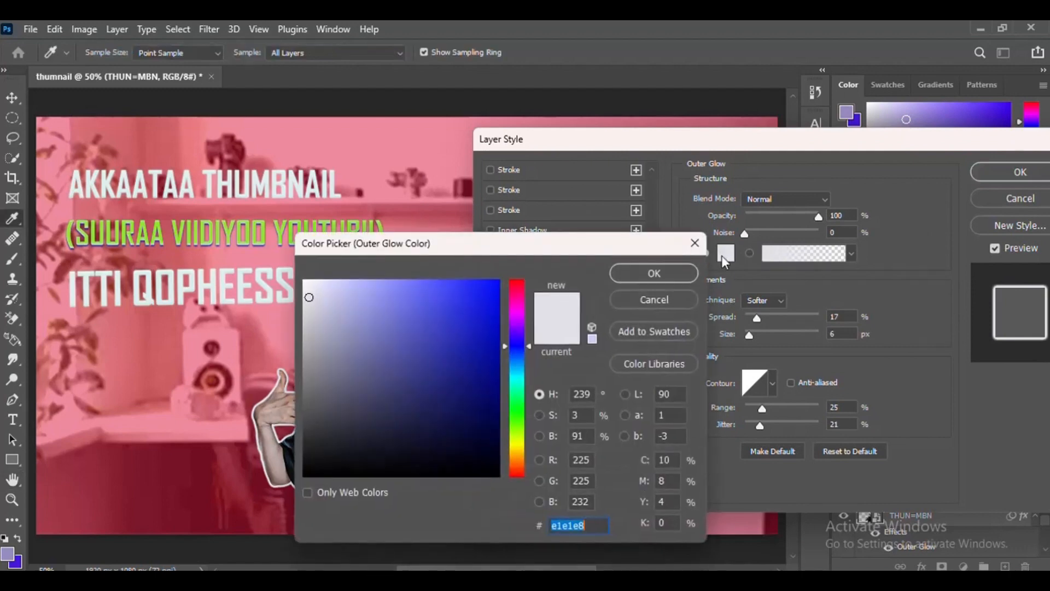
pyautogui.click(517, 329)
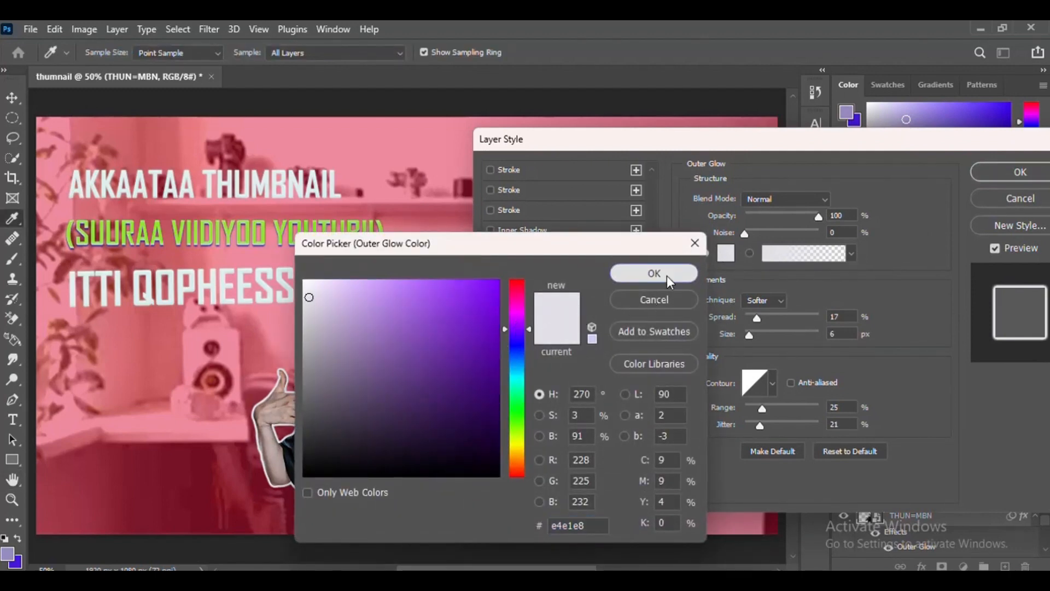
pyautogui.click(667, 276)
pyautogui.click(725, 254)
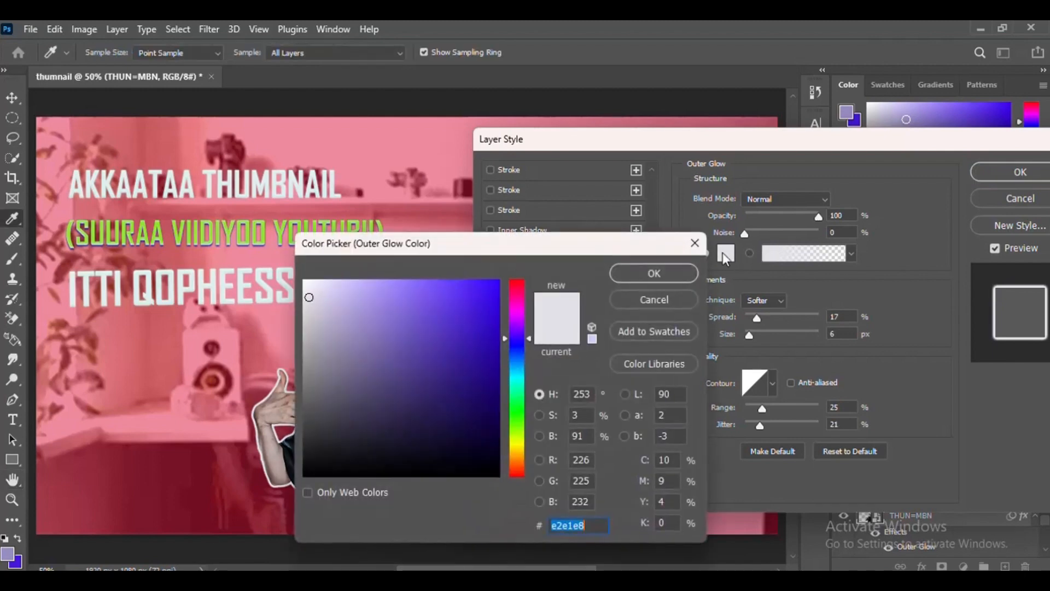
pyautogui.click(514, 343)
pyautogui.click(486, 313)
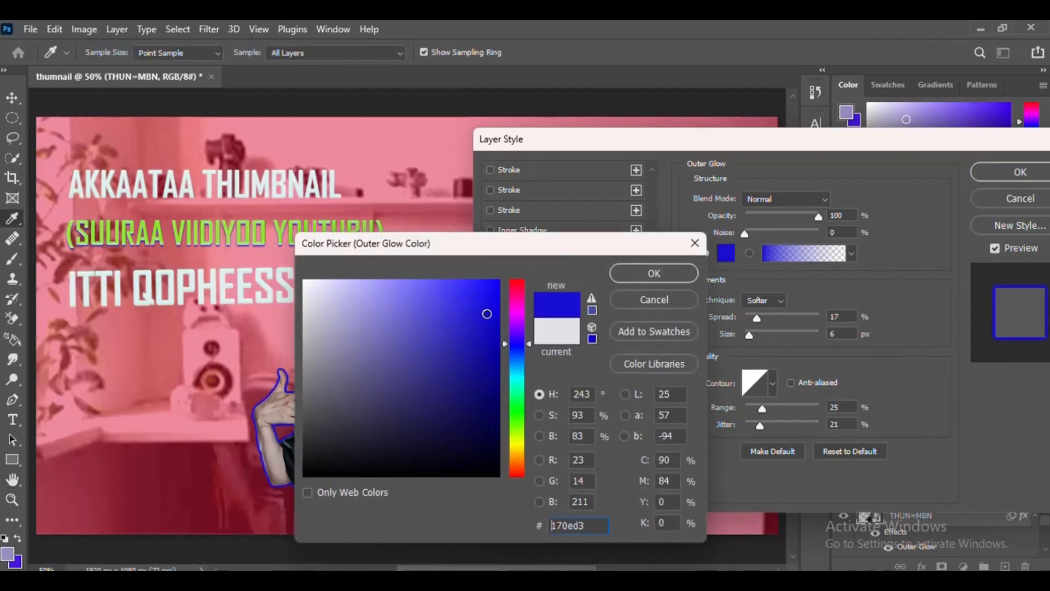
pyautogui.click(647, 272)
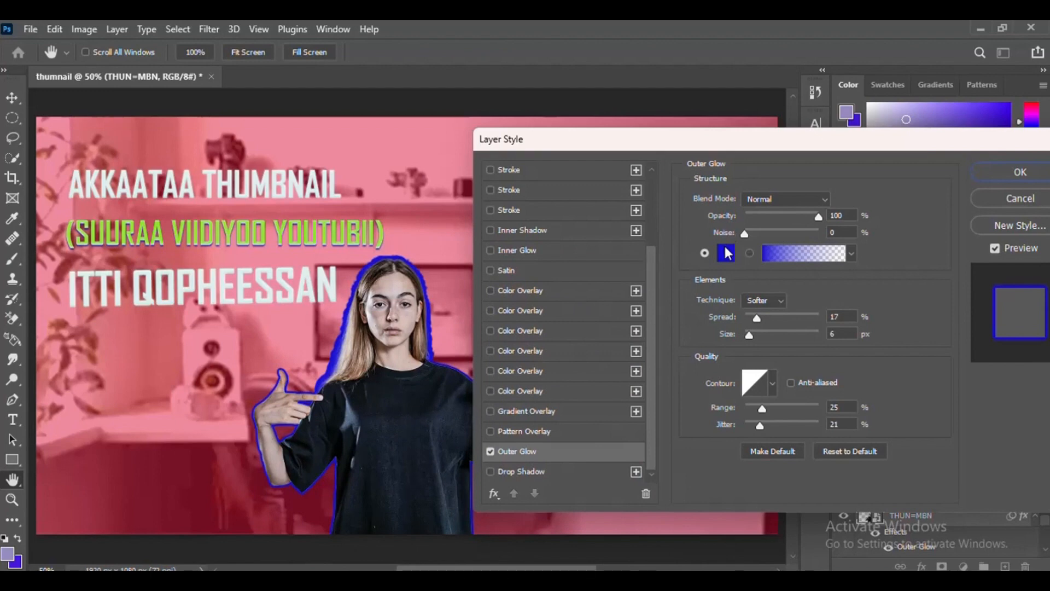
# Change the woman's Outer Glow to pale cyan with 96% opacity, 6 px size, 73% range and 13% jitter
pyautogui.click(725, 252)
pyautogui.click(655, 267)
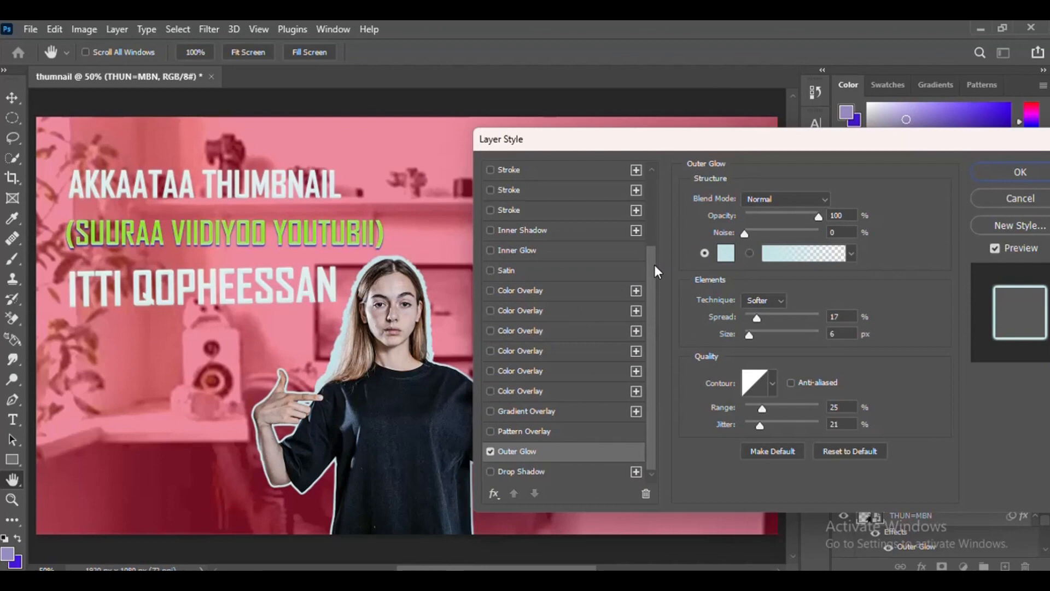
pyautogui.moveTo(749, 333); pyautogui.dragTo(757, 334)
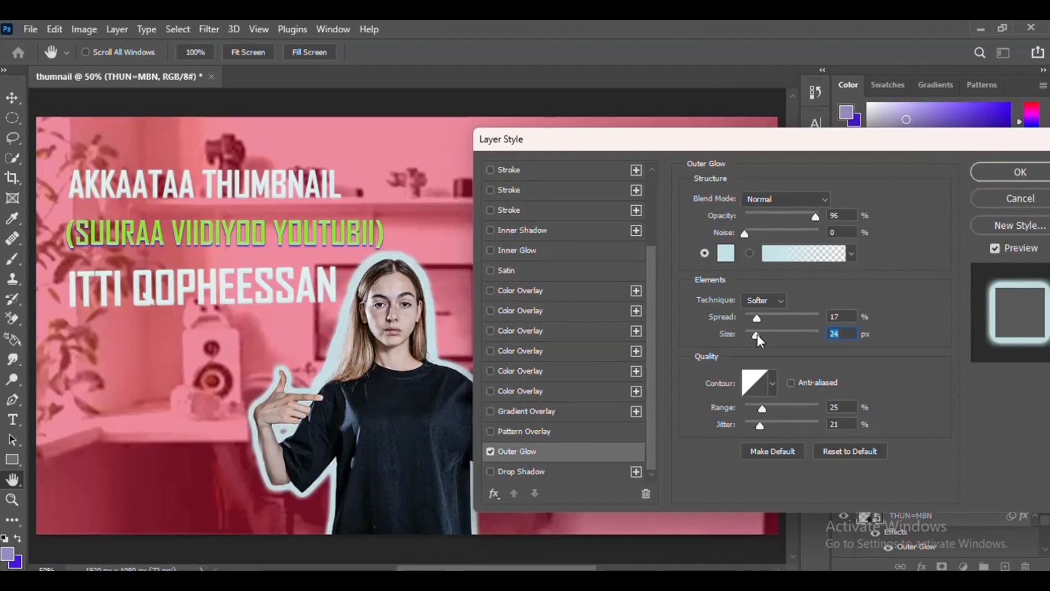
pyautogui.write('5')
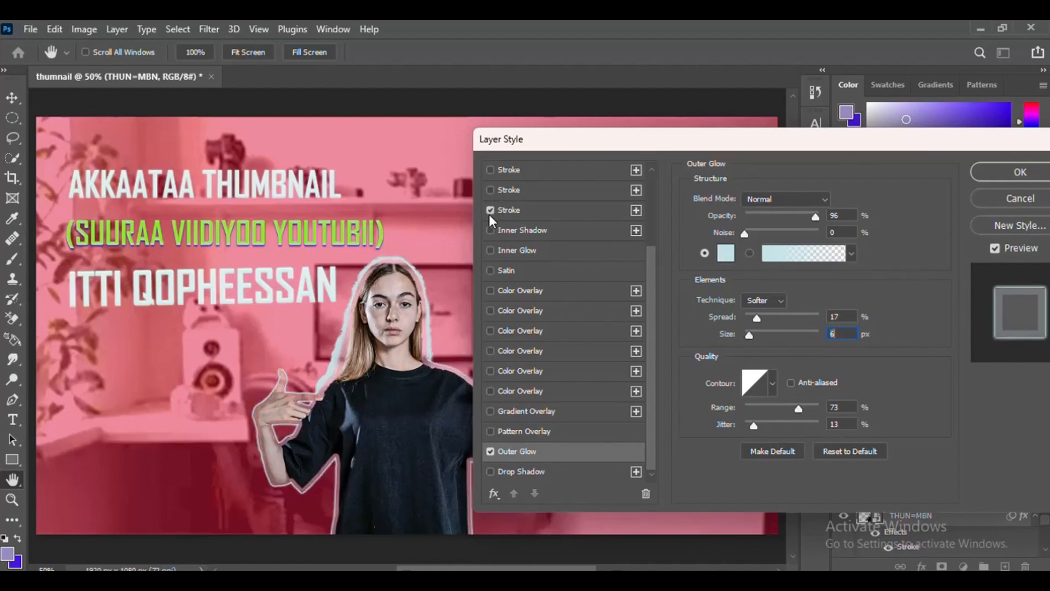
pyautogui.click(1027, 174)
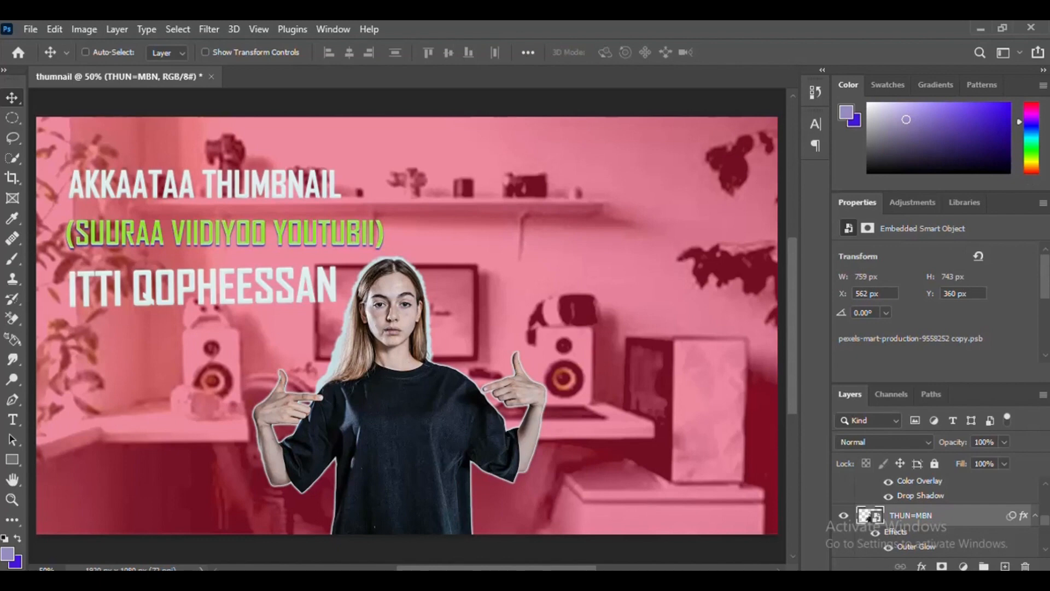
# Place the Thumbnail final image at 61.17% scale and -0.75° rotation in the canvas's upper right, and rasterize its layer
pyautogui.moveTo(343, 296); pyautogui.dragTo(742, 318)
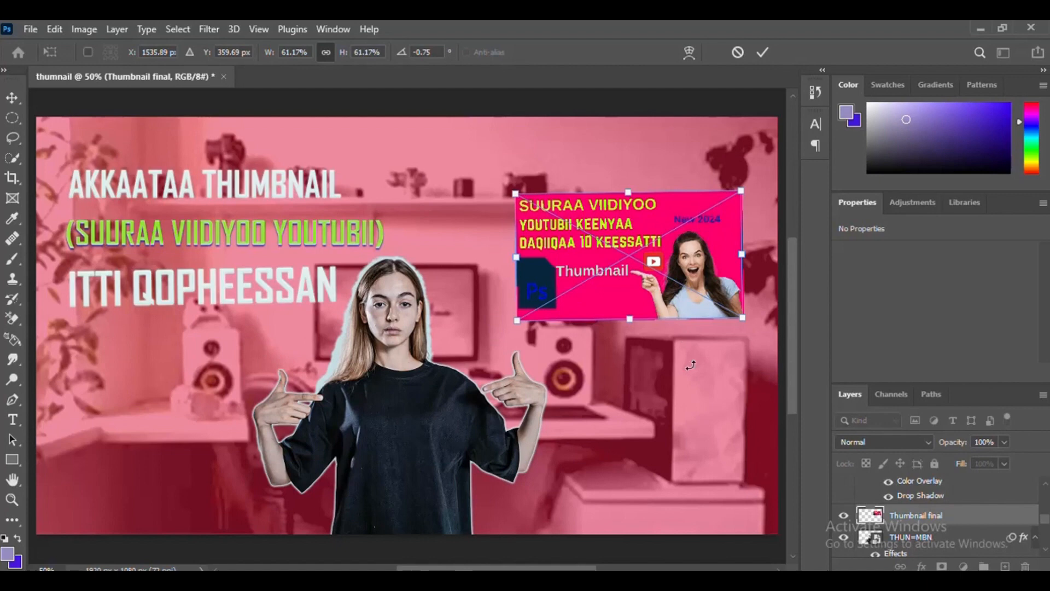
pyautogui.press('Return')
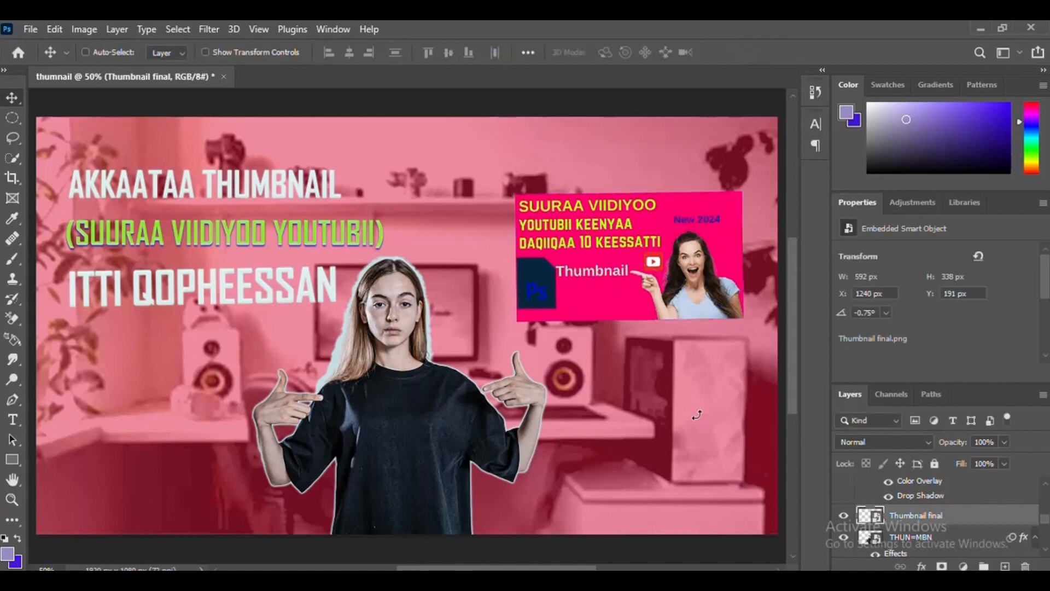
pyautogui.rightClick(919, 514)
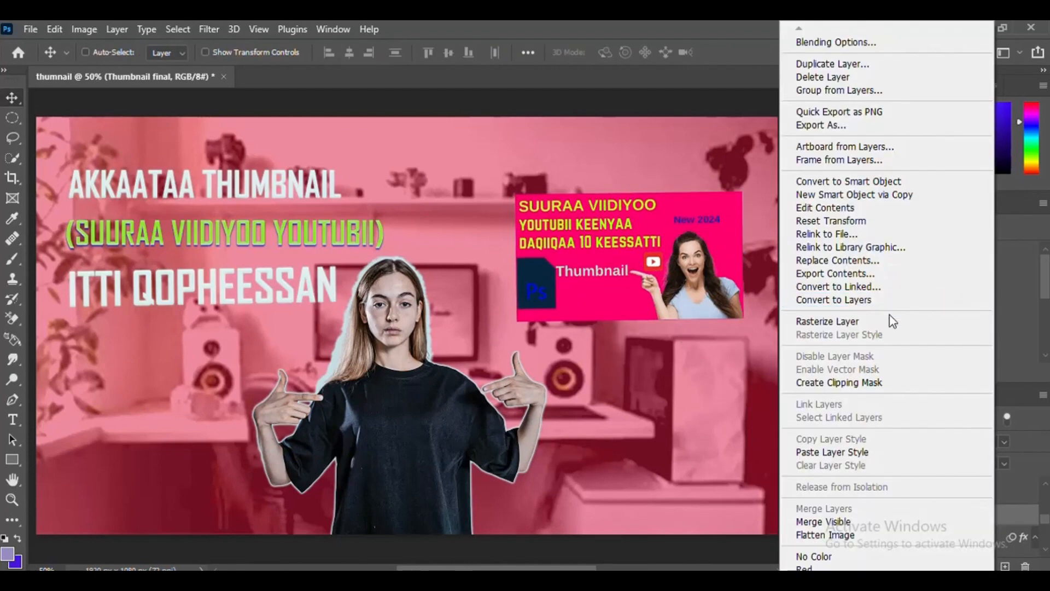
pyautogui.click(886, 321)
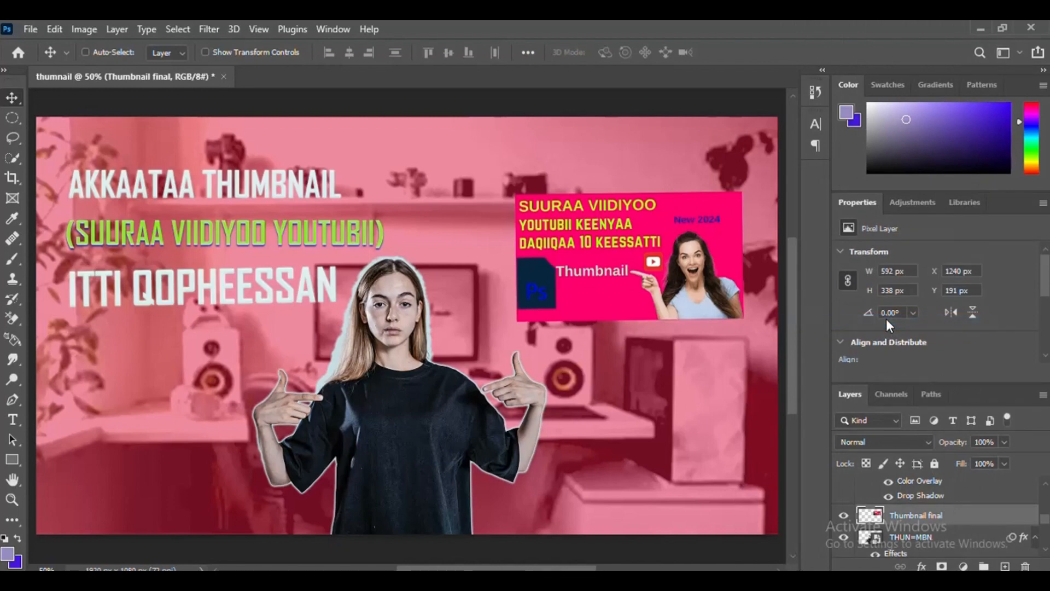
# Add a yellow-green Outer Glow to the Thumbnail final layer
pyautogui.rightClick(1007, 516)
pyautogui.press('Escape')
pyautogui.doubleClick(979, 518)
pyautogui.click(484, 450)
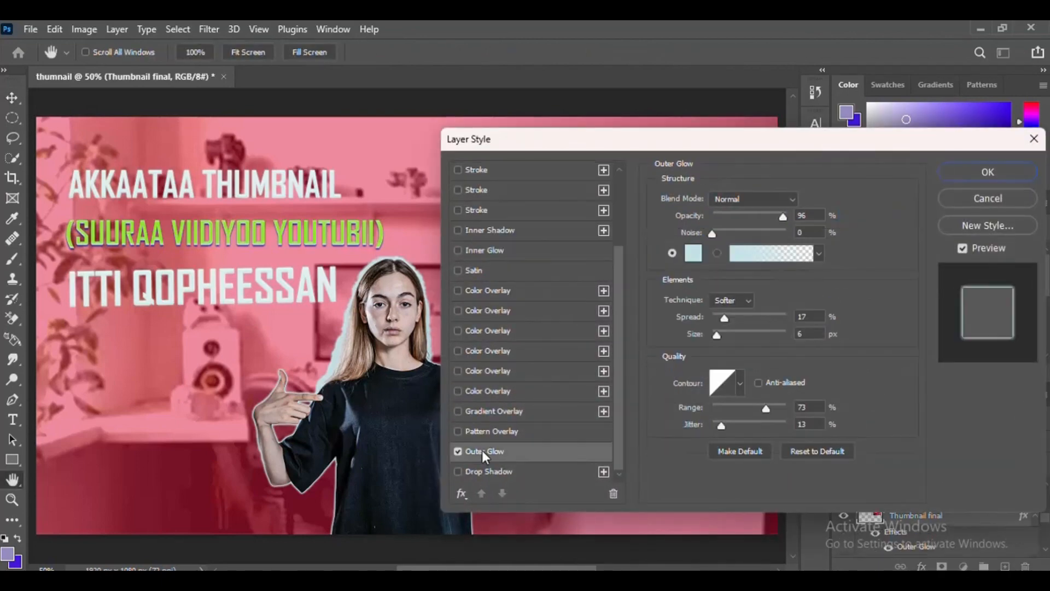
pyautogui.press('v')
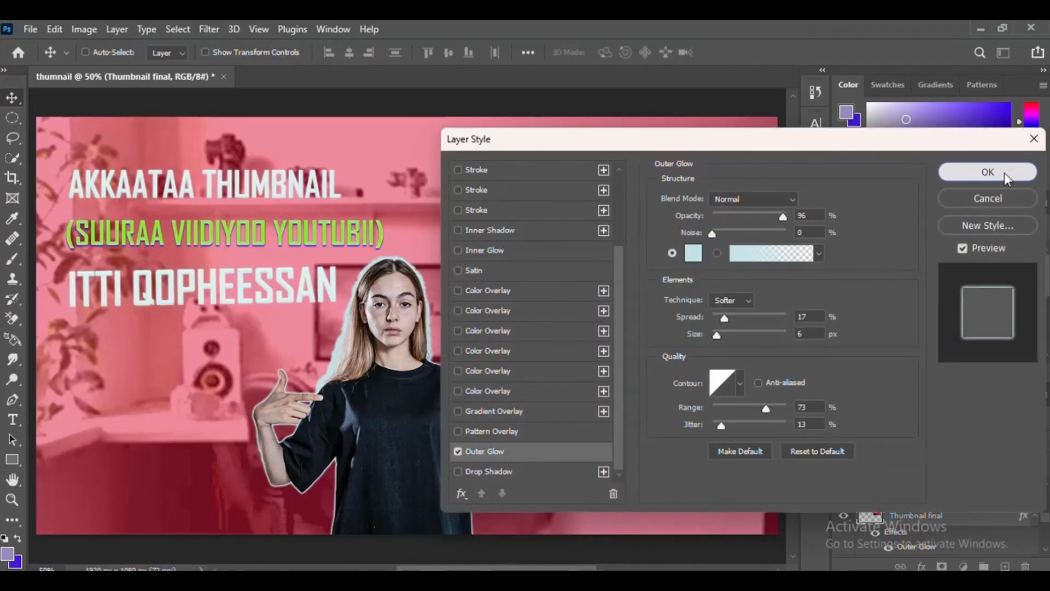
pyautogui.click(1004, 173)
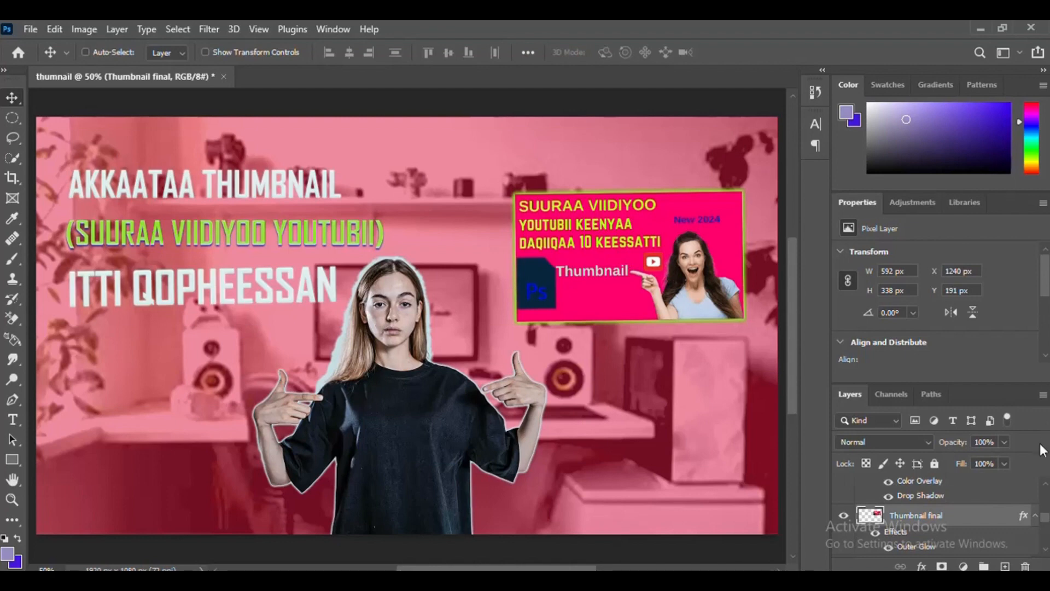
# Darken the background with a new Exposure adjustment layer above images (1), set to an exposure of -2.44
pyautogui.moveTo(1047, 524); pyautogui.dragTo(1048, 558)
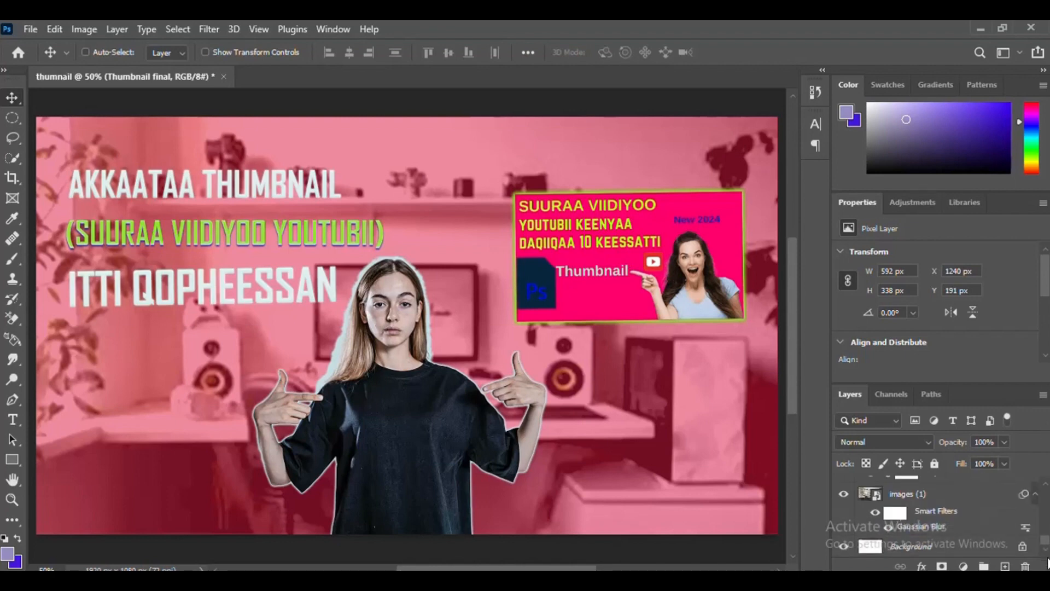
pyautogui.click(929, 494)
pyautogui.click(963, 566)
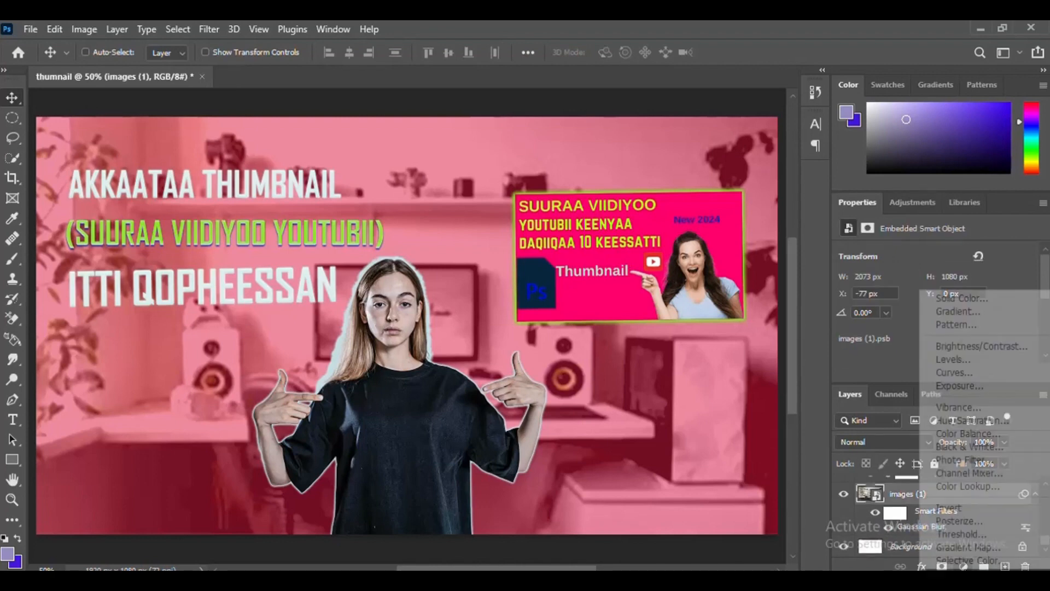
pyautogui.click(973, 386)
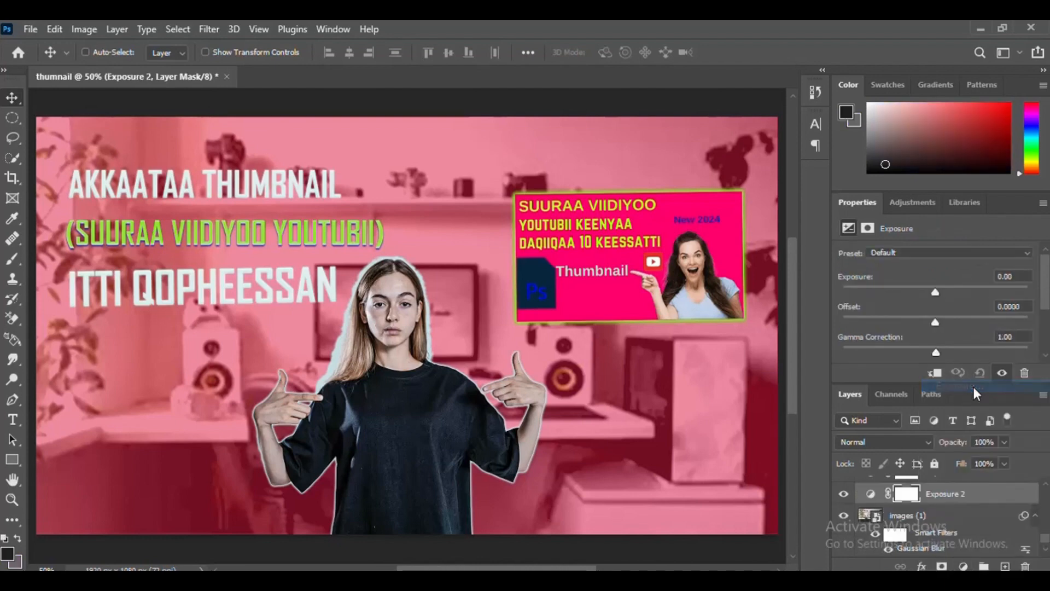
pyautogui.click(922, 288)
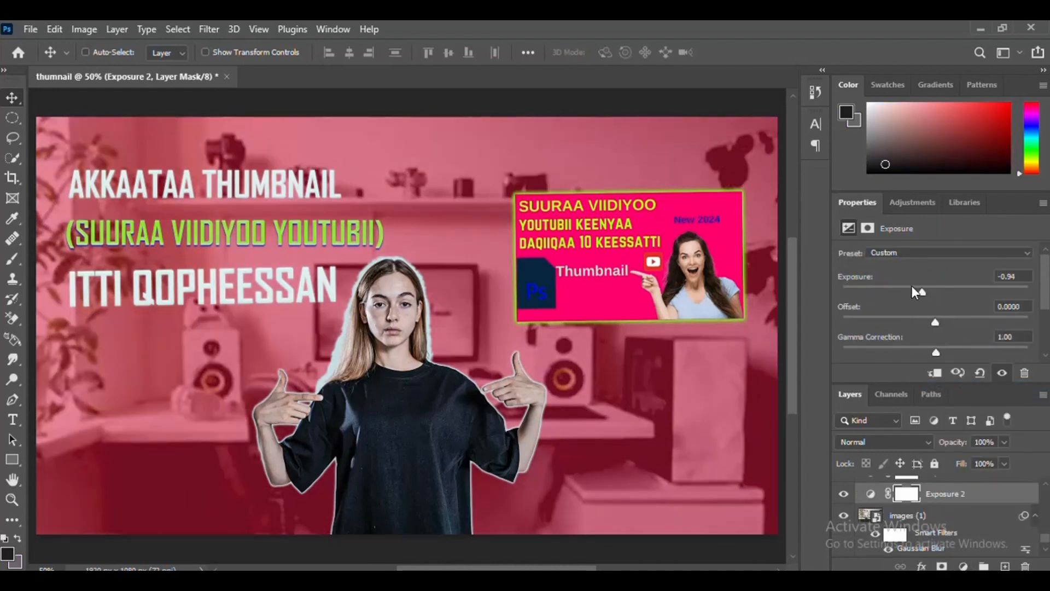
pyautogui.moveTo(911, 287); pyautogui.dragTo(901, 289)
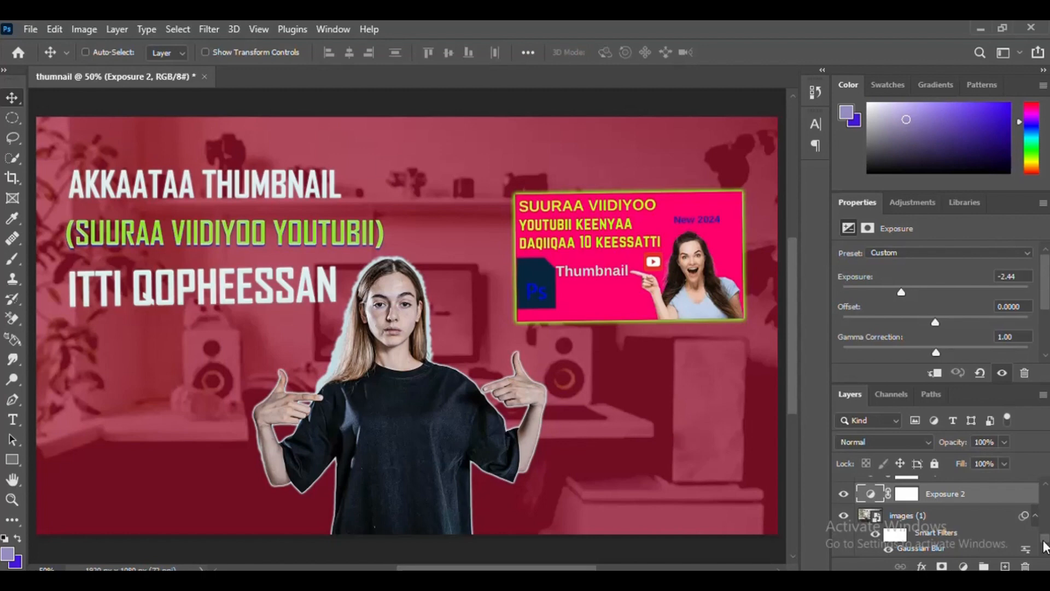
# Add an empty layer above Color Fill 1 and set up a soft 511 px brush in vivid blue-violet
pyautogui.scroll(5, 957, 519)
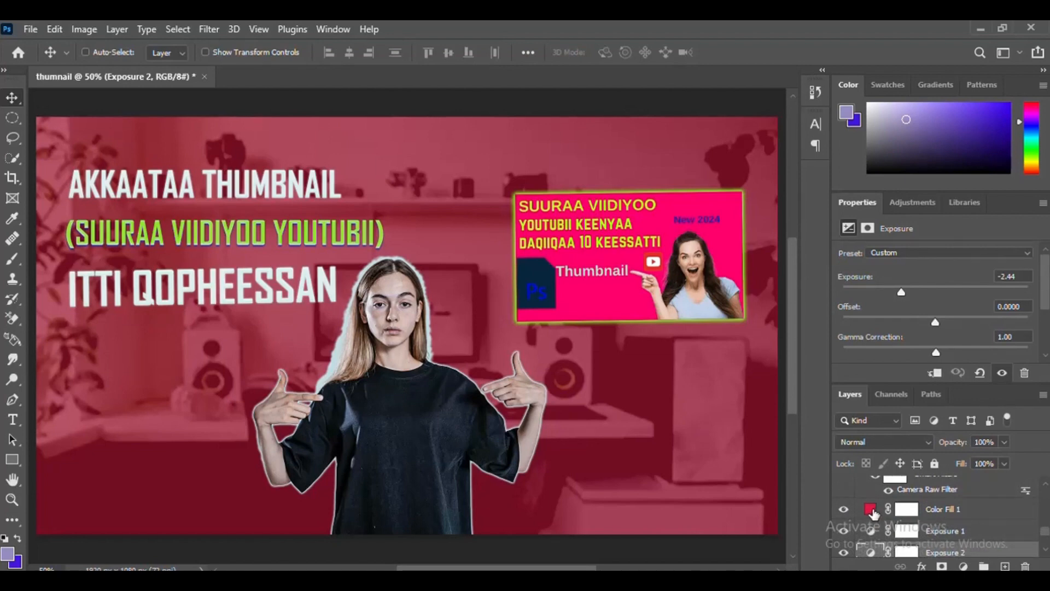
pyautogui.click(873, 513)
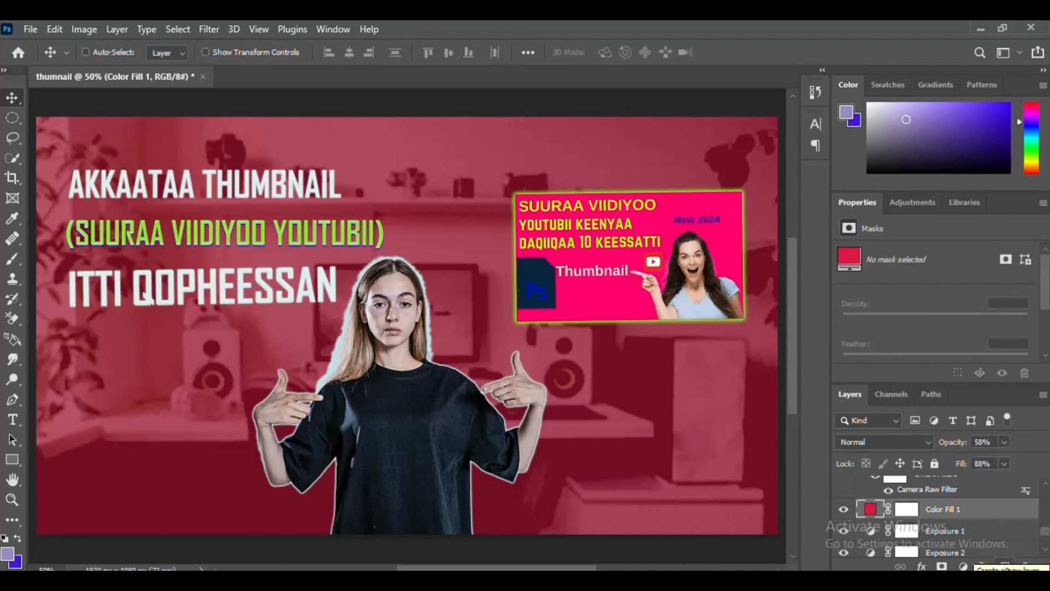
pyautogui.click(1005, 566)
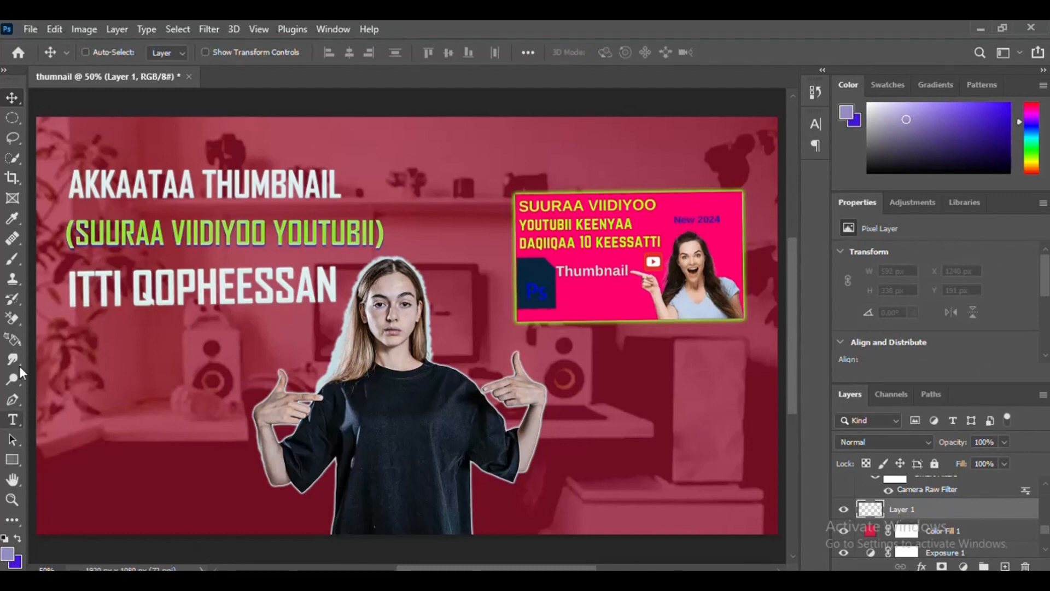
pyautogui.click(12, 261)
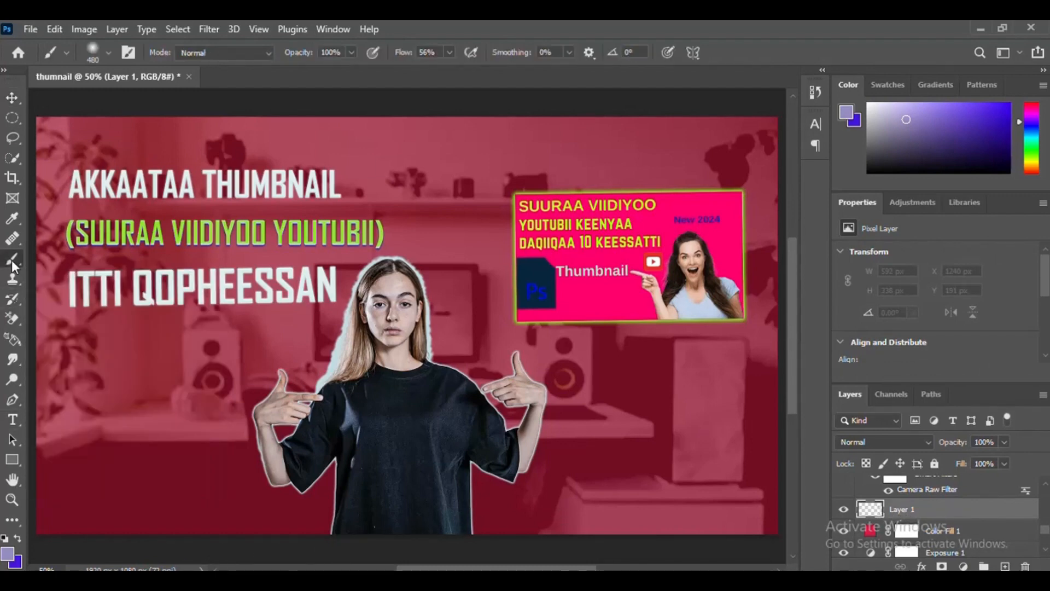
pyautogui.click(109, 54)
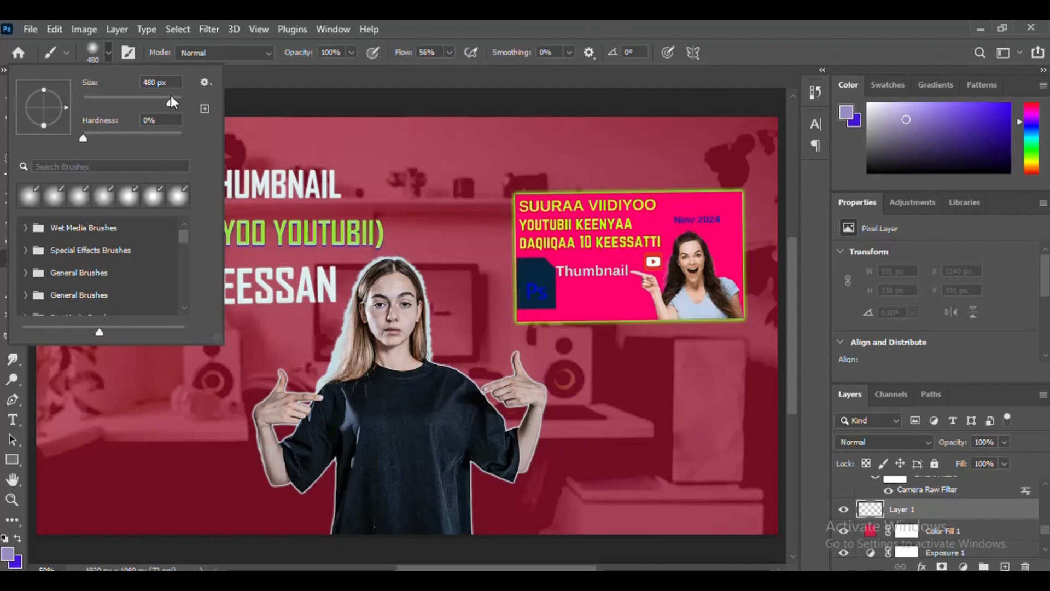
pyautogui.moveTo(171, 96); pyautogui.dragTo(172, 96)
pyautogui.click(5, 555)
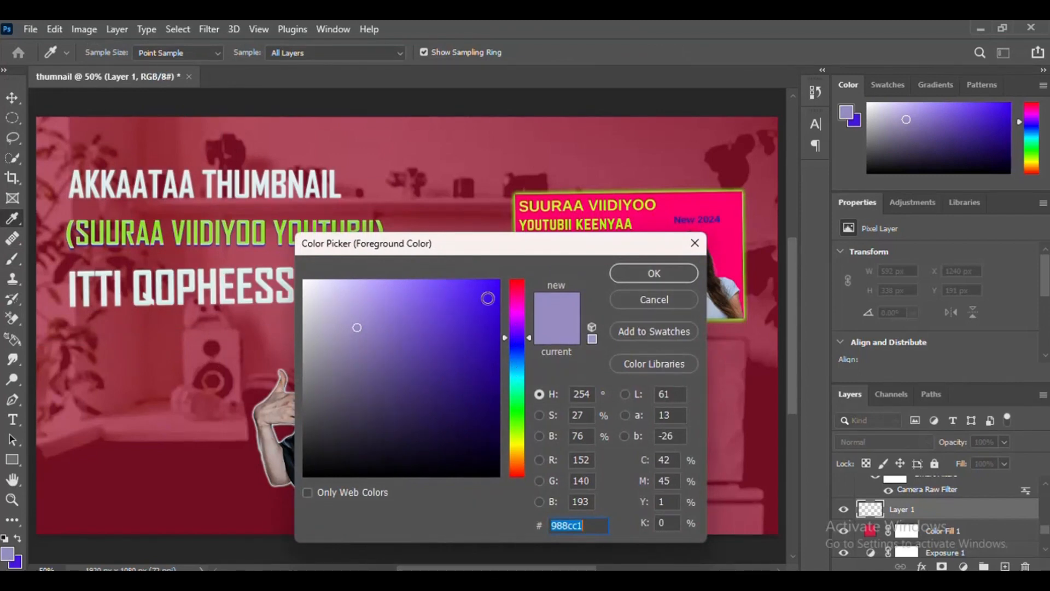
pyautogui.click(487, 298)
pyautogui.click(654, 273)
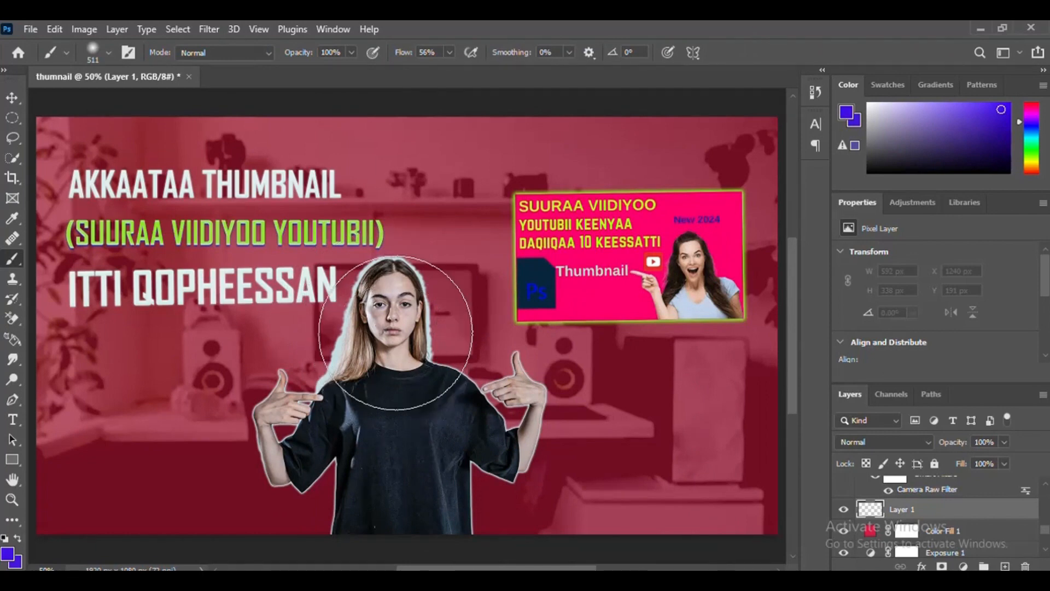
# Paint a soft blue-violet glow on the new layer behind the woman and behind the inset thumbnail image
pyautogui.click(396, 333)
pyautogui.moveTo(396, 332)
pyautogui.mouseDown()
pyautogui.moveTo(362, 396)
pyautogui.moveTo(364, 432)
pyautogui.moveTo(409, 422)
pyautogui.moveTo(400, 417)
pyautogui.mouseUp()
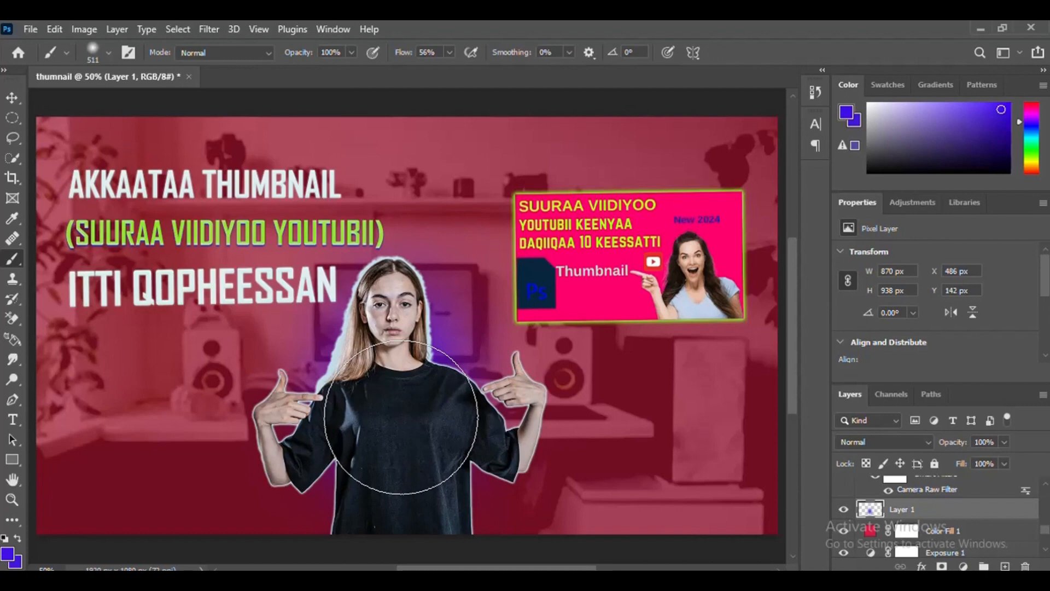
pyautogui.click(381, 419)
pyautogui.click(402, 326)
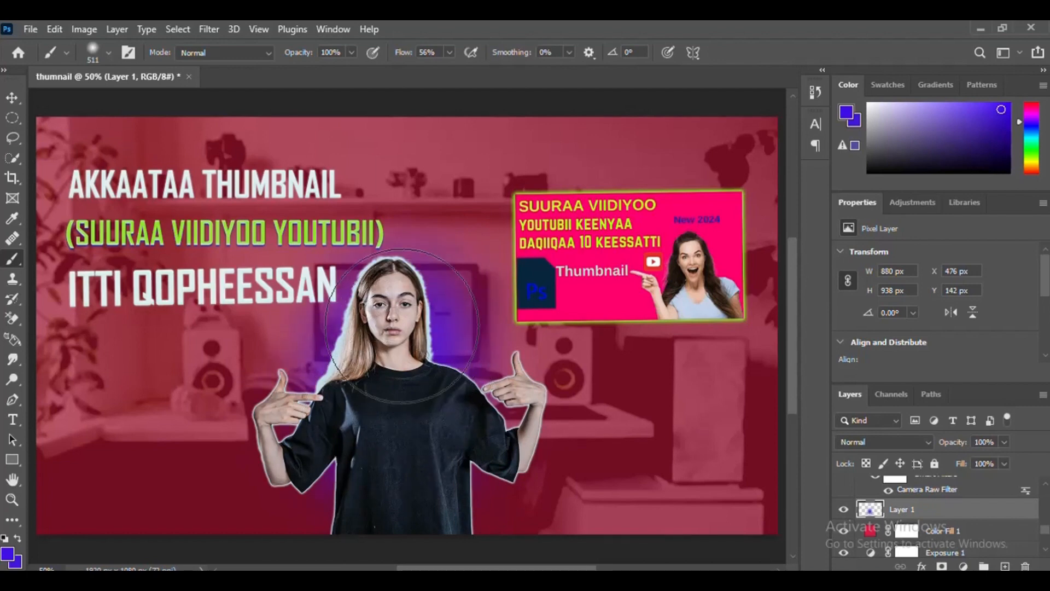
pyautogui.click(570, 247)
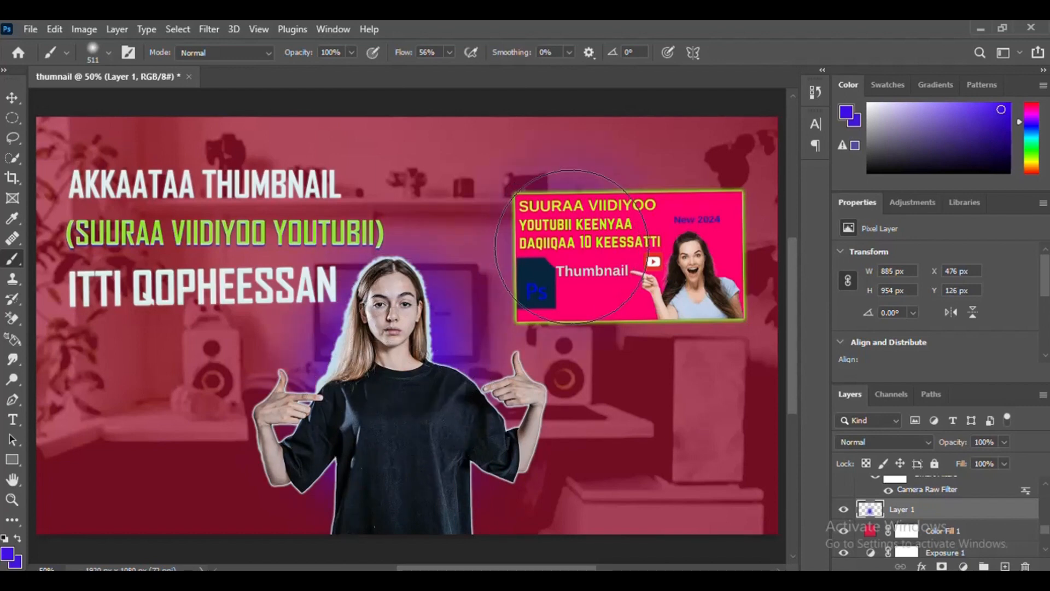
pyautogui.click(667, 226)
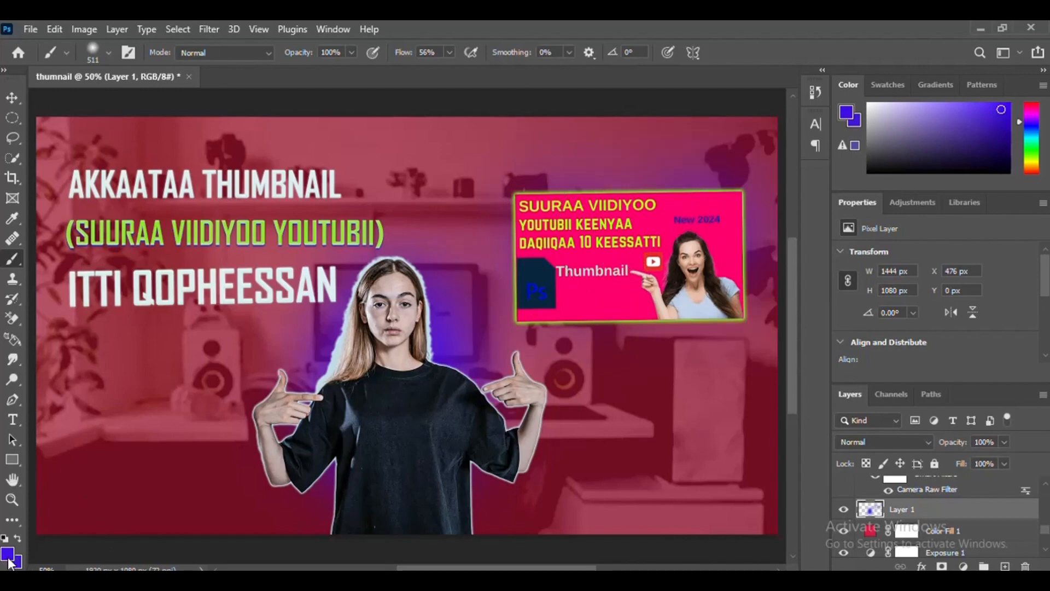
# Set the brush color to pale cyan bdf2ef and paint a lighter glow behind the woman's body
pyautogui.click(8, 555)
pyautogui.click(517, 379)
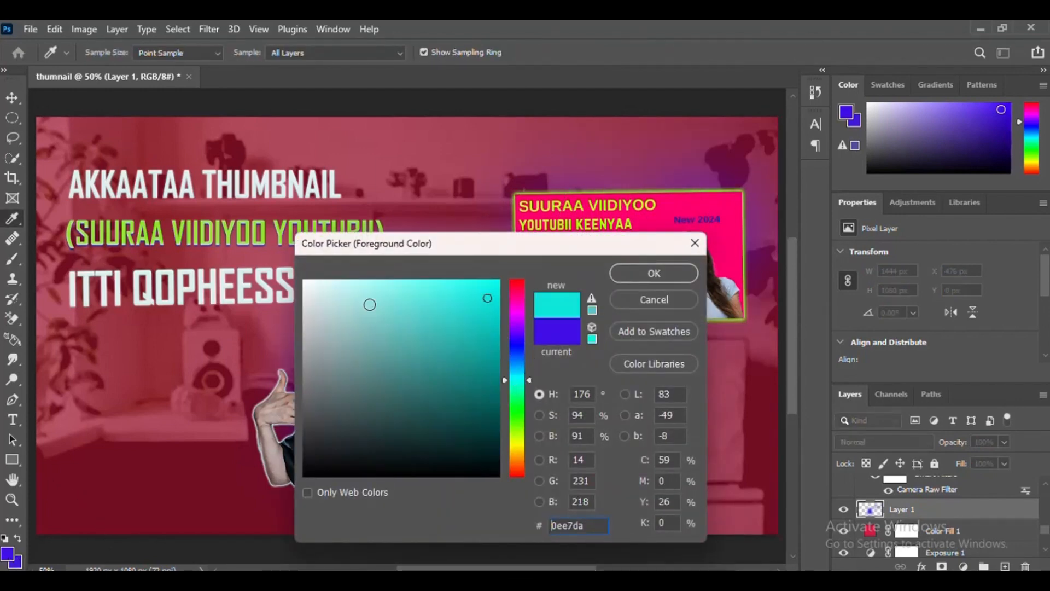
pyautogui.click(346, 289)
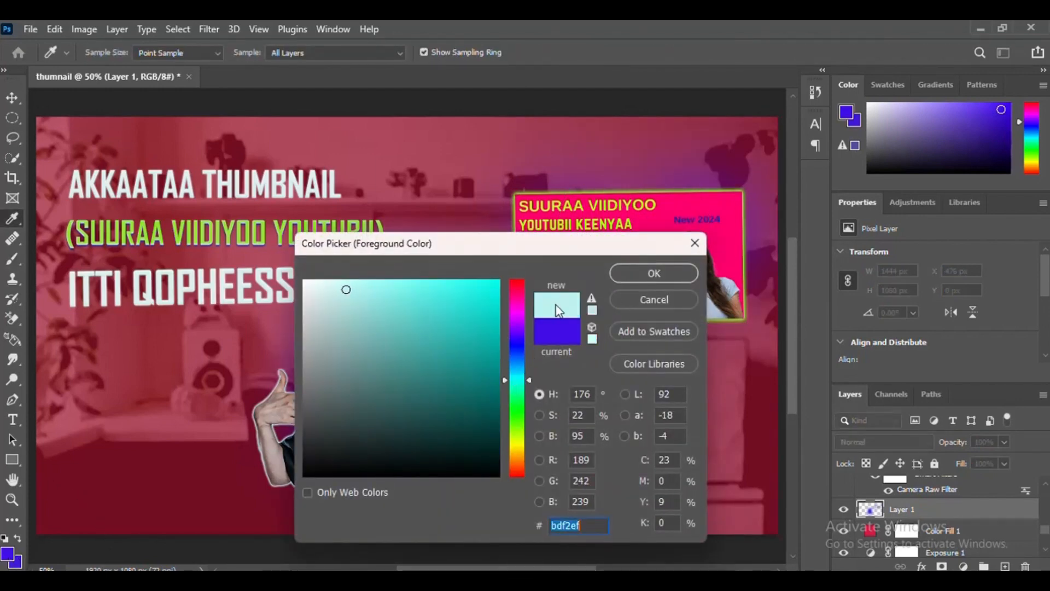
pyautogui.click(651, 273)
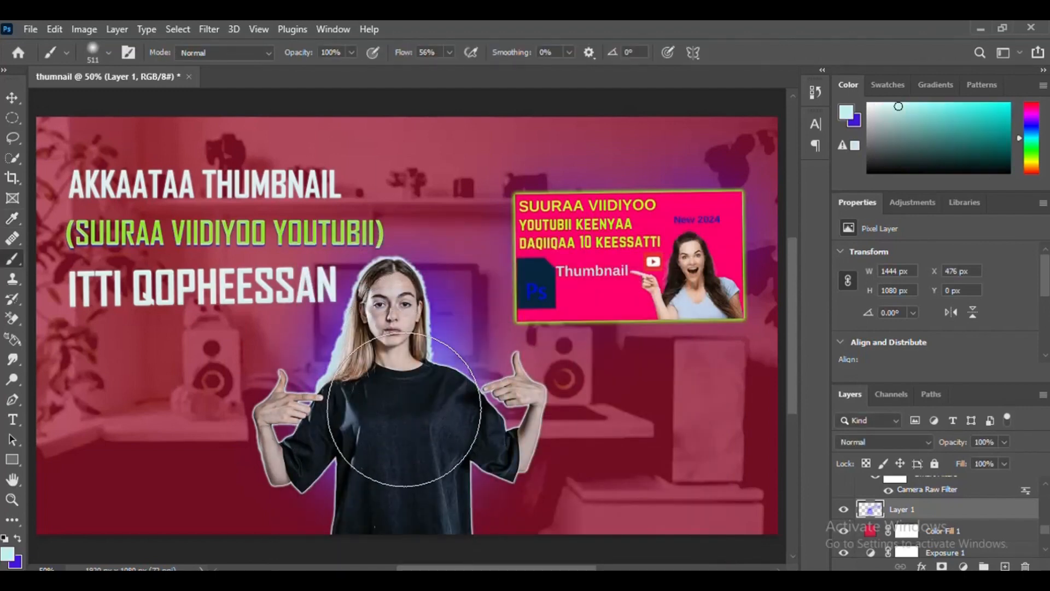
pyautogui.moveTo(404, 409)
pyautogui.mouseDown()
pyautogui.moveTo(385, 424)
pyautogui.moveTo(374, 414)
pyautogui.mouseUp()
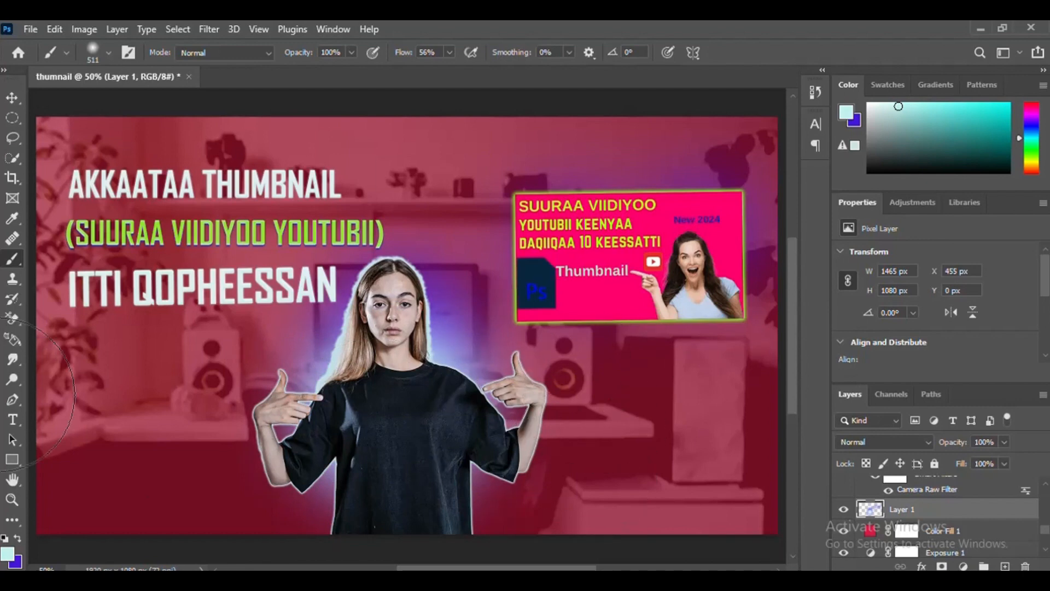
# Place the star flare image vecteezy_lens-flare-light-special-effect_8507591 above Layer 1, centered at about X 562, Y 1103 px on the canvas's lower edge
pyautogui.click(13, 438)
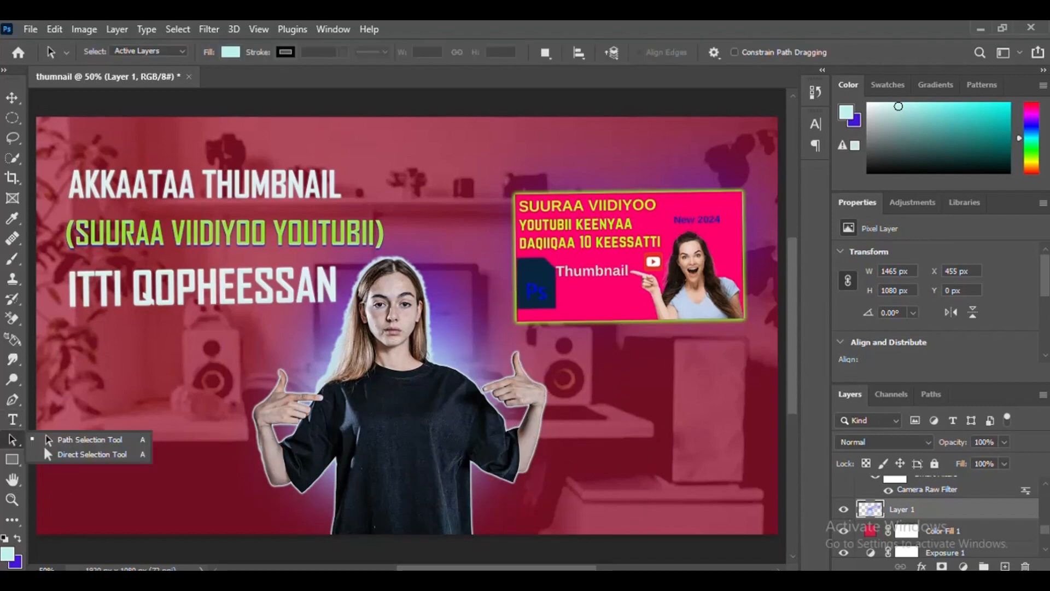
pyautogui.click(542, 578)
pyautogui.moveTo(217, 295); pyautogui.dragTo(698, 568)
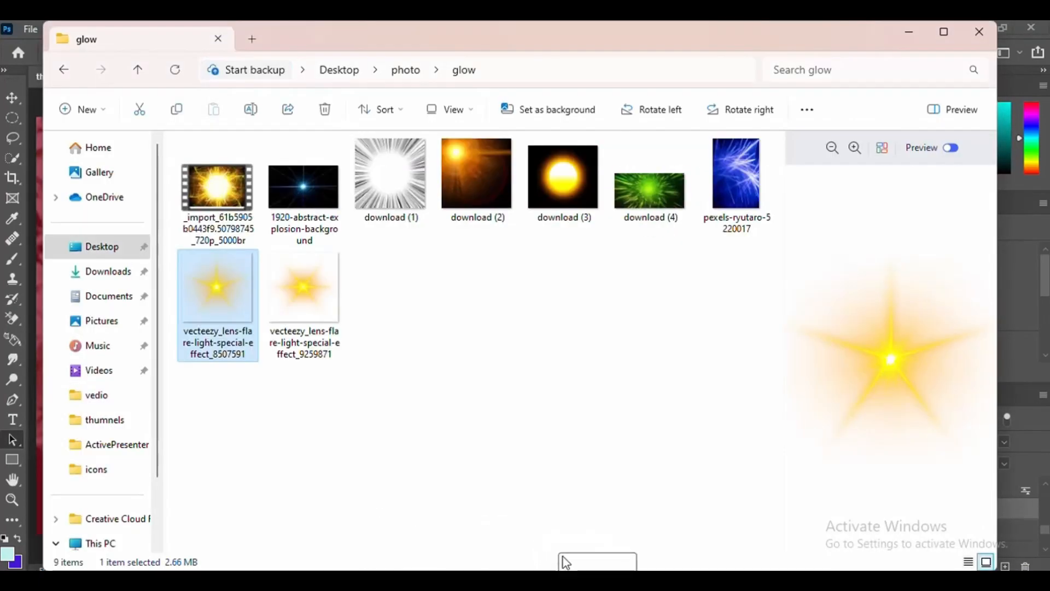
pyautogui.moveTo(257, 258); pyautogui.dragTo(54, 128)
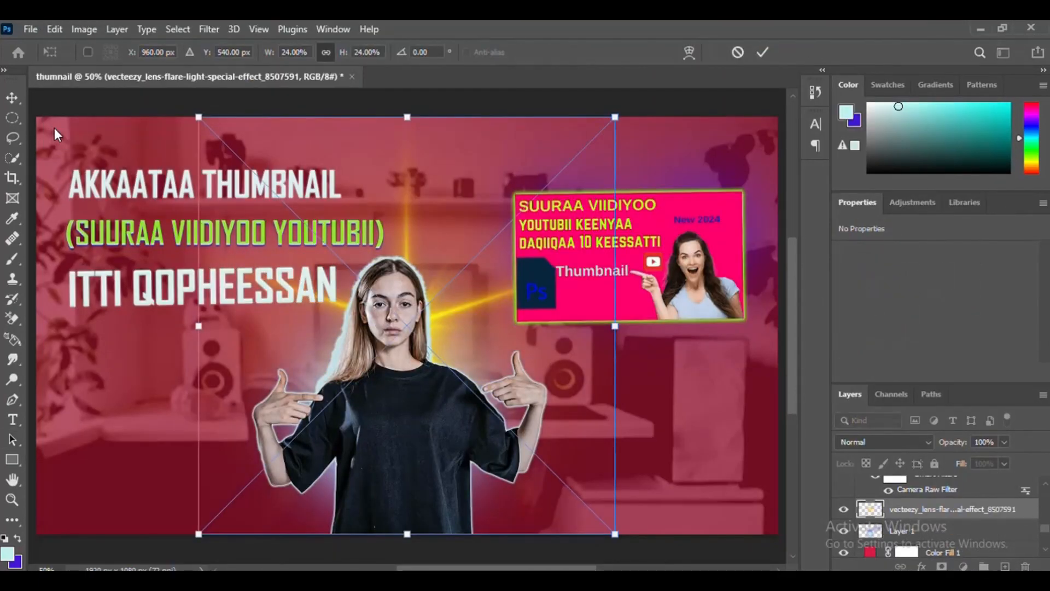
pyautogui.moveTo(484, 316); pyautogui.dragTo(114, 519)
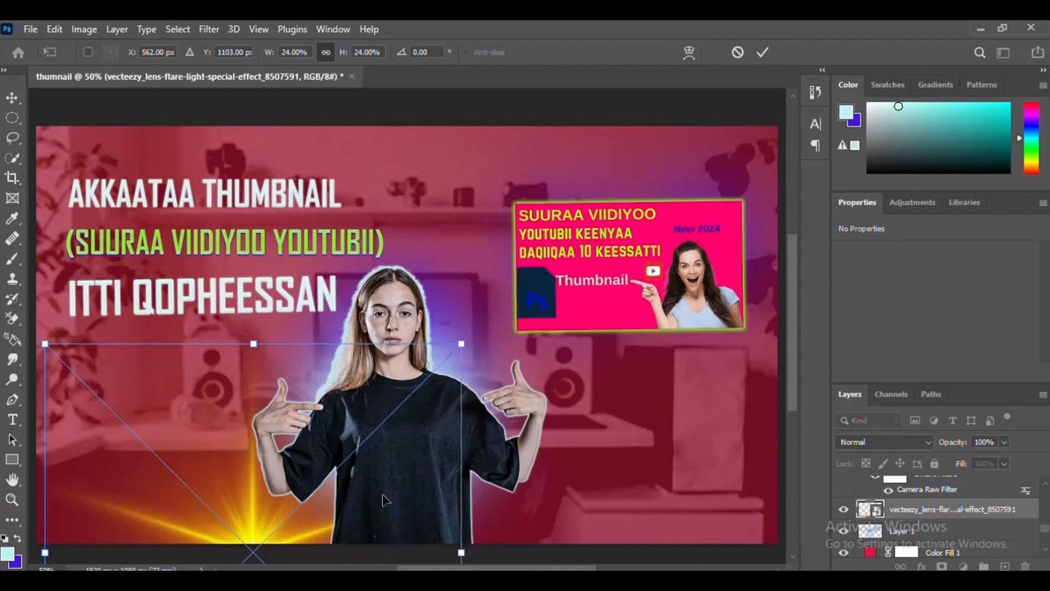
pyautogui.press('Return')
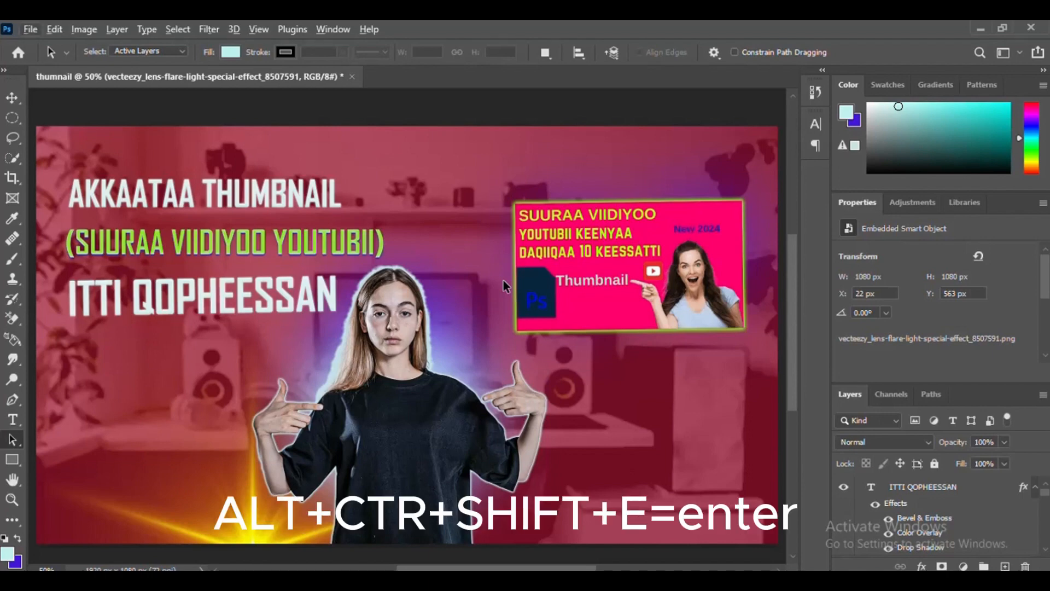
# Stamp all visible layers into a new layer above the ITTI QOPHEESSAN text and open the Camera Raw filter on it
pyautogui.click(983, 487)
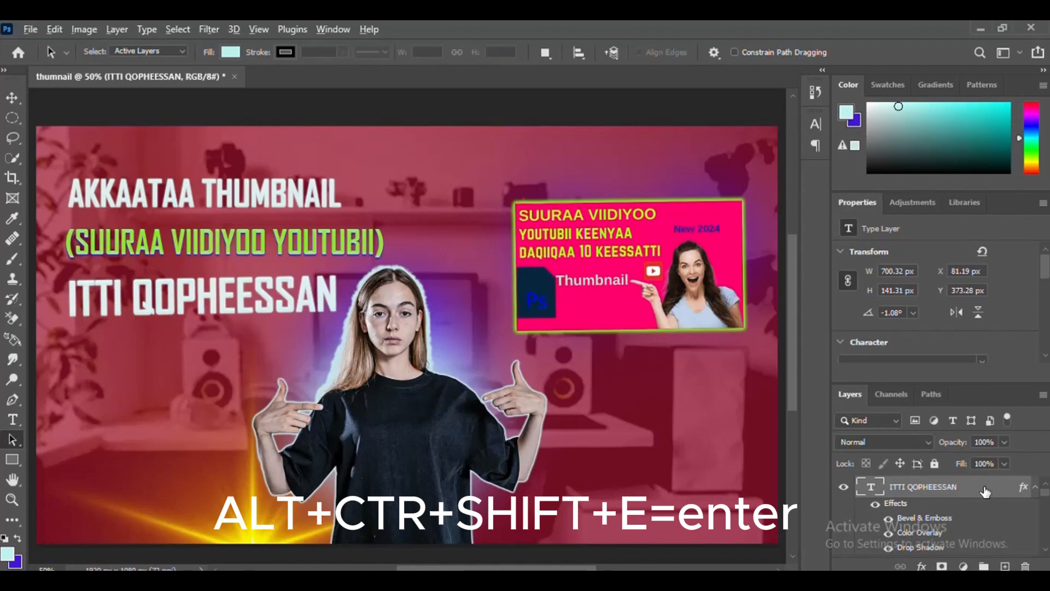
pyautogui.hotkey('ctrl', 'shift', 'alt', 'e')
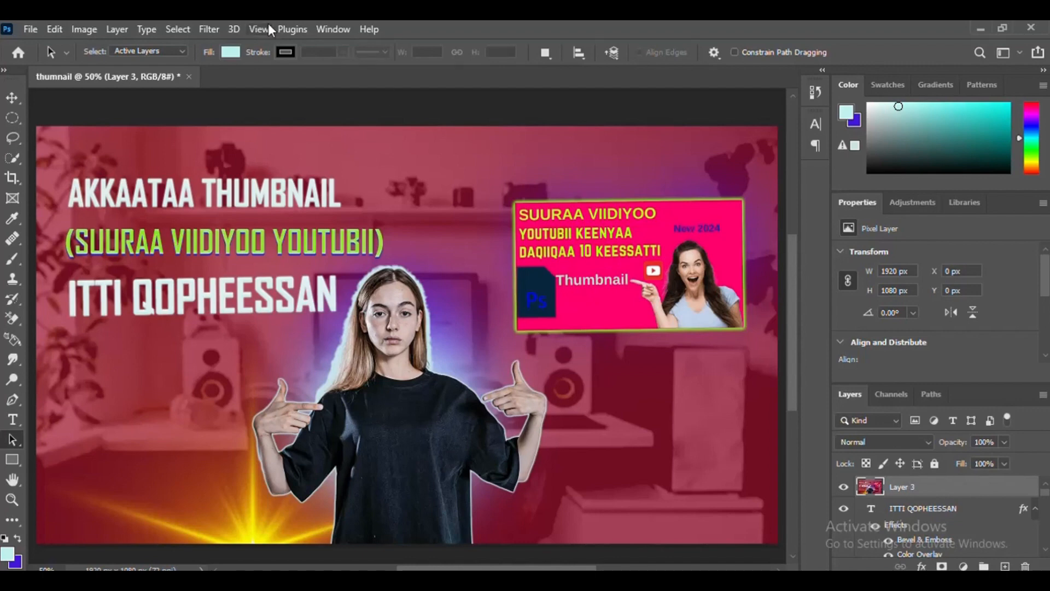
pyautogui.click(209, 29)
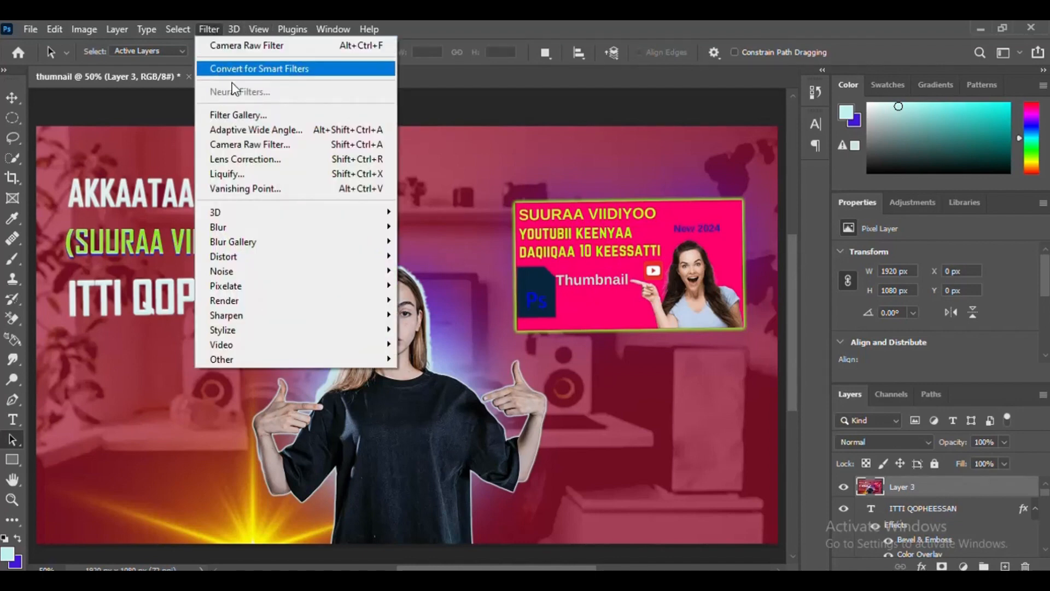
pyautogui.click(272, 147)
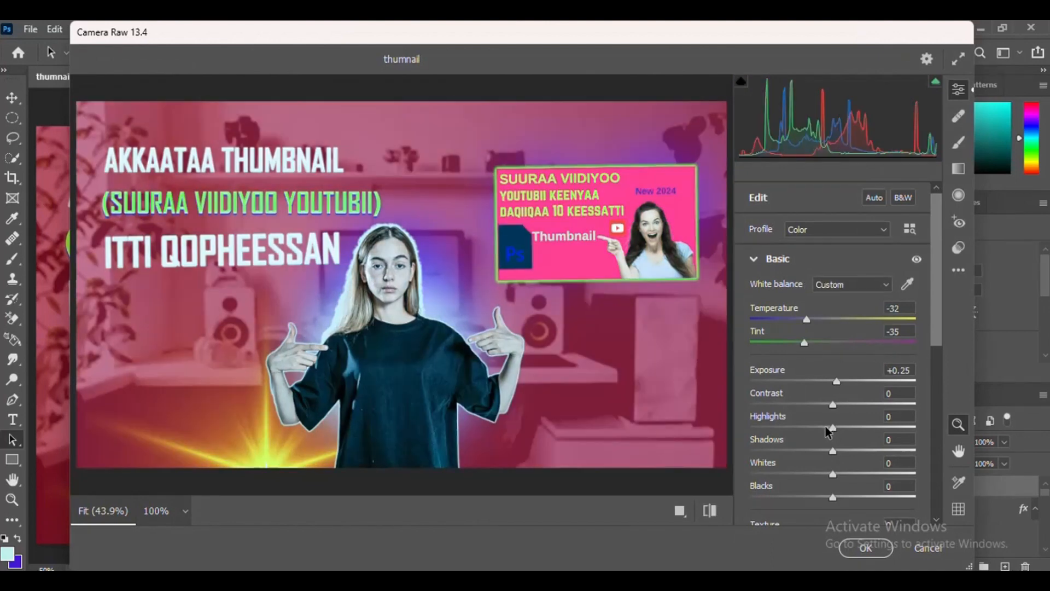
# Set Temperature -32, Tint -35, Exposure +0.05, Highlights +15, Whites +23, Texture +3, Clarity +60, Vibrance +9 and Saturation -12
pyautogui.click(825, 426)
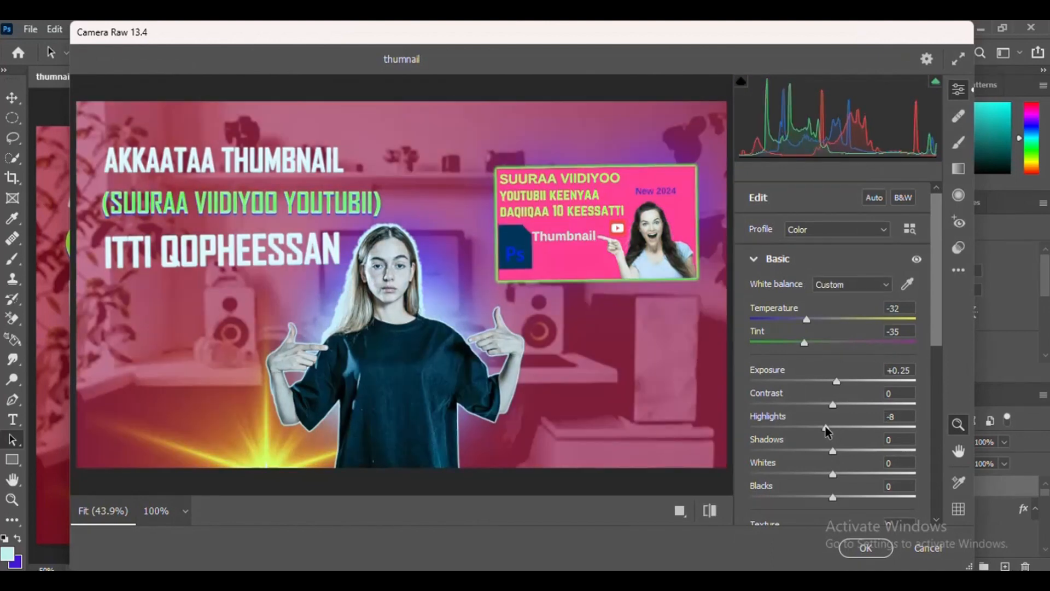
pyautogui.moveTo(932, 345); pyautogui.dragTo(936, 373)
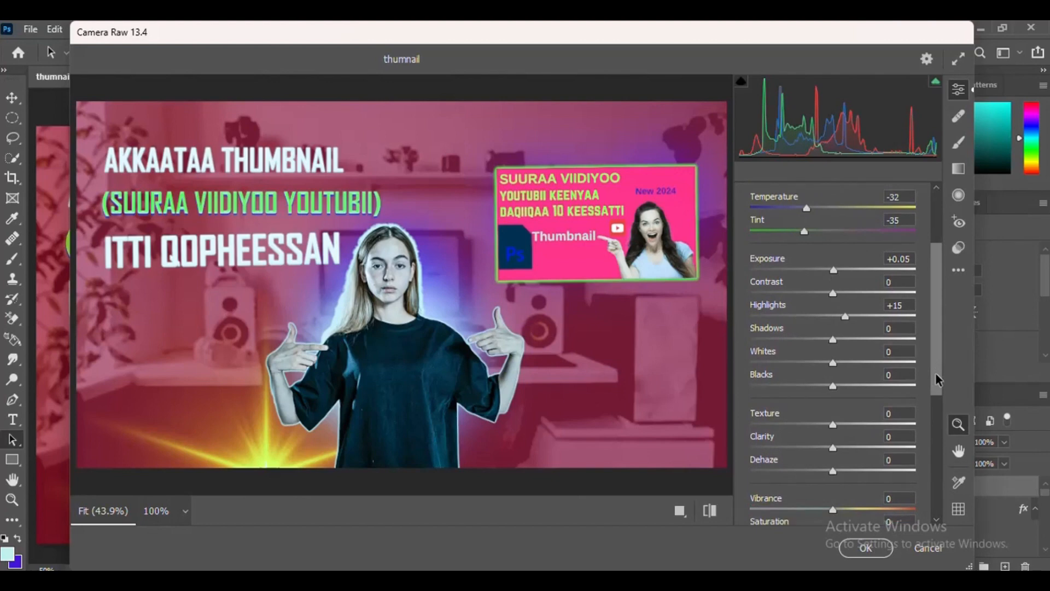
pyautogui.moveTo(832, 364); pyautogui.dragTo(881, 363)
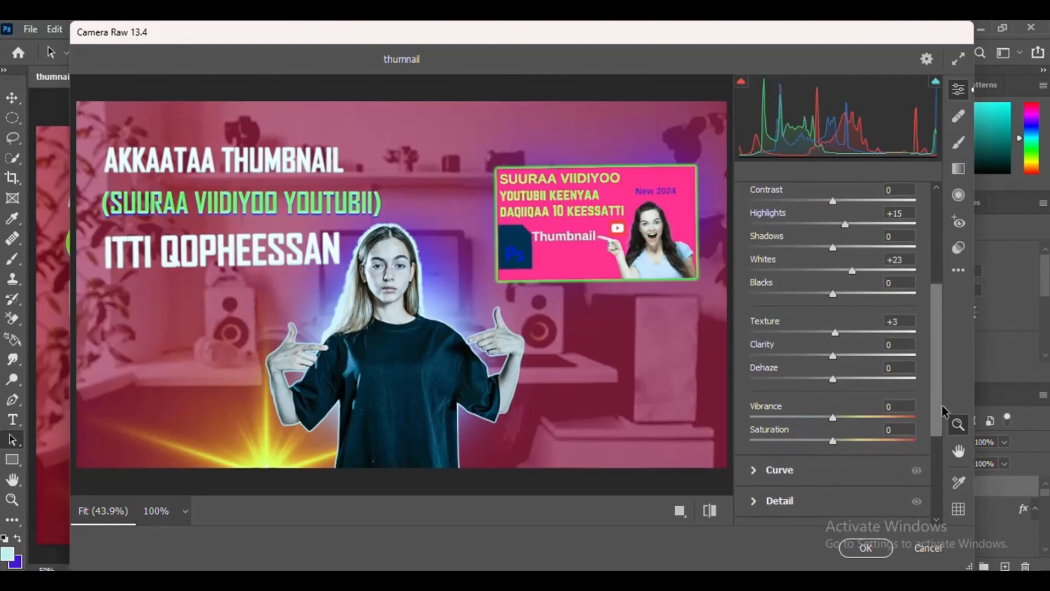
pyautogui.moveTo(856, 357); pyautogui.dragTo(882, 357)
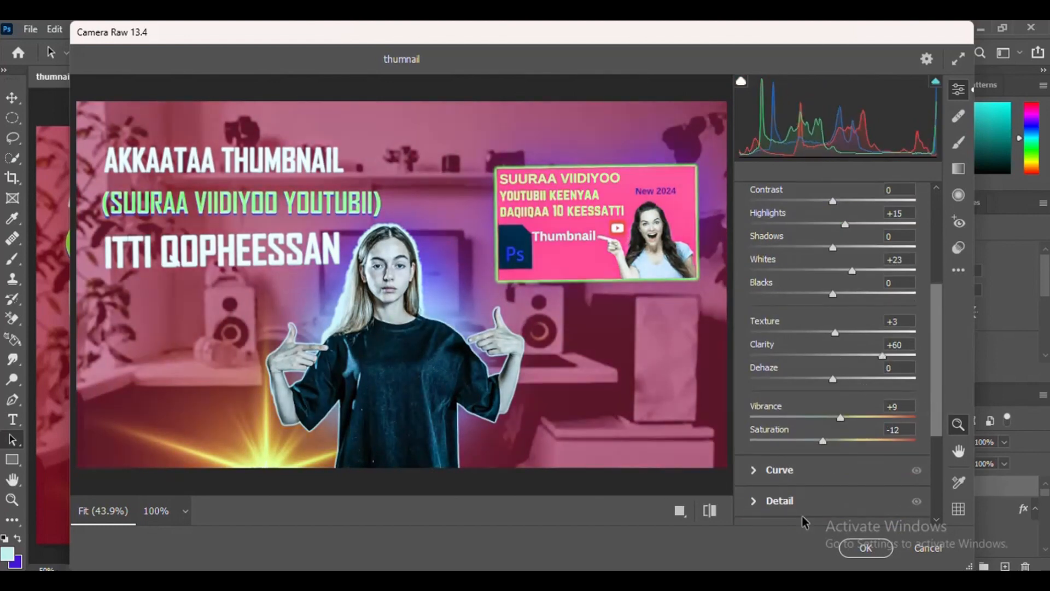
# Set Sharpening 54, Noise Reduction 49, Color Noise Reduction 55, and the hue of Reds to -17 and Oranges to -24, and apply the filter
pyautogui.click(789, 501)
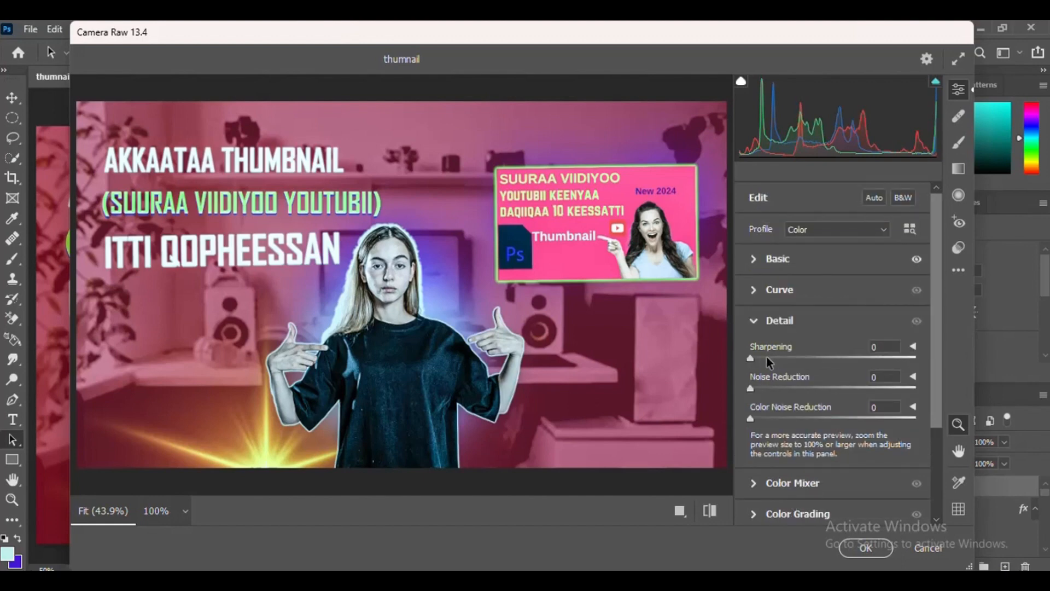
pyautogui.moveTo(766, 356); pyautogui.dragTo(809, 356)
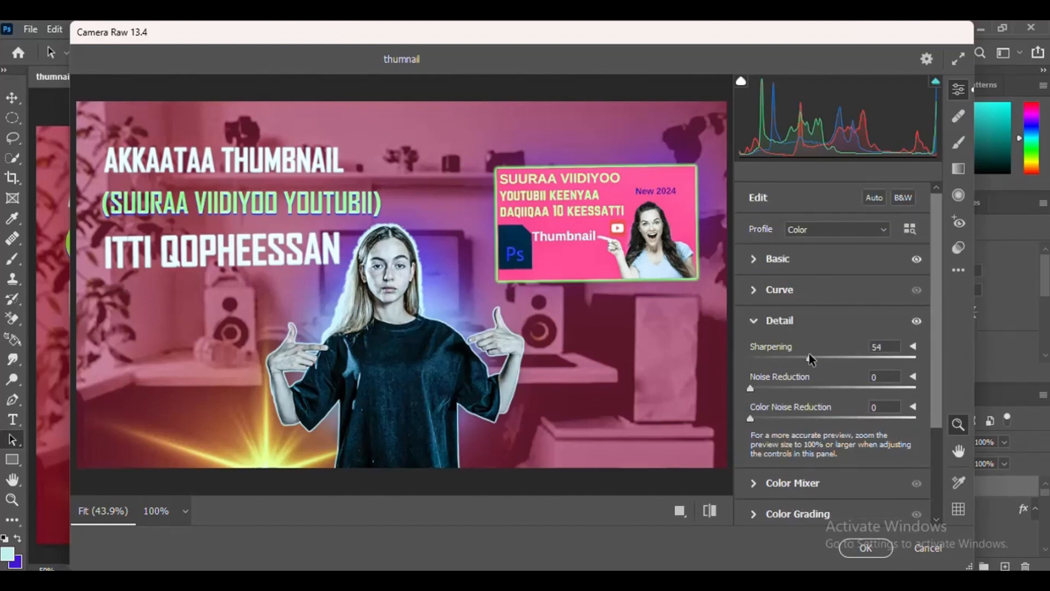
pyautogui.click(792, 385)
pyautogui.click(829, 389)
pyautogui.click(796, 417)
pyautogui.click(841, 418)
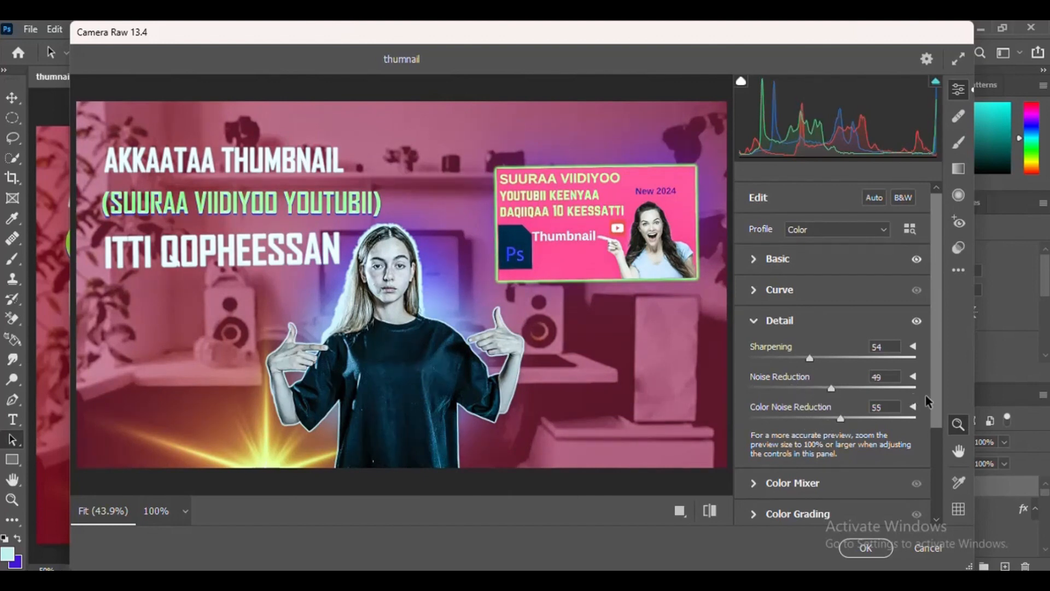
pyautogui.moveTo(935, 382); pyautogui.dragTo(940, 433)
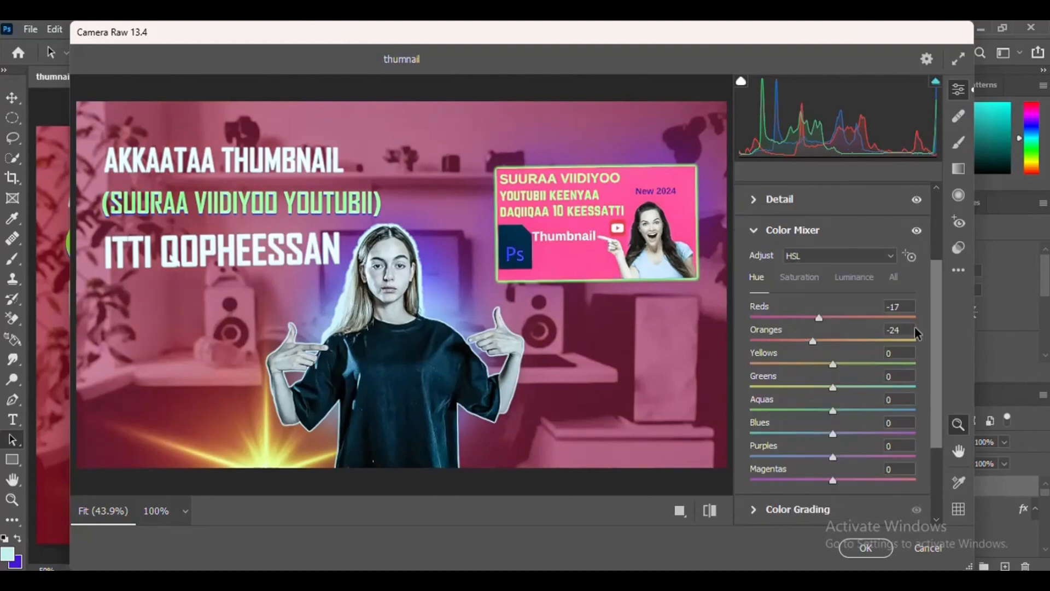
pyautogui.click(864, 547)
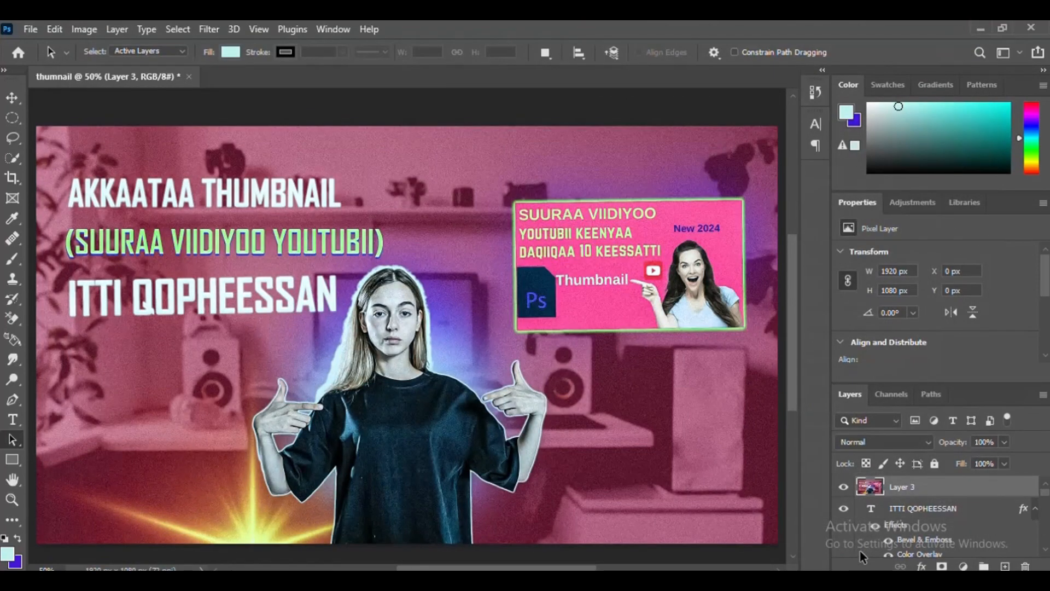
# Export the thumbnail as a 1920 x 1080 px PNG named thumnail into the thumnels folder
pyautogui.click(1042, 70)
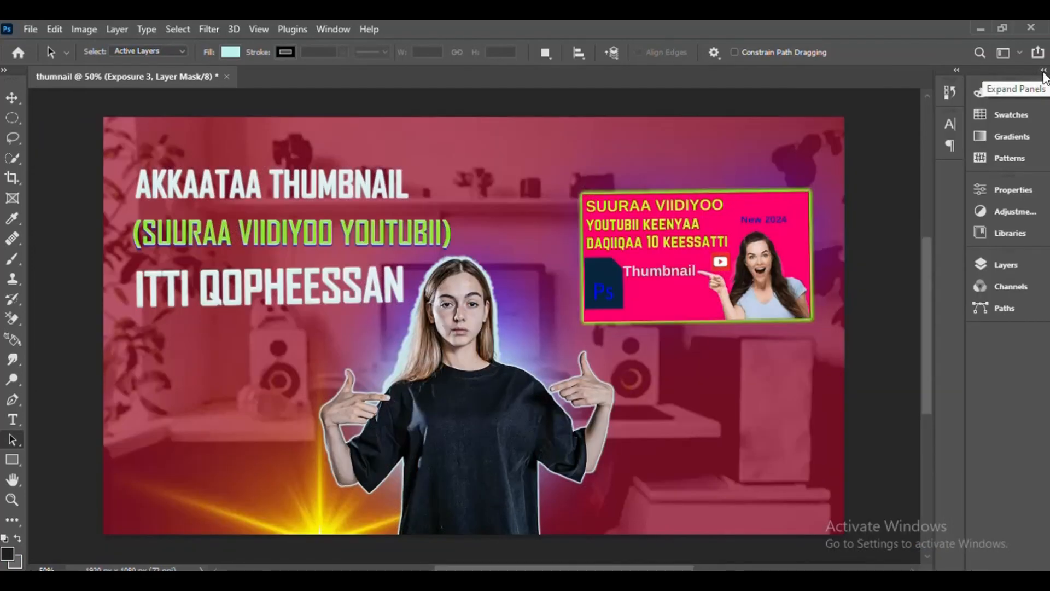
pyautogui.click(31, 31)
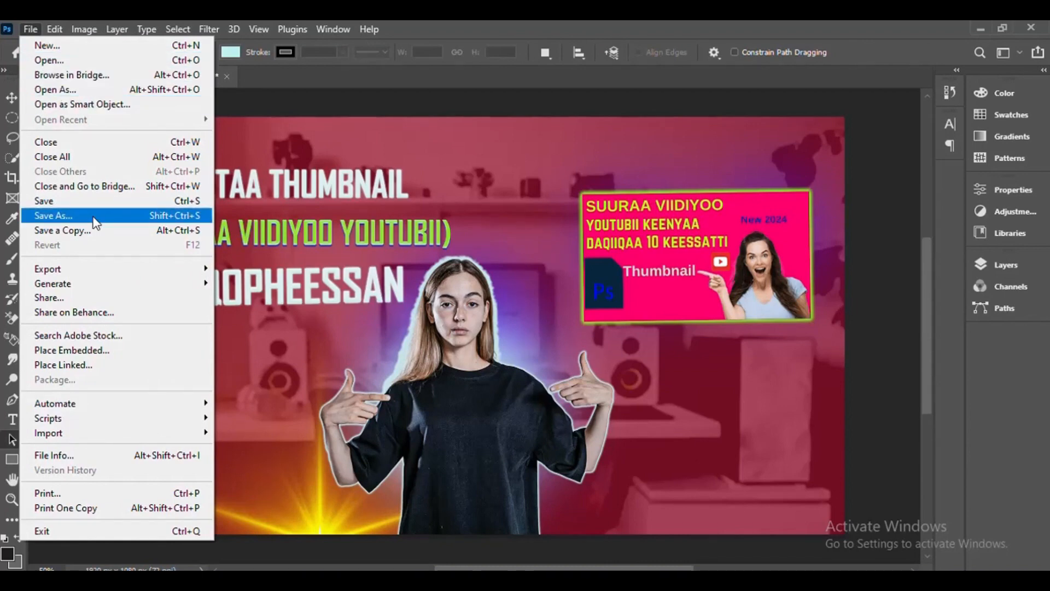
pyautogui.moveTo(110, 271)
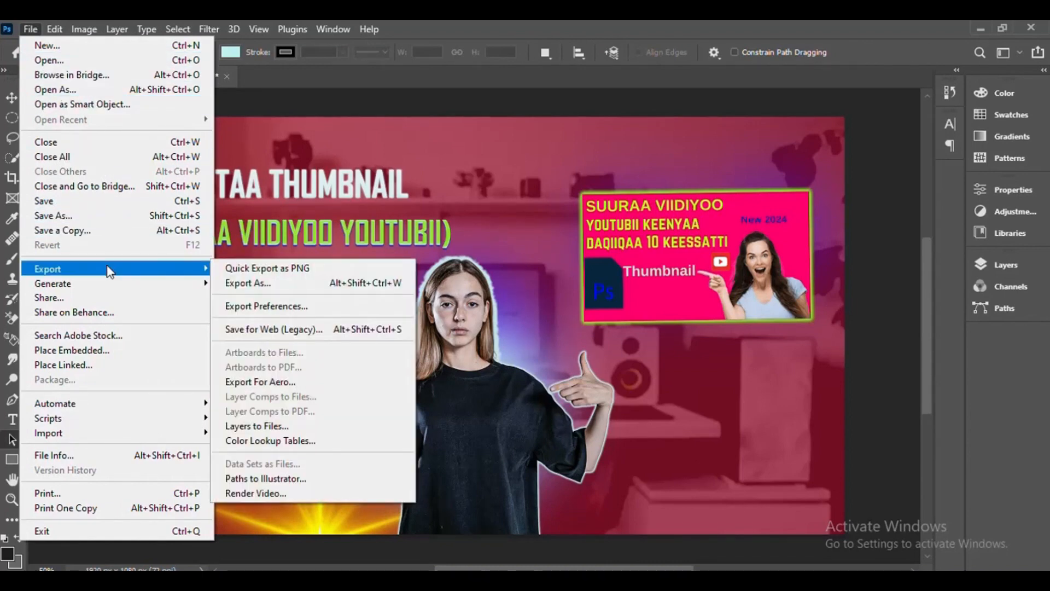
pyautogui.click(262, 284)
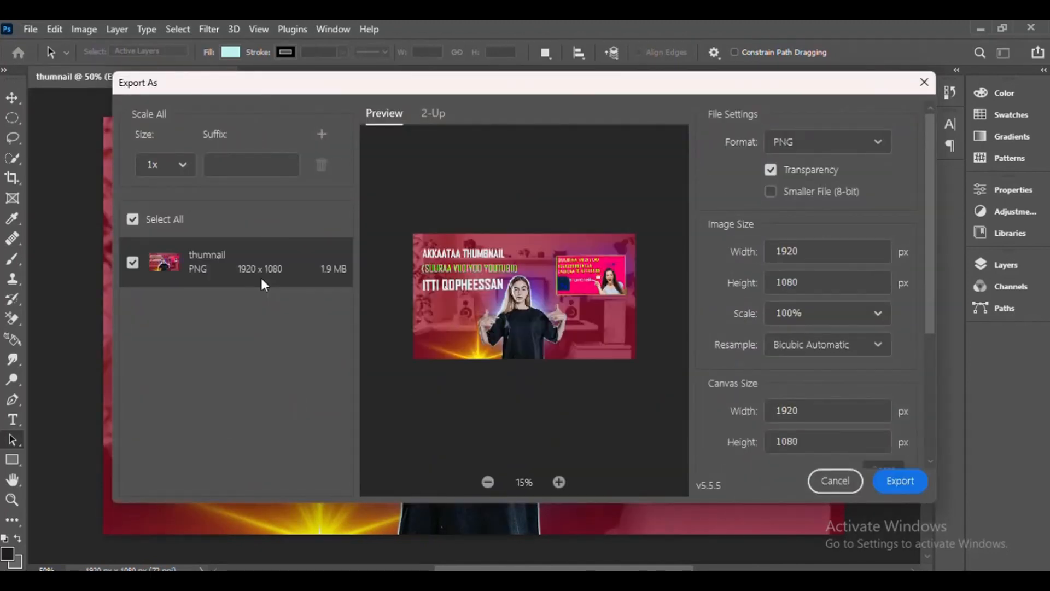
pyautogui.click(894, 492)
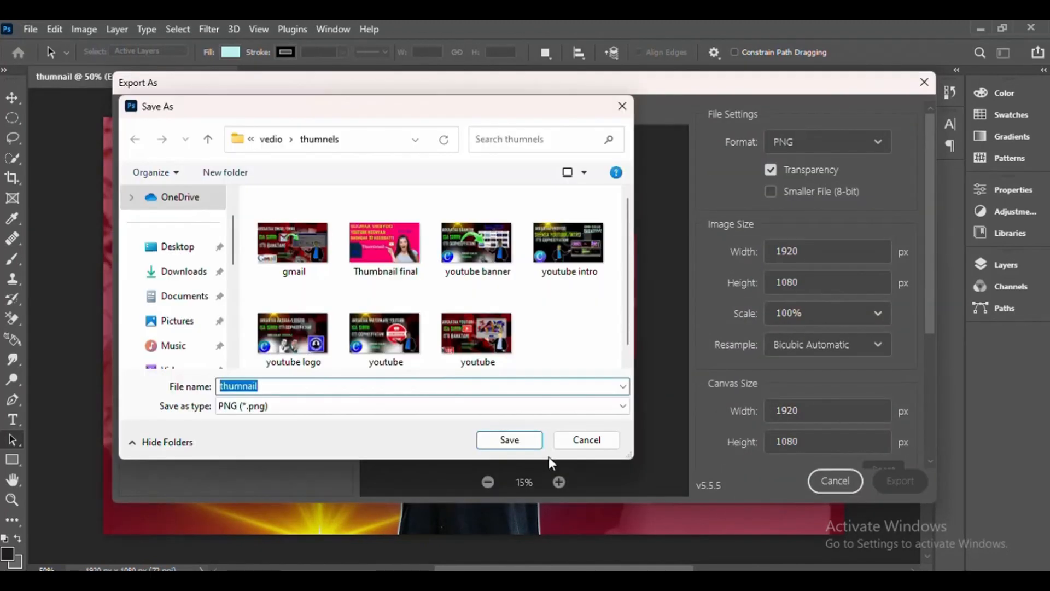
pyautogui.click(528, 441)
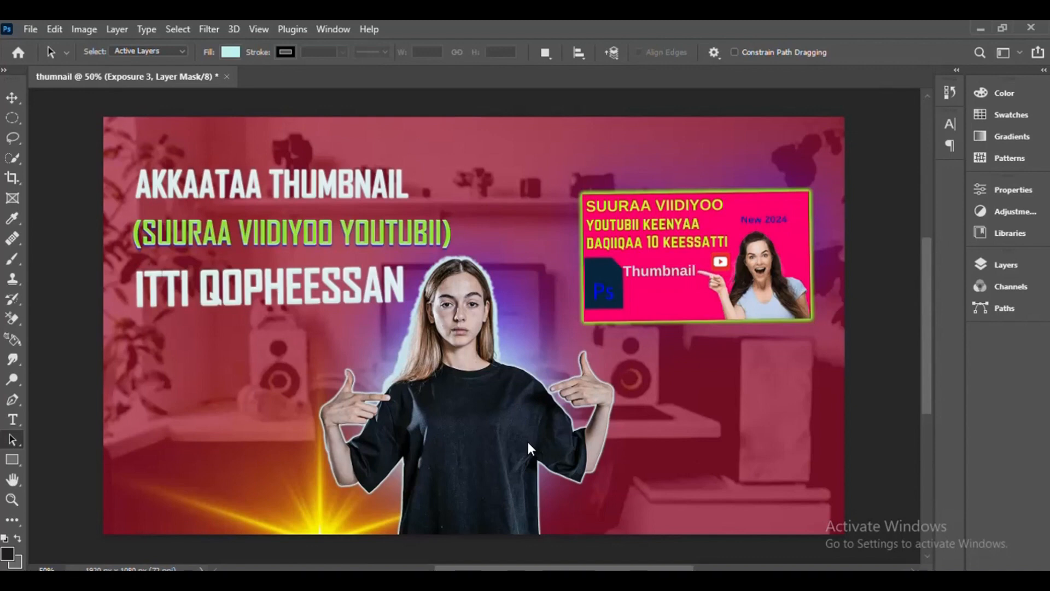